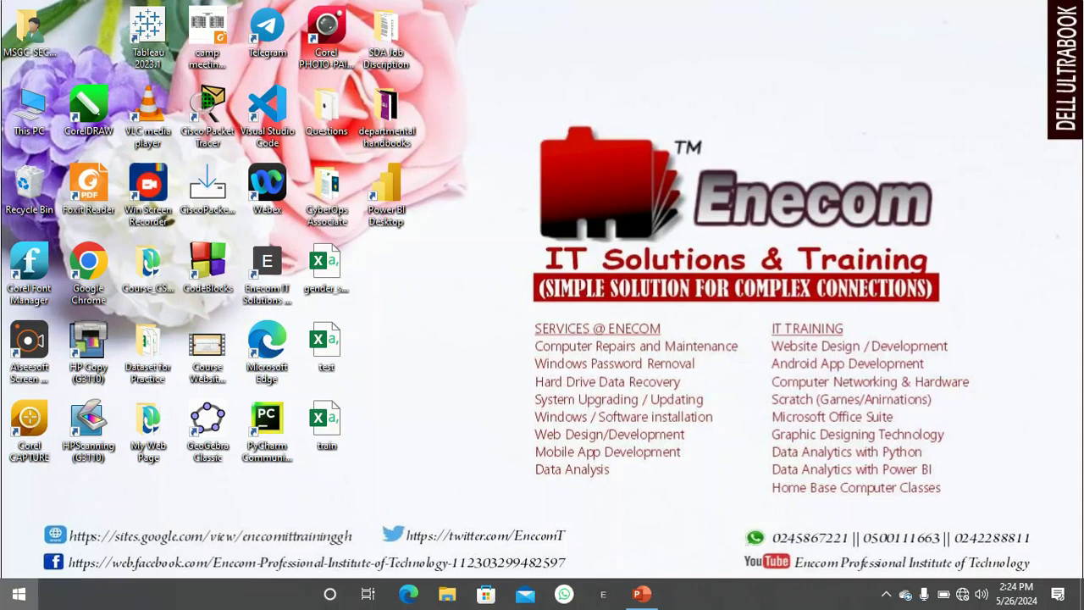
Step: Open Word, create a blank document in a maximized window and dismiss the licence notice
{"action": "left_click", "coordinate": [19, 559]}
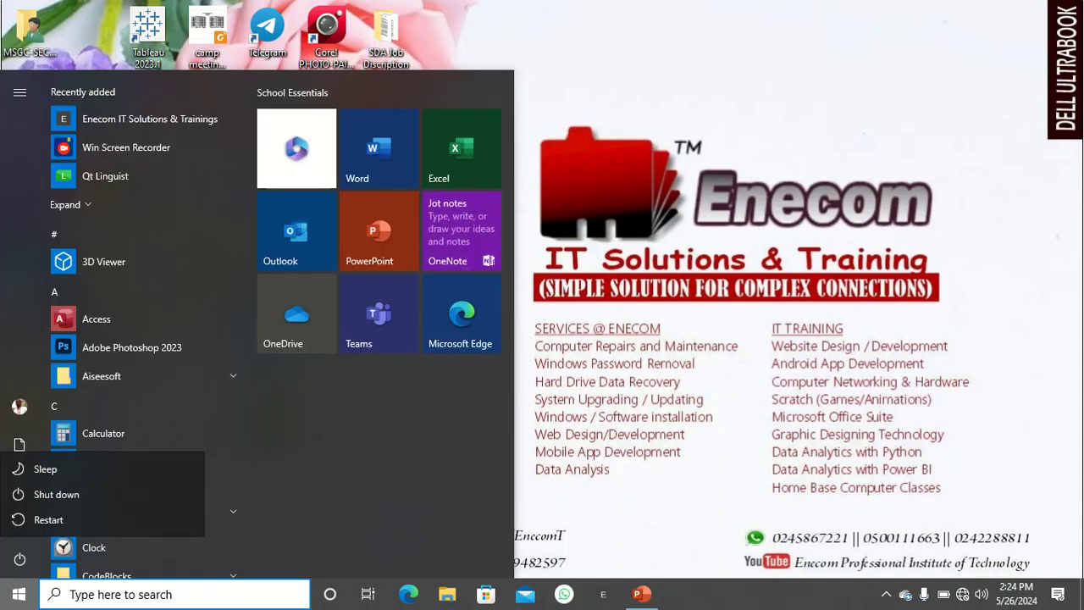
{"action": "left_click", "coordinate": [122, 348]}
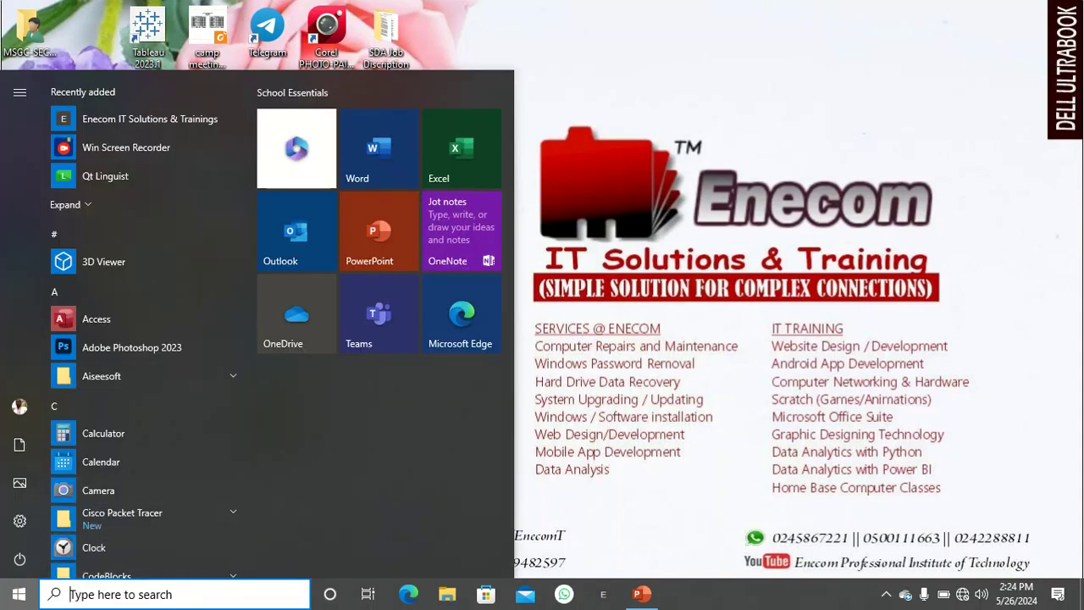
{"action": "type", "text": "word"}
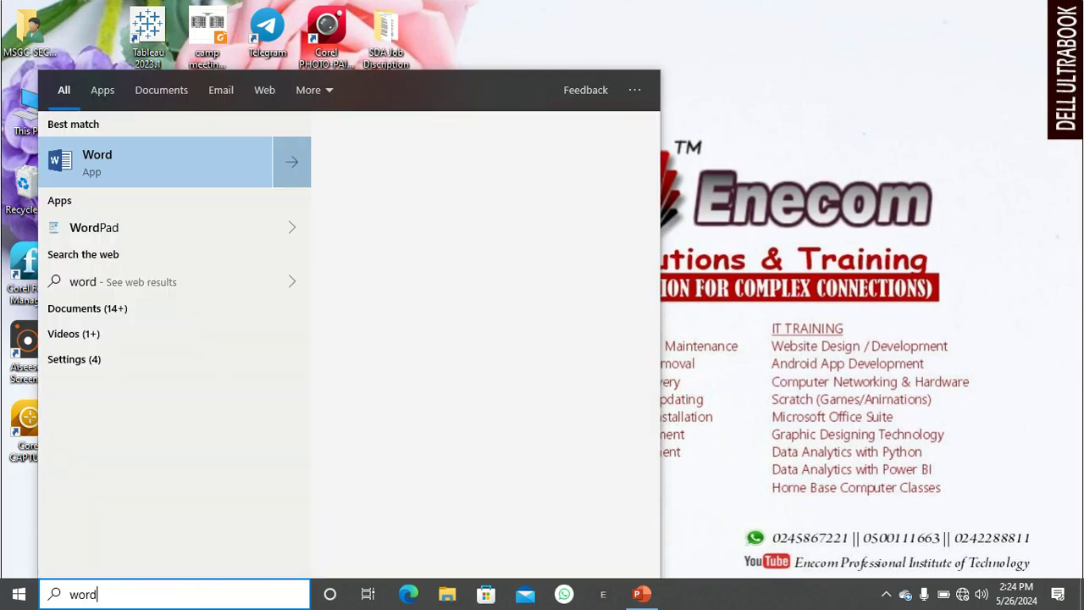
{"action": "key", "text": "Return"}
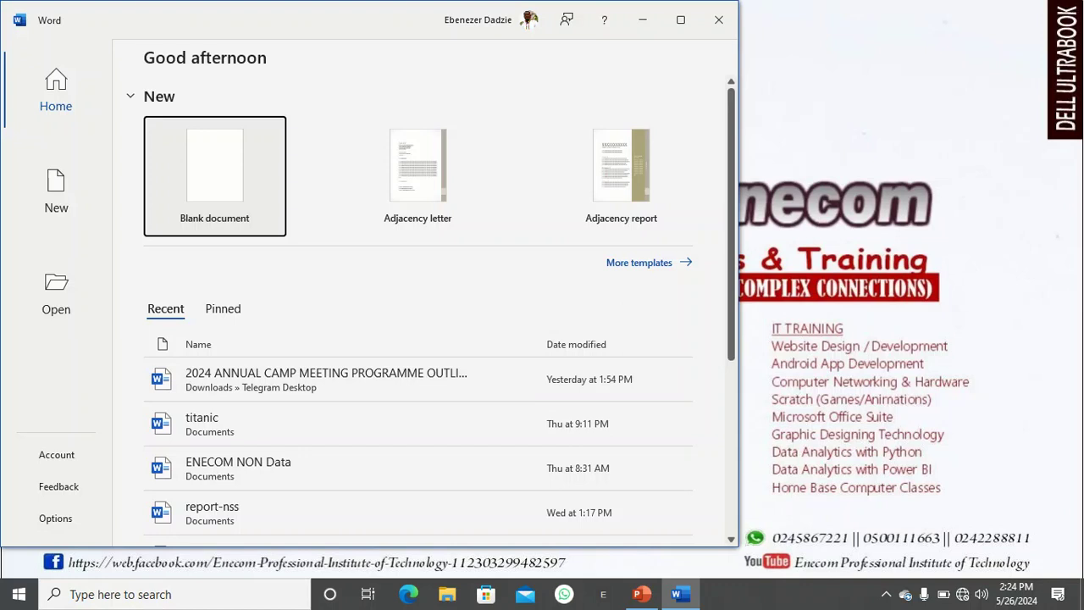
{"action": "left_click", "coordinate": [215, 175]}
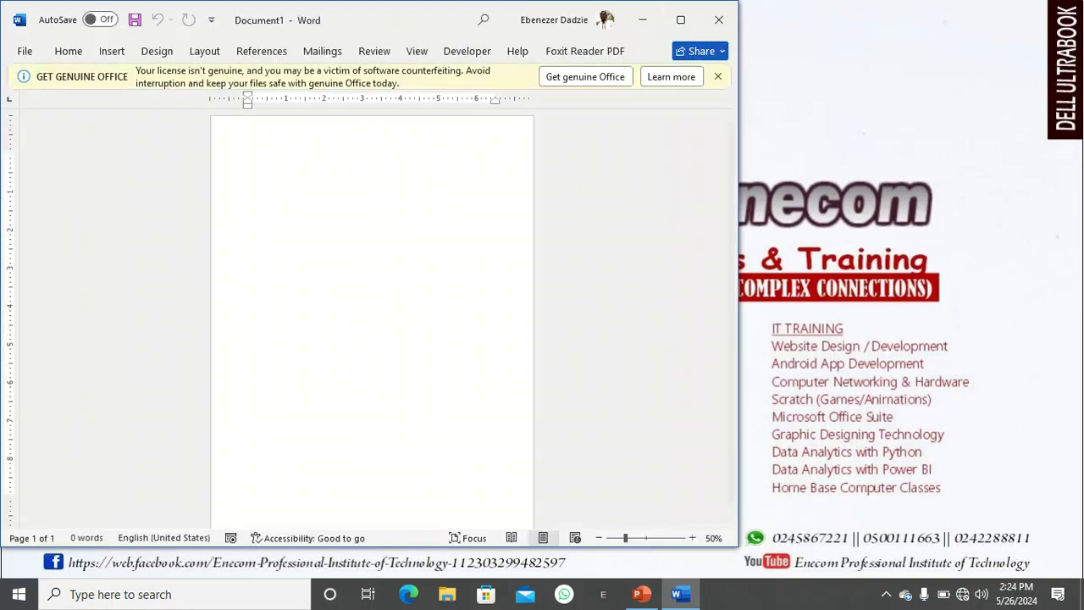
{"action": "left_click", "coordinate": [681, 19]}
{"action": "left_click", "coordinate": [1064, 74]}
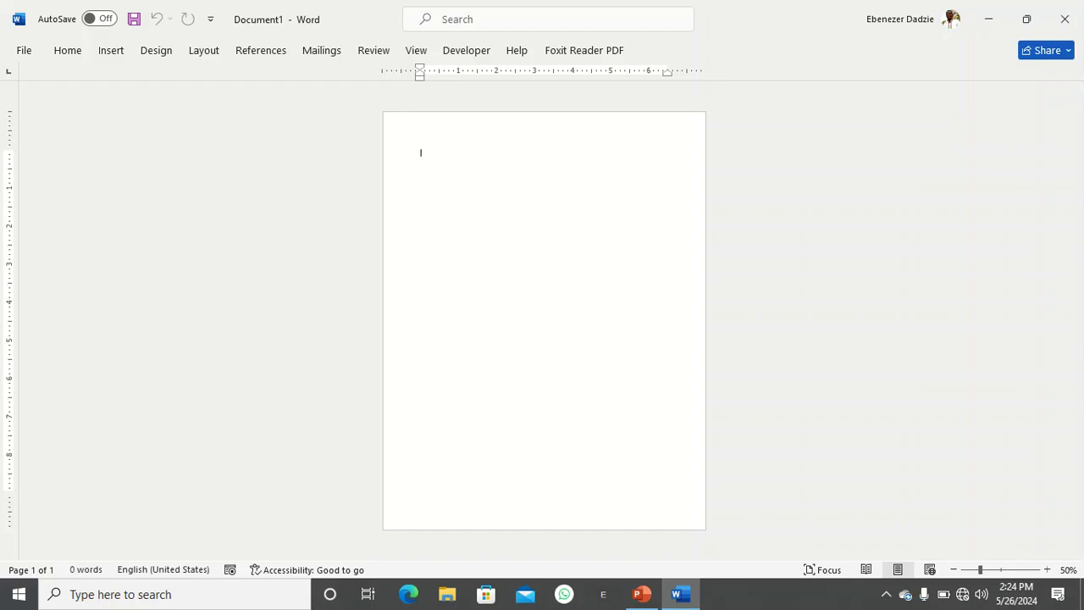
Step: Set the page orientation to Landscape and apply the Narrow margins preset
{"action": "left_click", "coordinate": [203, 50]}
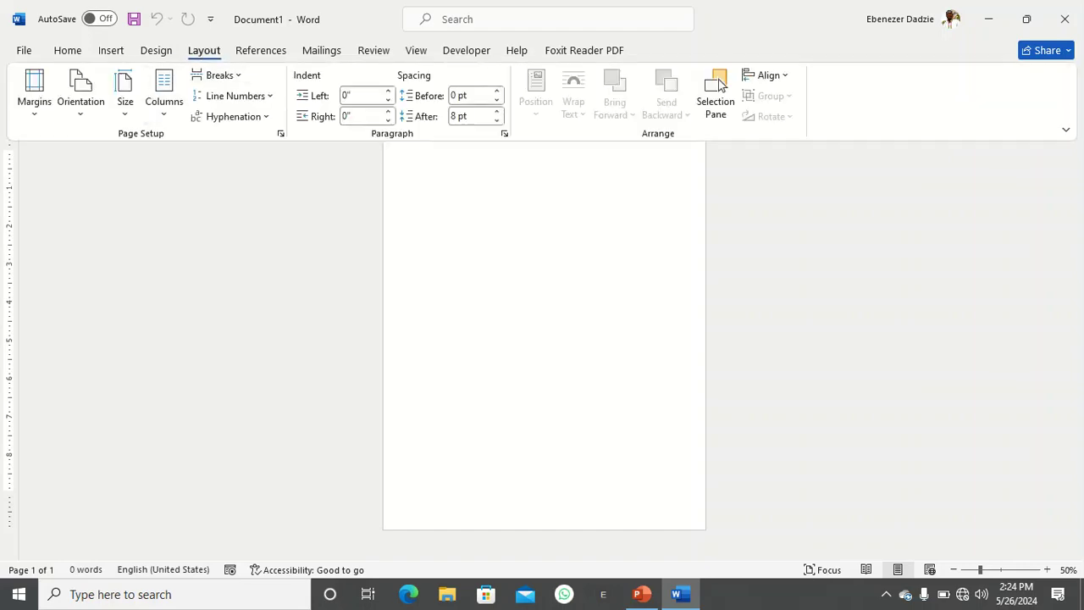
{"action": "left_click", "coordinate": [81, 93]}
{"action": "left_click", "coordinate": [106, 184]}
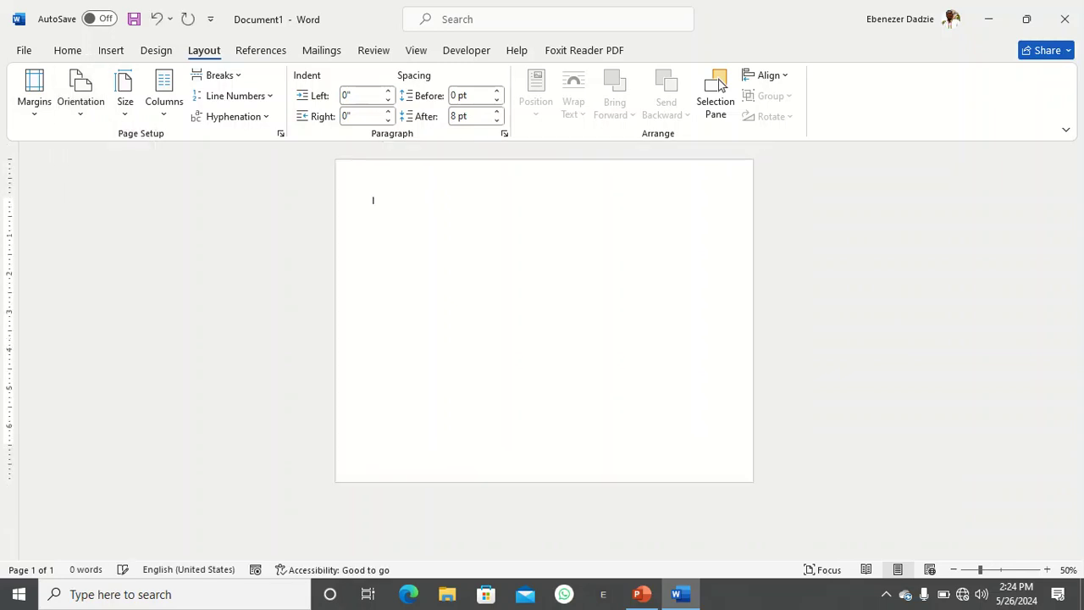
{"action": "left_click", "coordinate": [34, 93]}
{"action": "left_click", "coordinate": [118, 254]}
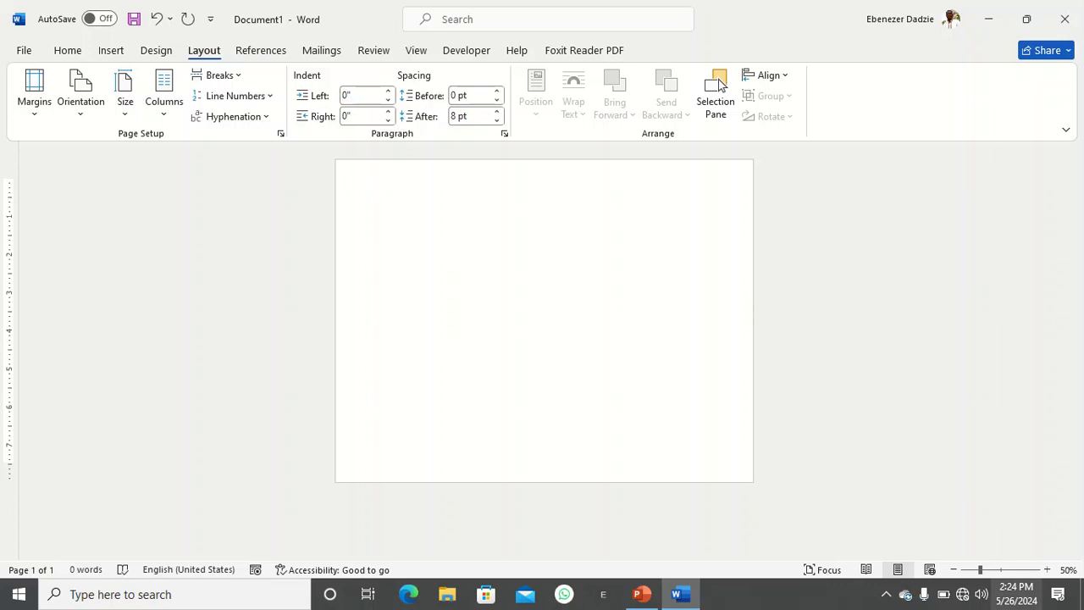
Step: Set custom page margins of 0.2" on all four sides for the whole document
{"action": "left_click", "coordinate": [1048, 570]}
{"action": "left_click", "coordinate": [1048, 570]}
{"action": "left_click", "coordinate": [1048, 569]}
{"action": "left_click", "coordinate": [1048, 570]}
{"action": "left_click", "coordinate": [1048, 570]}
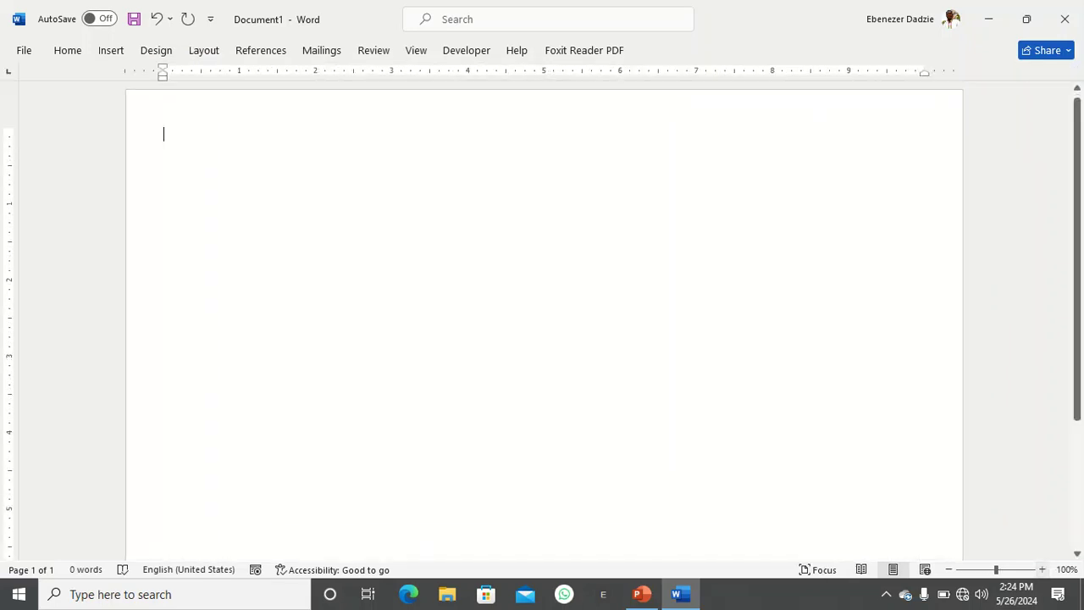
{"action": "scroll", "coordinate": [543, 325], "scroll_direction": "up", "scroll_amount": 1}
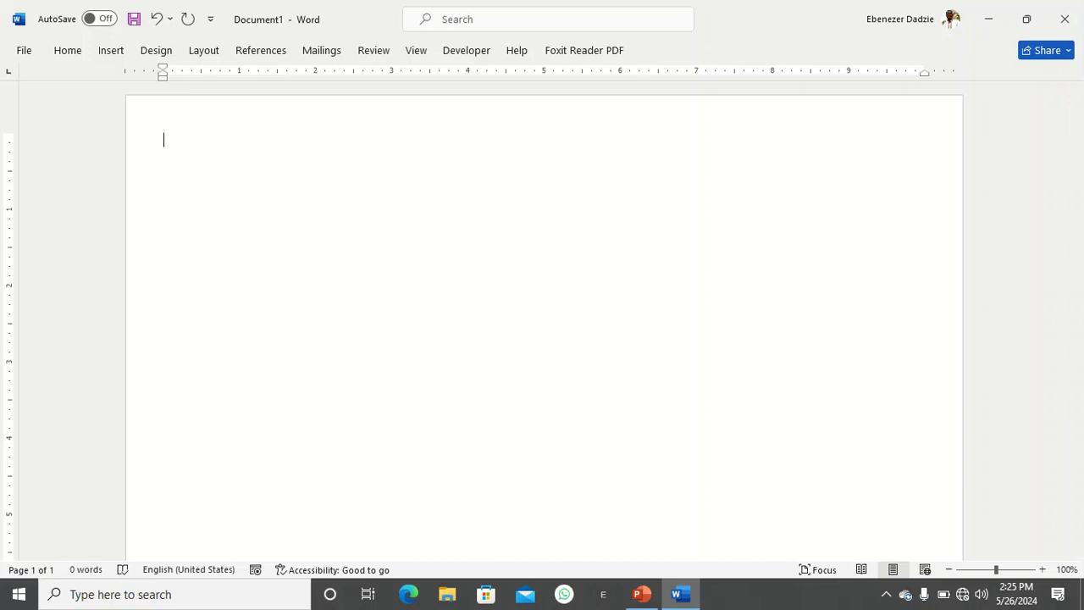
{"action": "left_click", "coordinate": [204, 50]}
{"action": "left_click", "coordinate": [34, 94]}
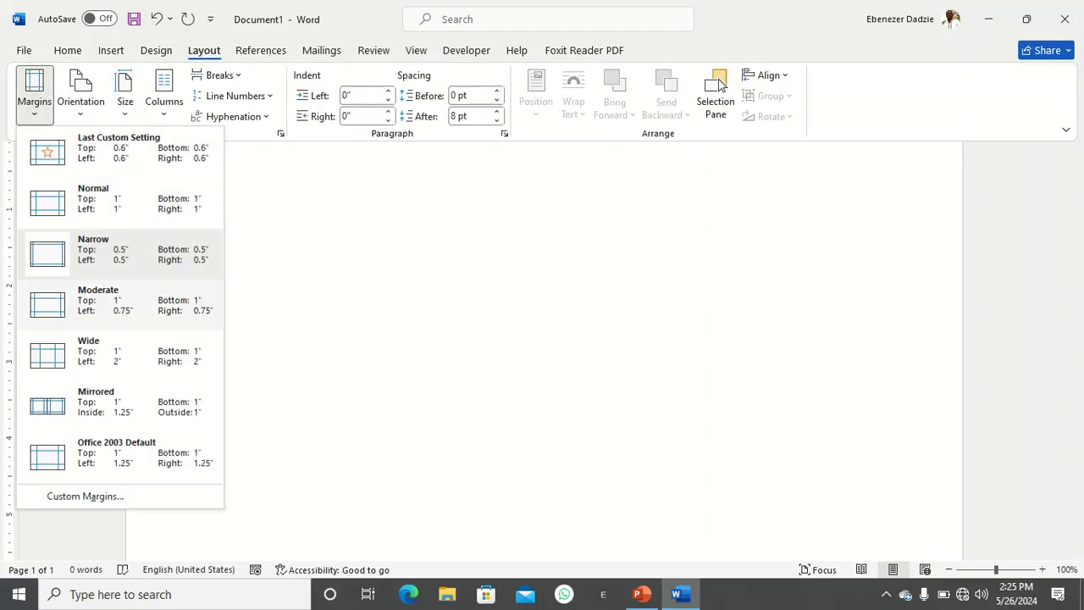
{"action": "left_click", "coordinate": [85, 496]}
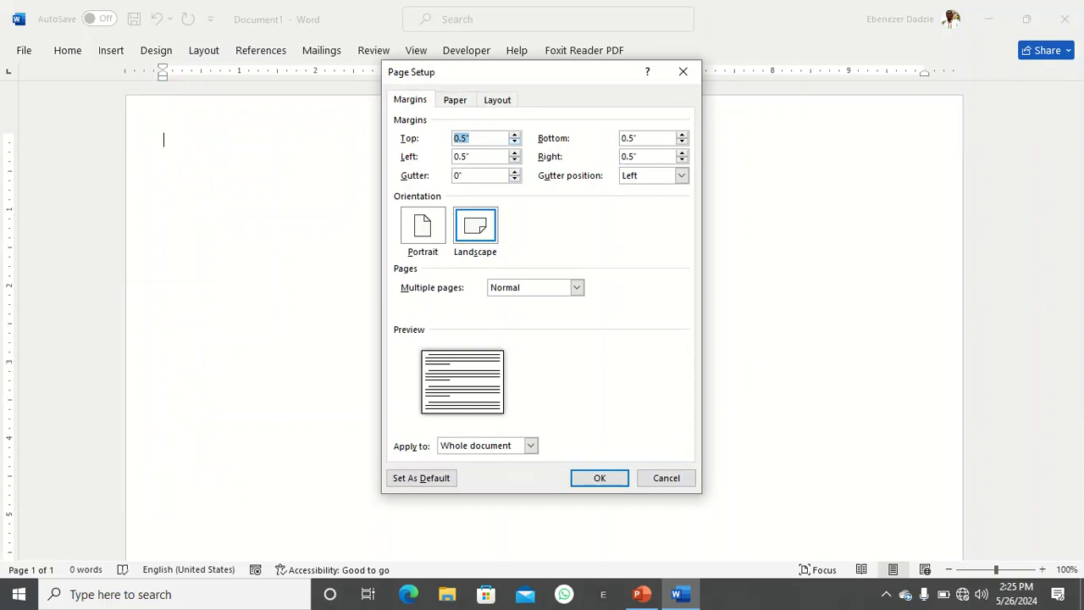
{"action": "key", "text": "Down"}
{"action": "key", "text": "Down"}
{"action": "key", "text": "Down"}
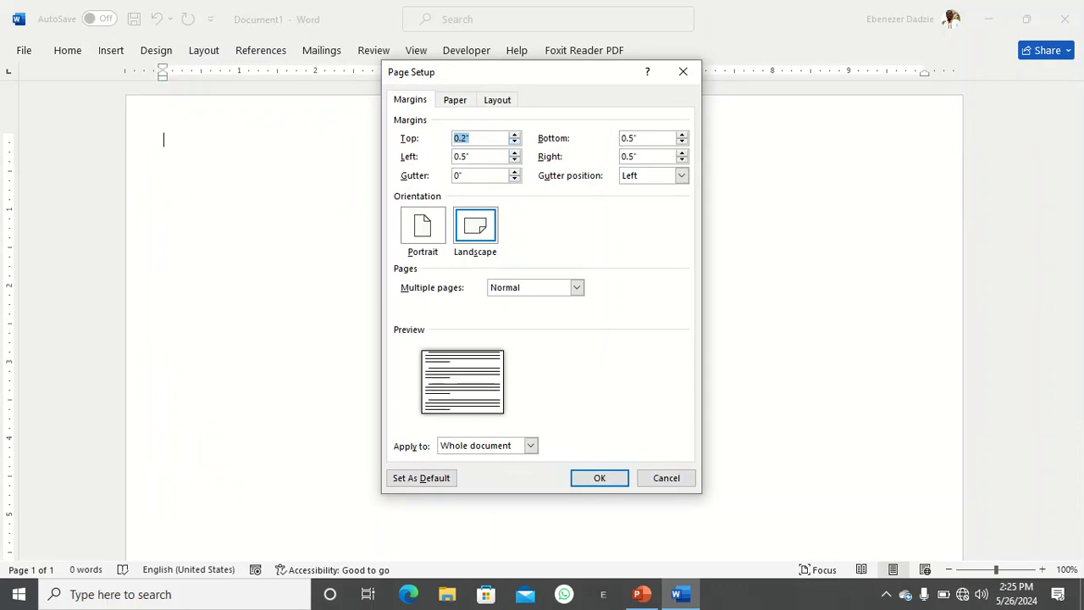
{"action": "key", "text": "Tab"}
{"action": "key", "text": "Down"}
{"action": "key", "text": "Down"}
{"action": "key", "text": "Down"}
{"action": "key", "text": "Tab"}
{"action": "key", "text": "Down"}
{"action": "left_click", "coordinate": [682, 142]}
{"action": "left_click", "coordinate": [682, 142]}
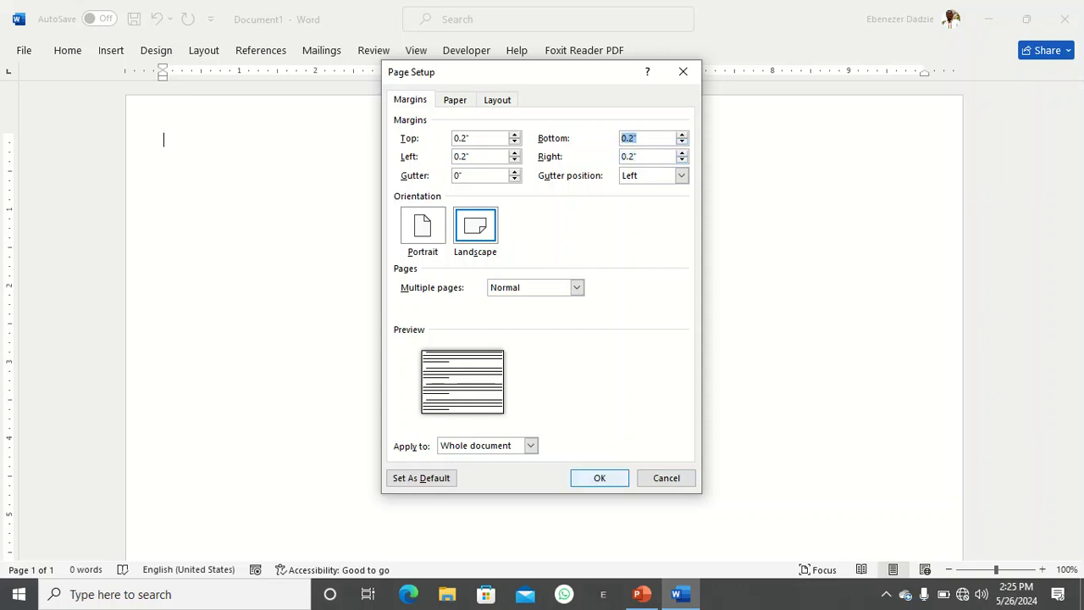
{"action": "left_click", "coordinate": [599, 478]}
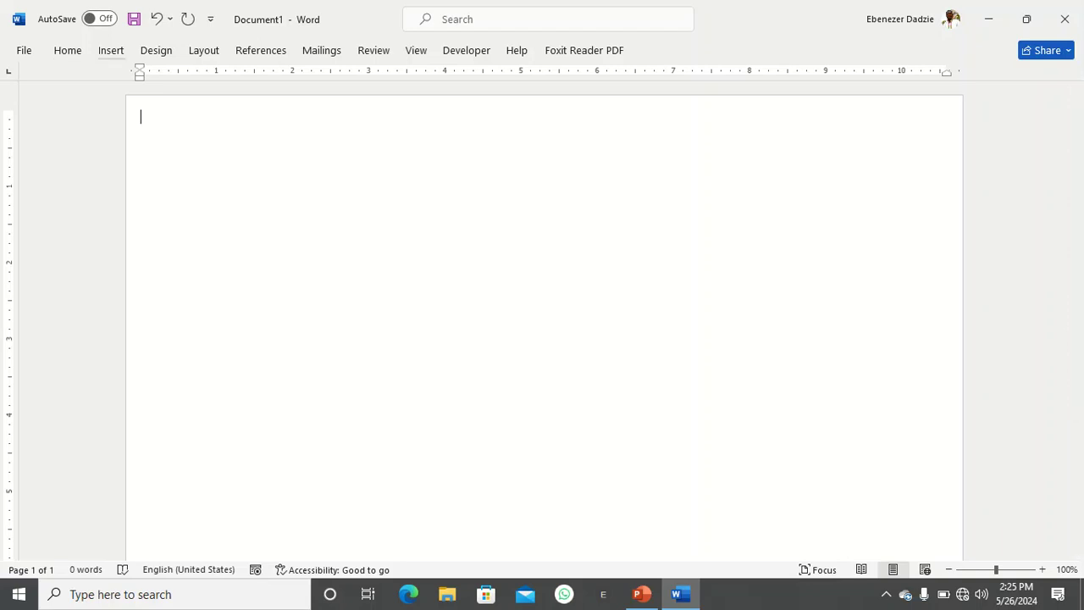
Step: Insert a table with six columns and five rows at the start of the page
{"action": "left_click", "coordinate": [111, 49]}
{"action": "left_click", "coordinate": [127, 93]}
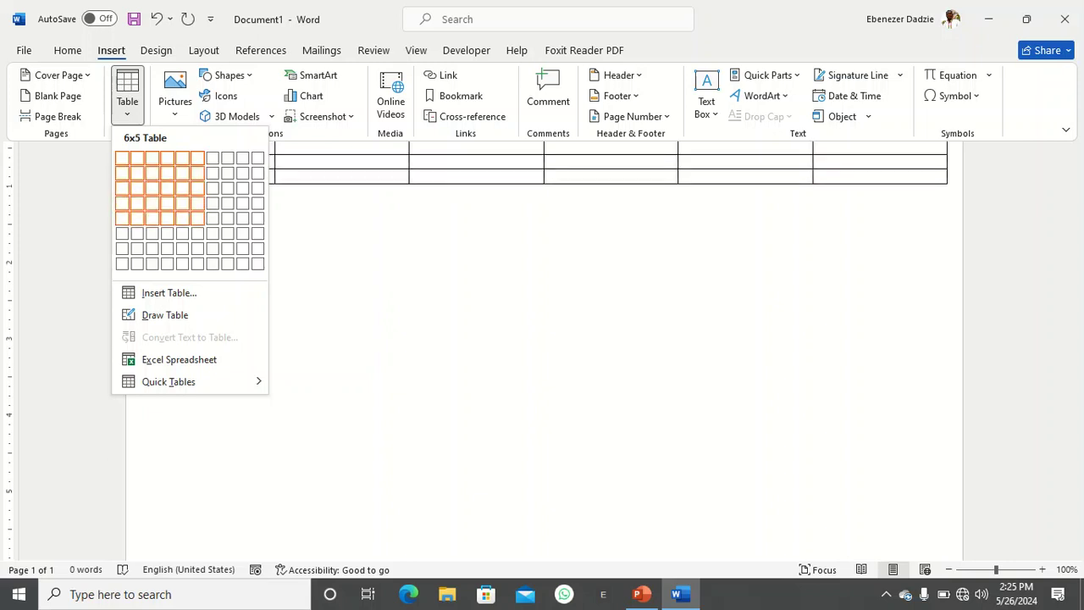
{"action": "left_click", "coordinate": [198, 217]}
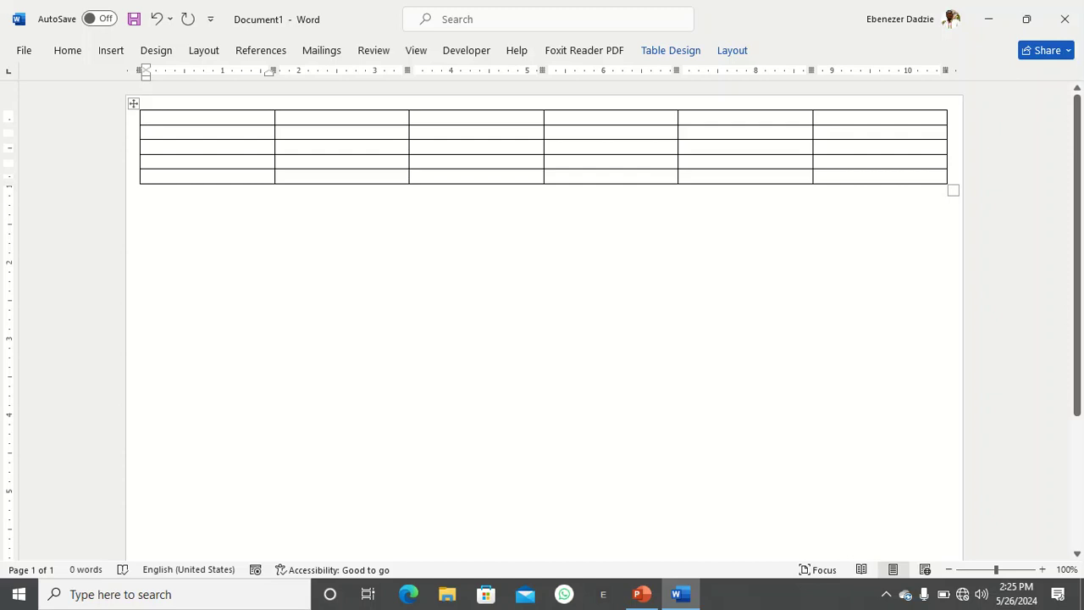
Step: Stretch the table downward until its five rows fill the height of the page
{"action": "mouse_move", "coordinate": [1077, 256]}
{"action": "left_mouse_down"}
{"action": "mouse_move", "coordinate": [1077, 359]}
{"action": "mouse_move", "coordinate": [1077, 255]}
{"action": "left_mouse_up"}
{"action": "left_click_drag", "start_coordinate": [953, 190], "coordinate": [946, 530]}
{"action": "scroll", "coordinate": [544, 320], "scroll_direction": "down", "scroll_amount": 3}
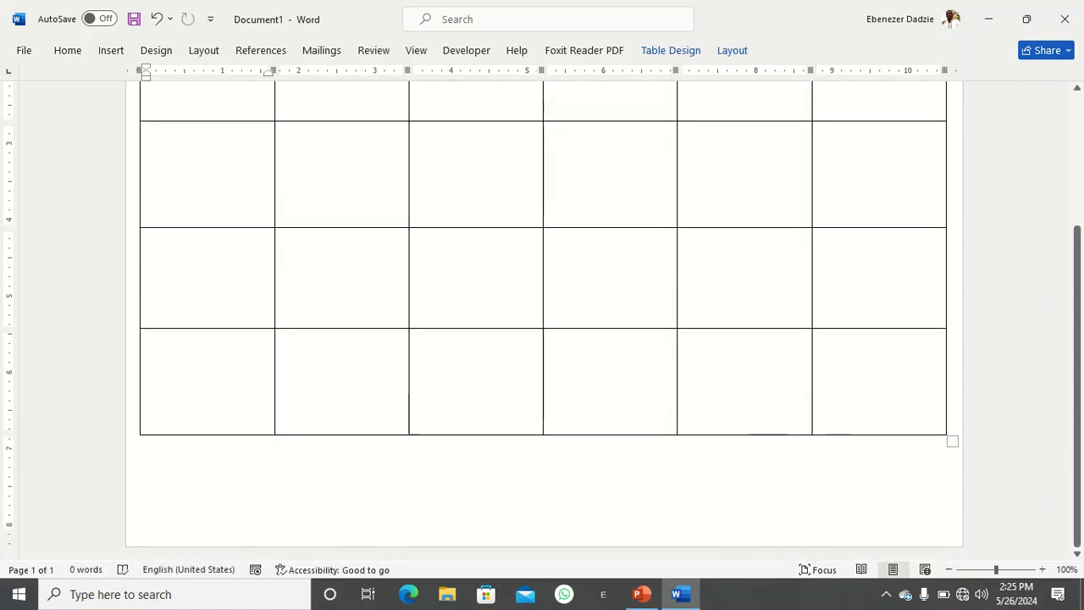
{"action": "left_click_drag", "start_coordinate": [952, 441], "coordinate": [947, 525]}
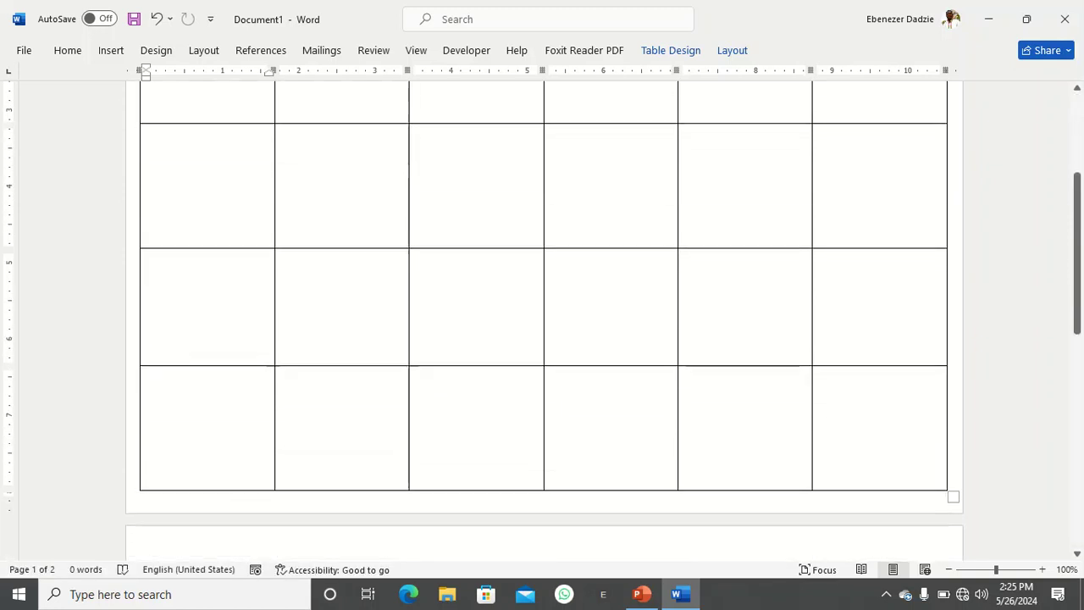
Step: Try to delete the empty paragraph on the second page, below the table
{"action": "scroll", "coordinate": [545, 320], "scroll_direction": "down", "scroll_amount": 3}
{"action": "left_click", "coordinate": [141, 242]}
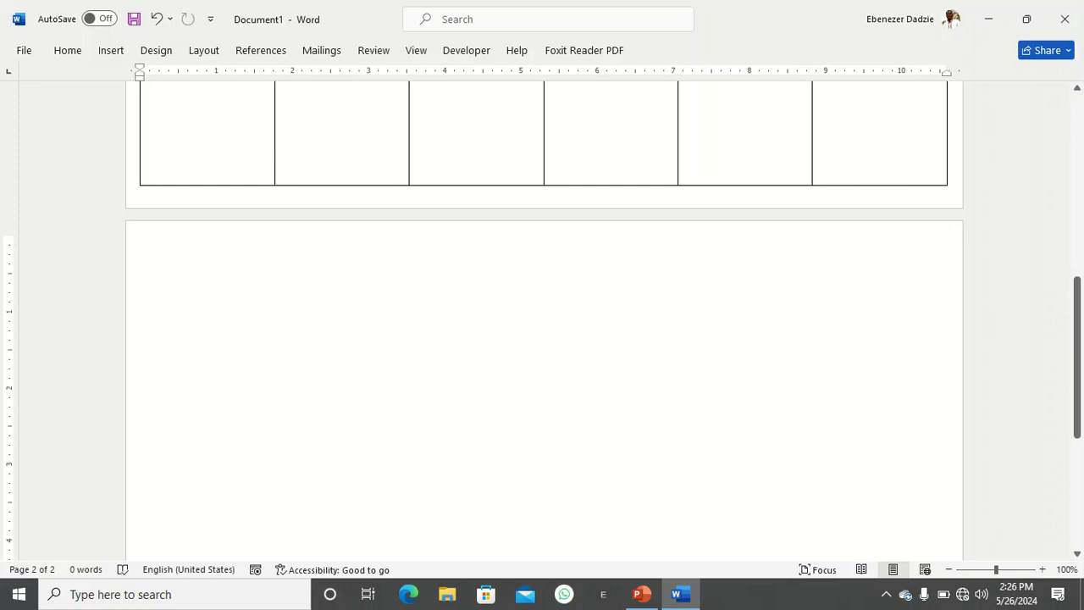
{"action": "key", "text": "BackSpace"}
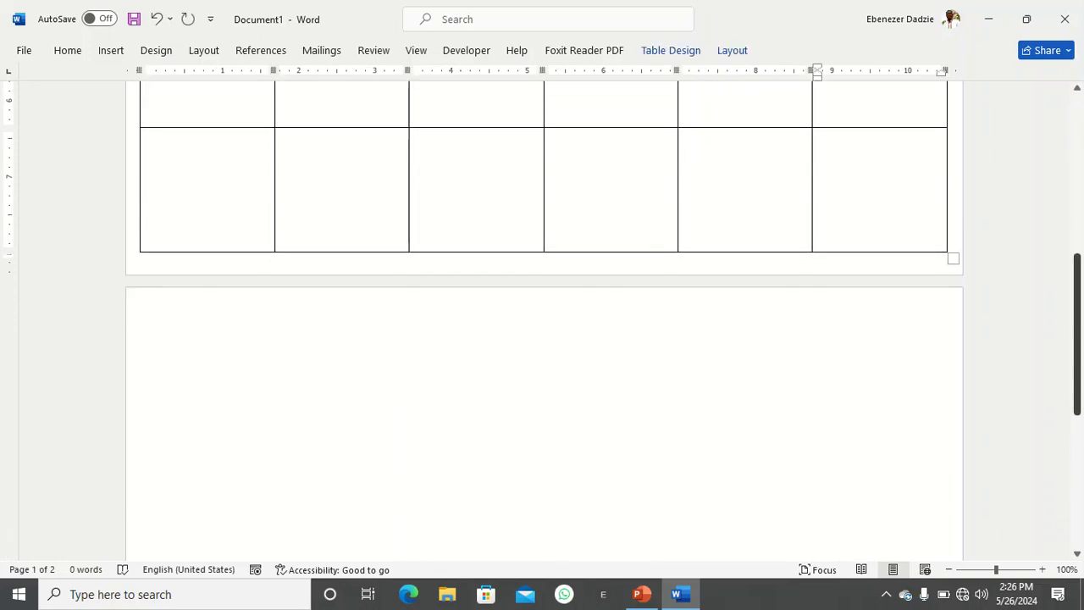
Step: Reduce the overall height of the table so that the document fits on one page
{"action": "left_click_drag", "start_coordinate": [1076, 356], "coordinate": [1076, 233]}
{"action": "scroll", "coordinate": [545, 320], "scroll_direction": "down", "scroll_amount": 5}
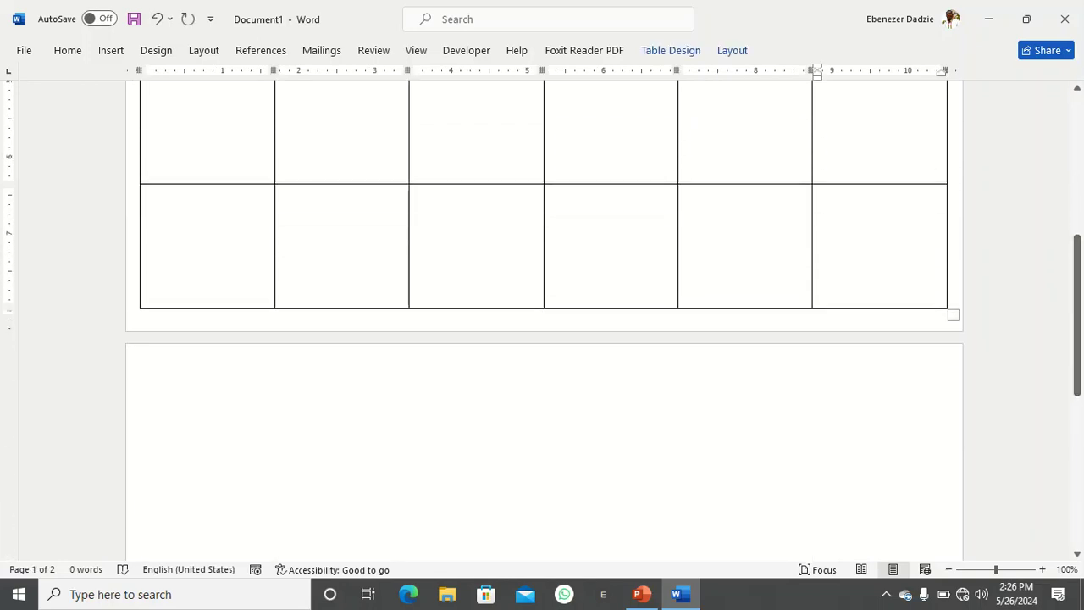
{"action": "left_click_drag", "start_coordinate": [952, 315], "coordinate": [953, 266]}
{"action": "scroll", "coordinate": [953, 265], "scroll_direction": "down", "scroll_amount": 1}
{"action": "scroll", "coordinate": [544, 320], "scroll_direction": "down", "scroll_amount": 3}
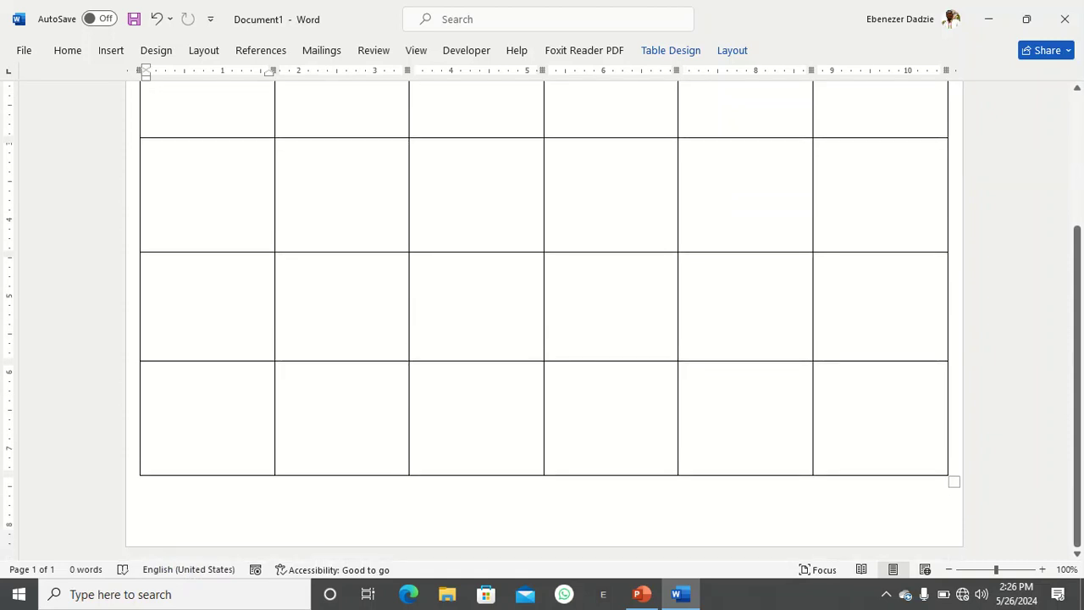
Step: Merge all six cells of the table's first row into a single cell
{"action": "scroll", "coordinate": [545, 320], "scroll_direction": "up", "scroll_amount": 2}
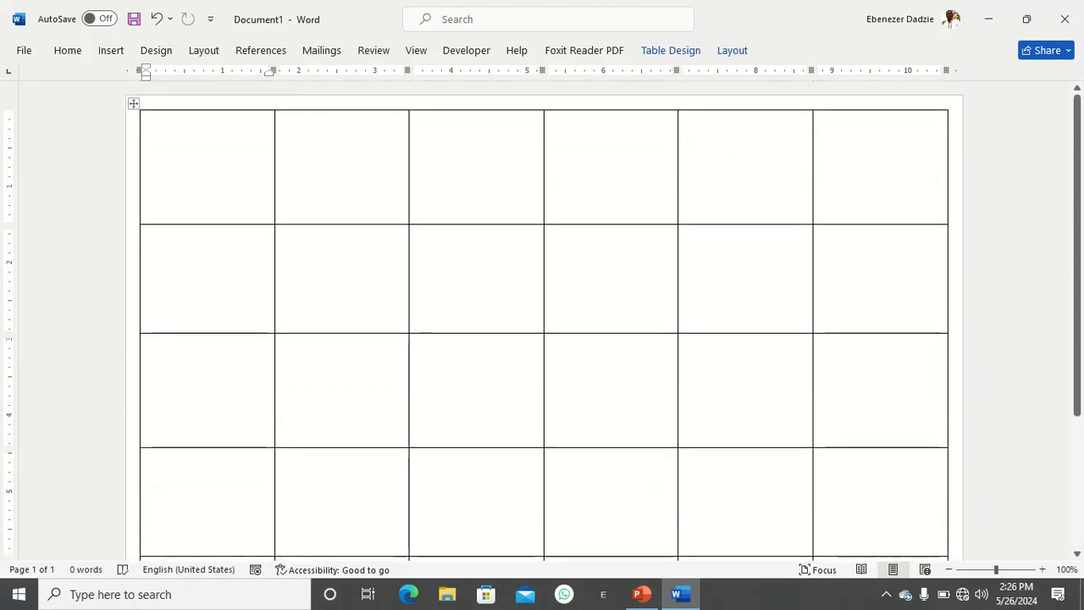
{"action": "left_click_drag", "start_coordinate": [877, 161], "coordinate": [241, 161]}
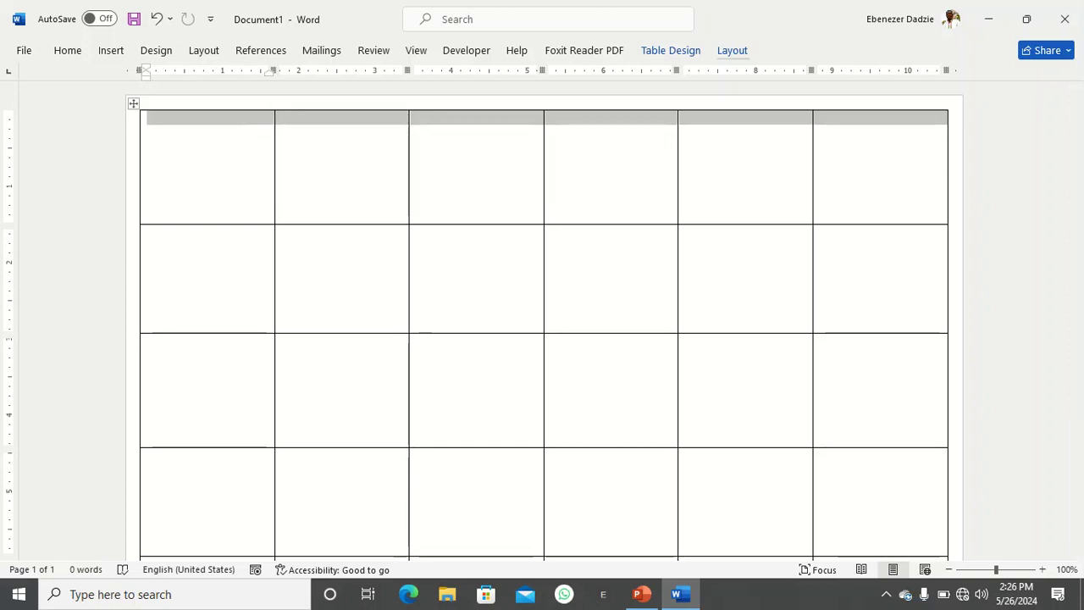
{"action": "left_click", "coordinate": [733, 50]}
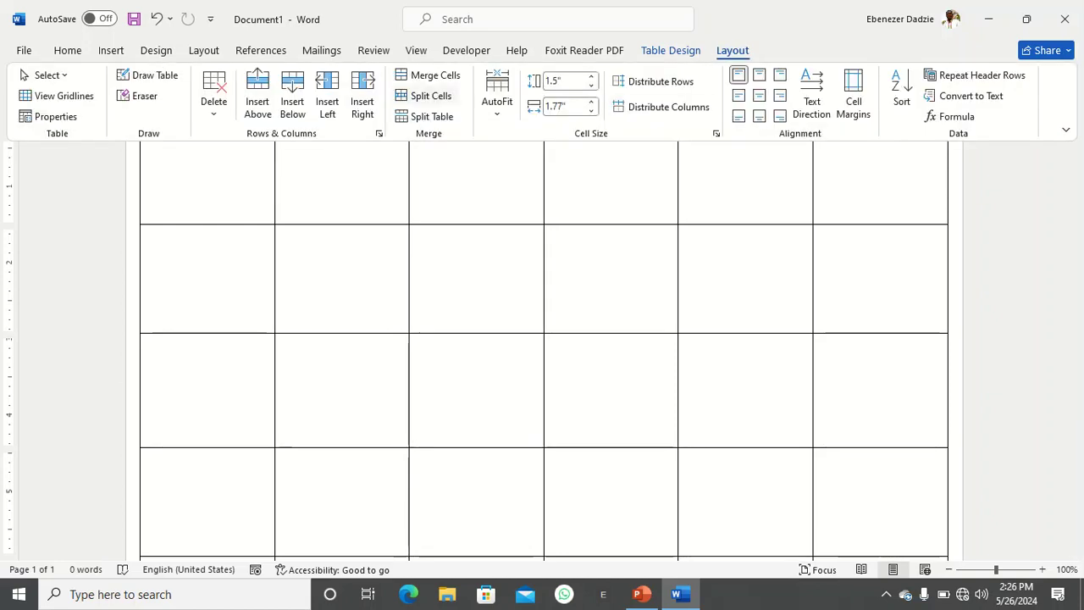
{"action": "left_click", "coordinate": [430, 74]}
{"action": "scroll", "coordinate": [543, 351], "scroll_direction": "down", "scroll_amount": 3}
{"action": "scroll", "coordinate": [544, 351], "scroll_direction": "up", "scroll_amount": 3}
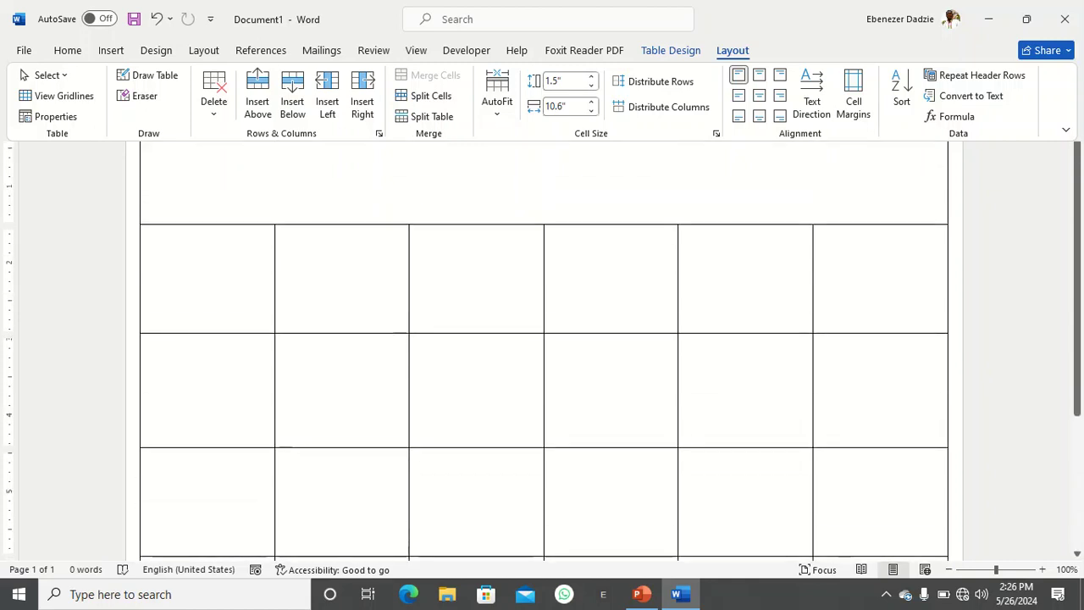
Step: Shrink the height of the table's second row to a thin strip by raising its lower border
{"action": "left_click", "coordinate": [476, 333]}
{"action": "left_click_drag", "start_coordinate": [476, 333], "coordinate": [476, 255]}
{"action": "double_click", "coordinate": [476, 167]}
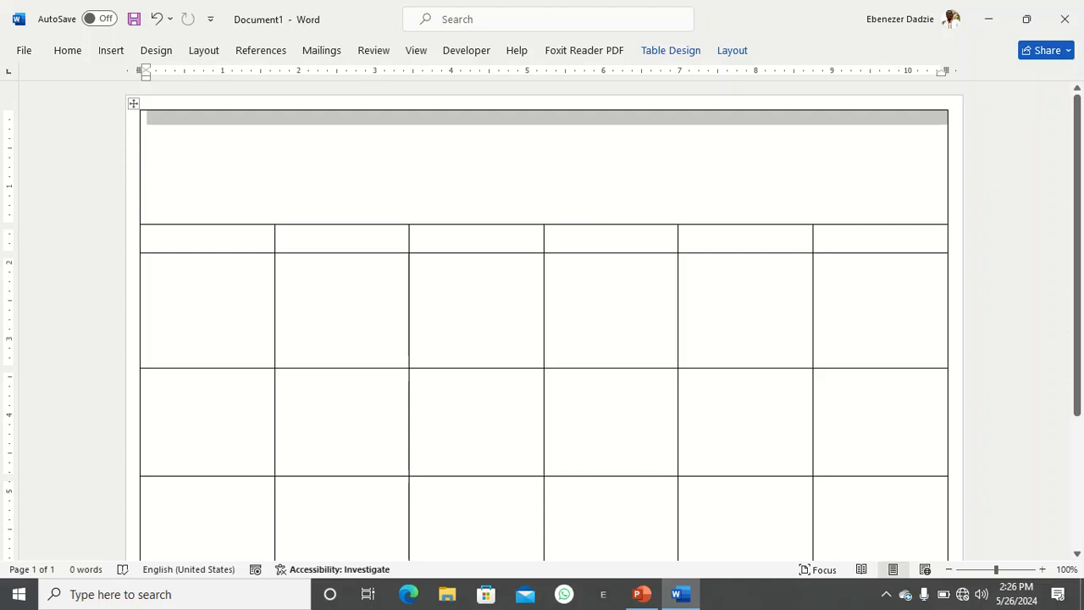
Step: Merge all cells of the table's third and fourth rows into one large cell
{"action": "scroll", "coordinate": [542, 322], "scroll_direction": "down", "scroll_amount": 3}
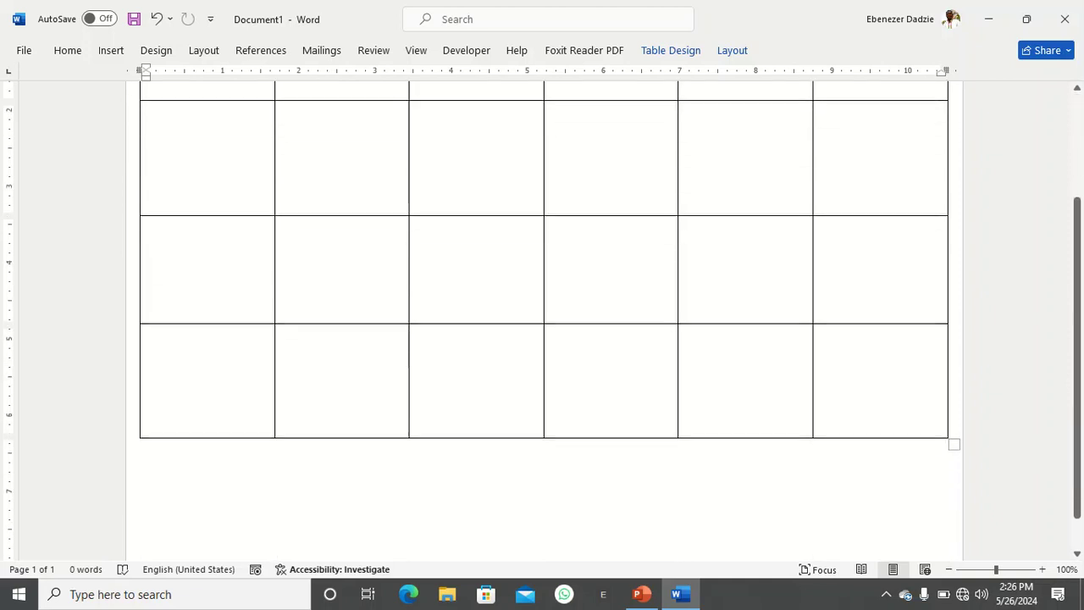
{"action": "scroll", "coordinate": [542, 322], "scroll_direction": "up", "scroll_amount": 2}
{"action": "left_click_drag", "start_coordinate": [195, 245], "coordinate": [876, 405]}
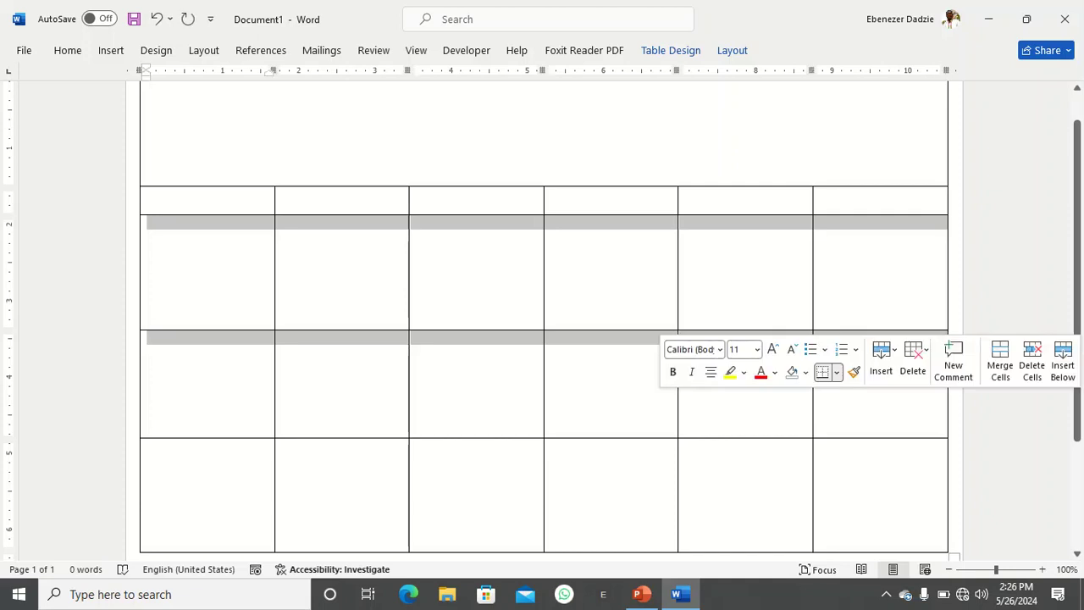
{"action": "left_click", "coordinate": [731, 50]}
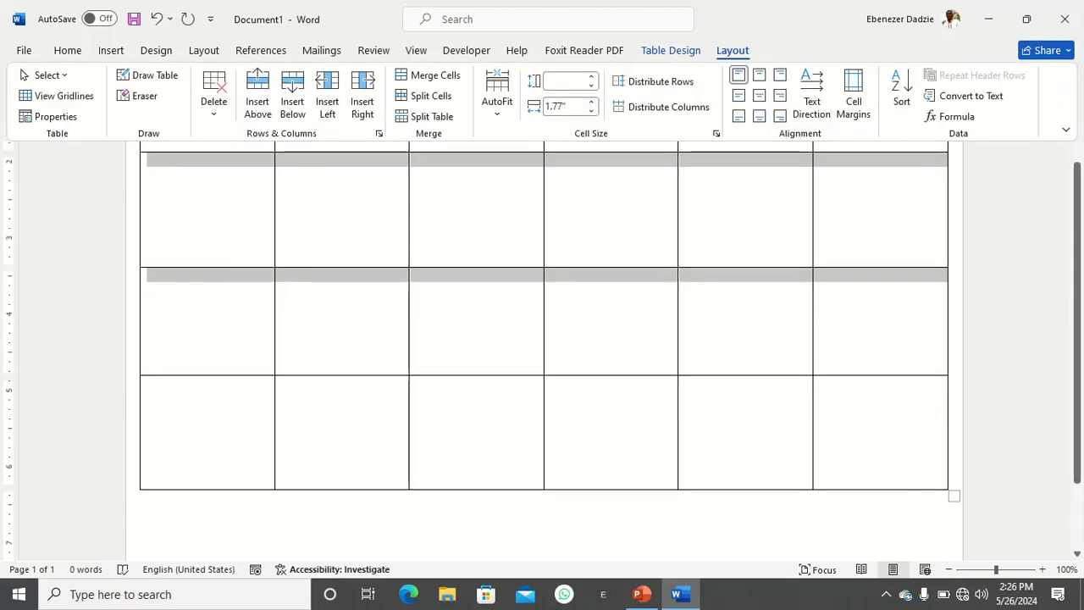
{"action": "left_click", "coordinate": [429, 75]}
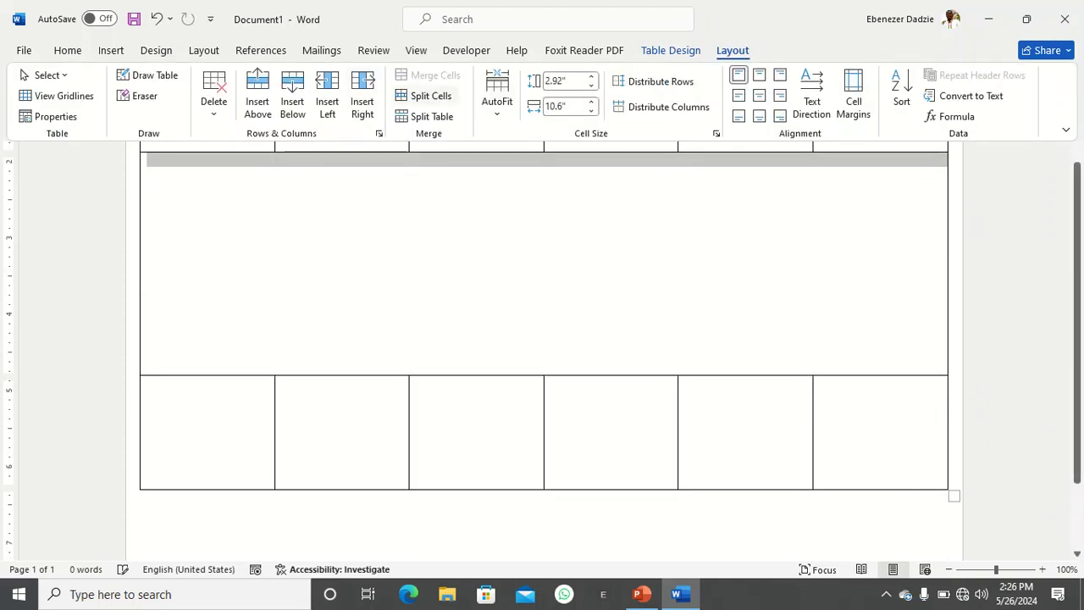
Step: Increase the height of the large merged cell so the table extends to near the page's lower edge
{"action": "left_click", "coordinate": [610, 326]}
{"action": "left_click_drag", "start_coordinate": [610, 281], "coordinate": [610, 395]}
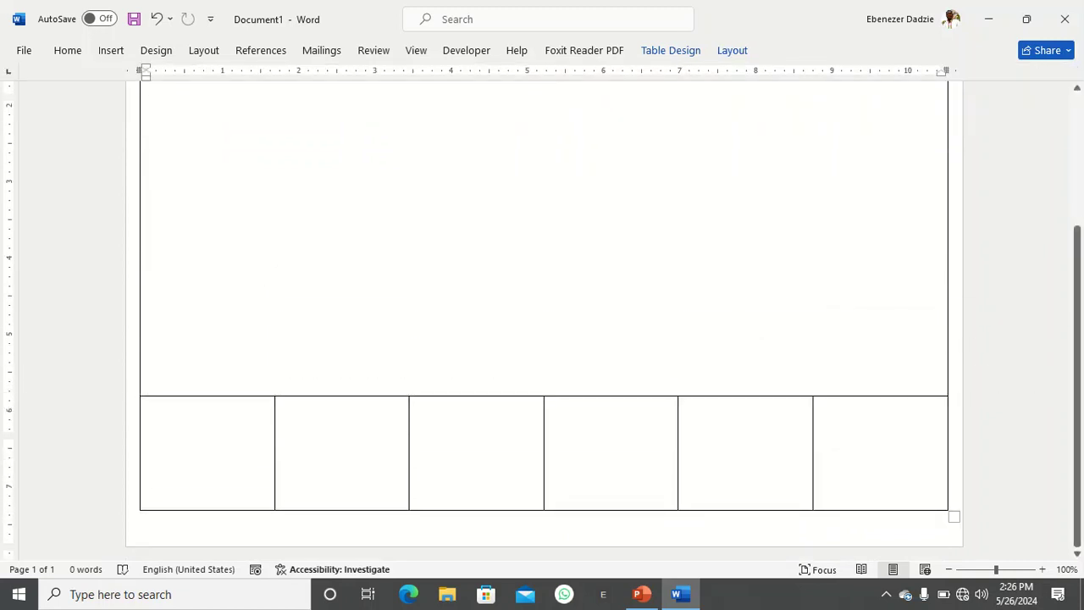
{"action": "scroll", "coordinate": [545, 318], "scroll_direction": "up", "scroll_amount": 4}
{"action": "scroll", "coordinate": [545, 319], "scroll_direction": "down", "scroll_amount": 4}
{"action": "scroll", "coordinate": [545, 318], "scroll_direction": "up", "scroll_amount": 4}
{"action": "scroll", "coordinate": [545, 318], "scroll_direction": "down", "scroll_amount": 4}
Step: Merge all six cells of the table's last row into a single footer cell
{"action": "left_click", "coordinate": [416, 403]}
{"action": "left_click_drag", "start_coordinate": [877, 448], "coordinate": [222, 453]}
{"action": "left_click", "coordinate": [732, 49]}
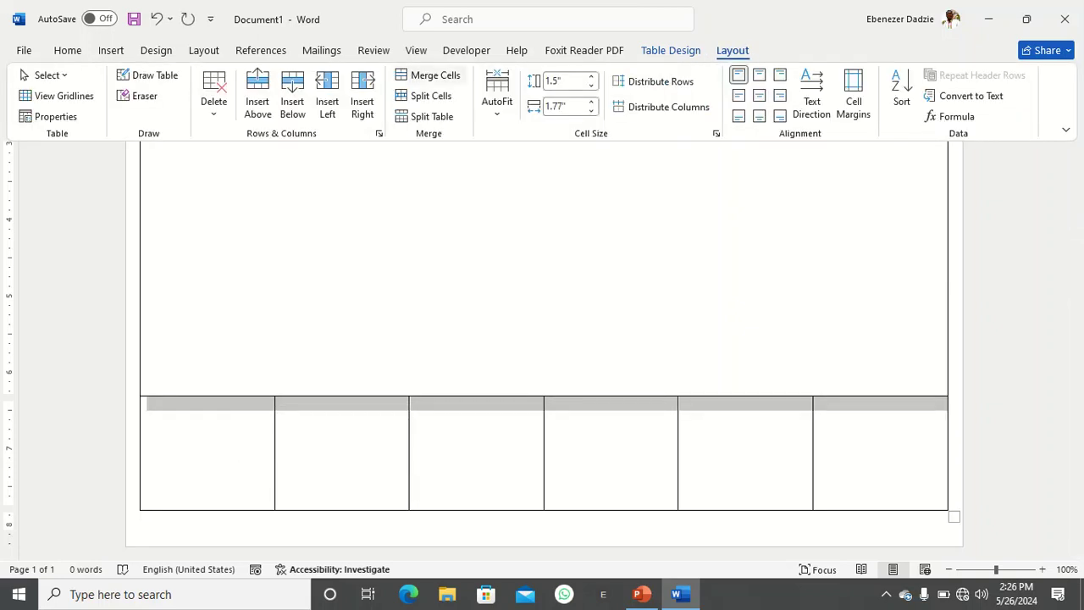
{"action": "left_click", "coordinate": [430, 76]}
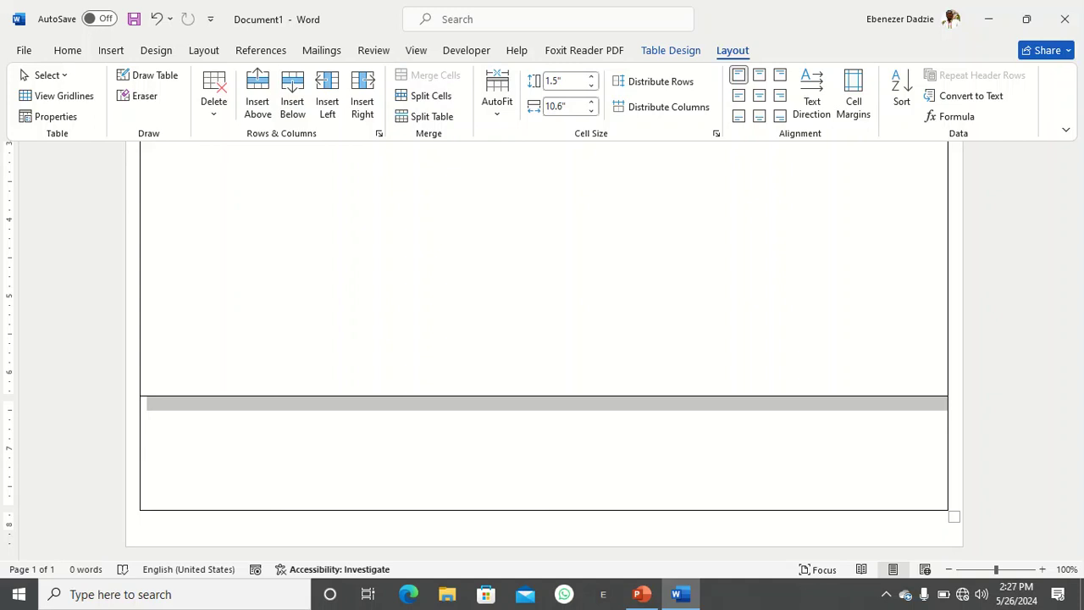
{"action": "key", "text": "Escape"}
Step: Shorten the footer row by raising its lower border, and enlarge the main content cell above by lowering their shared border
{"action": "left_click_drag", "start_coordinate": [542, 510], "coordinate": [542, 462]}
{"action": "left_click_drag", "start_coordinate": [542, 395], "coordinate": [542, 448]}
{"action": "scroll", "coordinate": [542, 322], "scroll_direction": "up", "scroll_amount": 5}
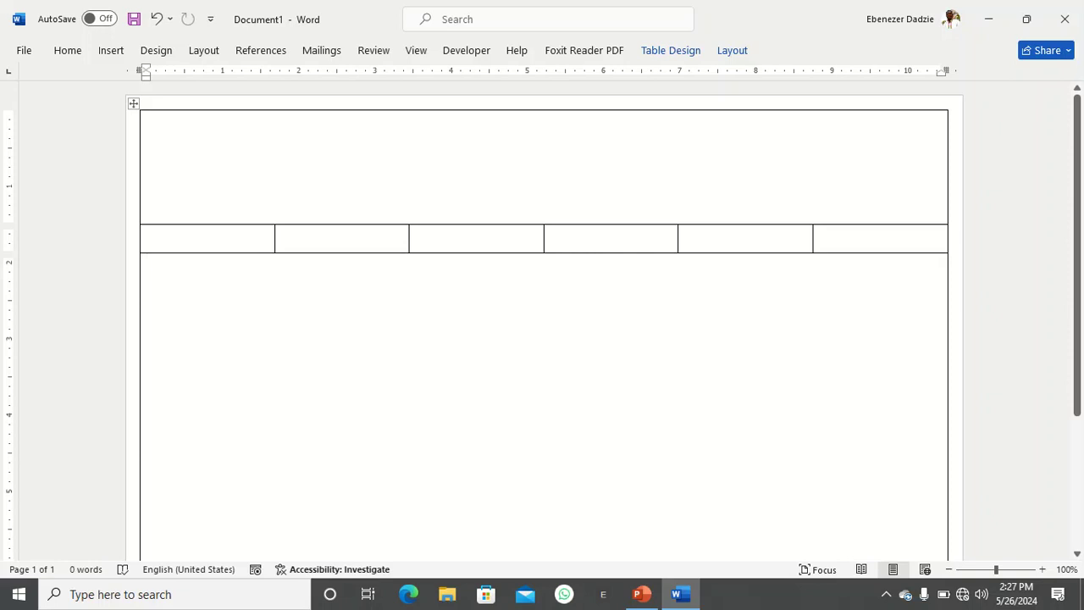
{"action": "scroll", "coordinate": [542, 321], "scroll_direction": "down", "scroll_amount": 5}
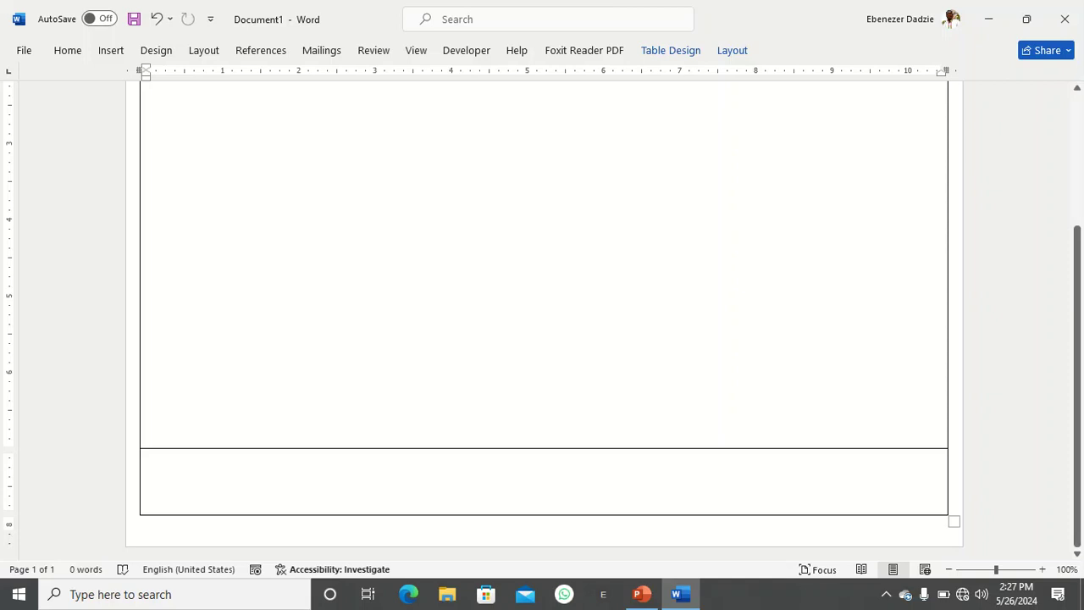
{"action": "scroll", "coordinate": [542, 322], "scroll_direction": "up", "scroll_amount": 5}
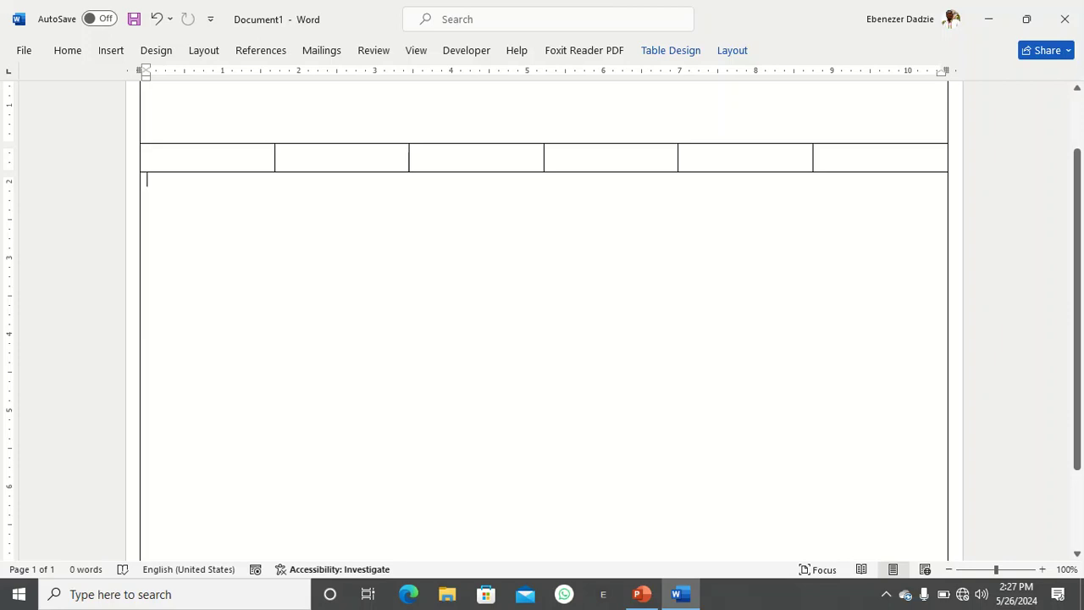
Step: Enter "Home" and "Course" in the first two cells of the thin strip row
{"action": "scroll", "coordinate": [542, 322], "scroll_direction": "up", "scroll_amount": 2}
{"action": "left_click", "coordinate": [148, 232]}
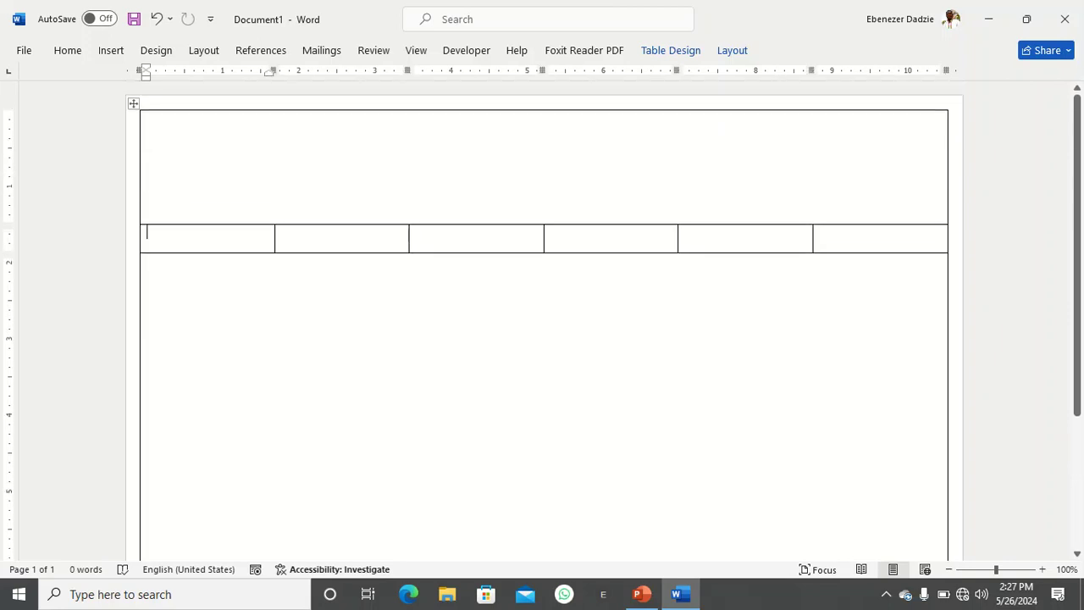
{"action": "type", "text": "Home"}
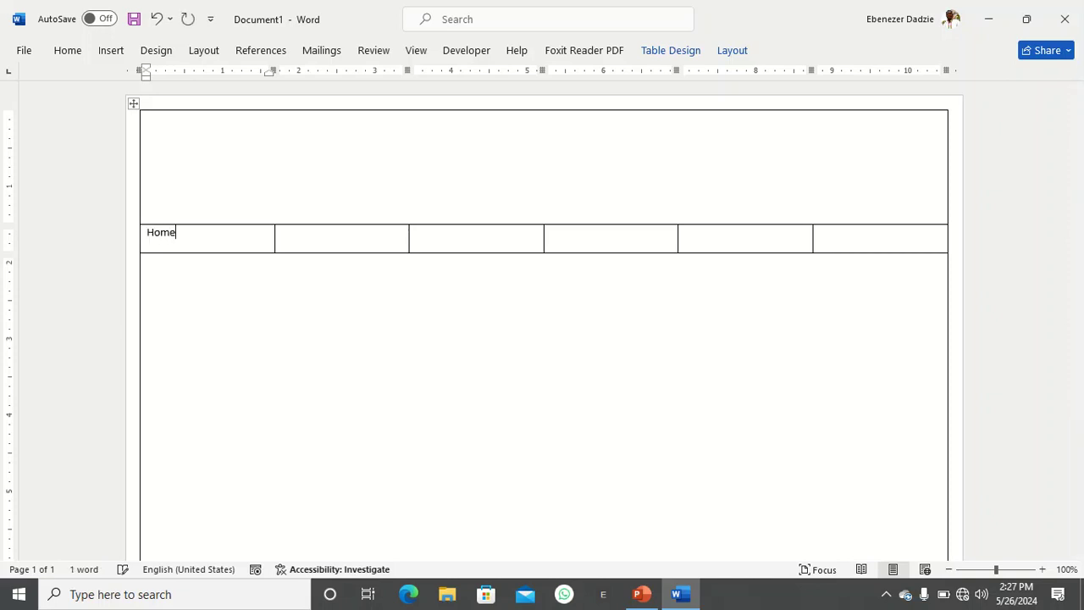
{"action": "key", "text": "Tab"}
{"action": "type", "text": "A"}
{"action": "key", "text": "BackSpace"}
{"action": "type", "text": "COurse"}
{"action": "key", "text": "BackSpace"}
{"action": "key", "text": "BackSpace"}
{"action": "key", "text": "BackSpace"}
{"action": "key", "text": "BackSpace"}
{"action": "key", "text": "BackSpace"}
{"action": "type", "text": "ourse"}
{"action": "key", "text": "Tab"}
Step: Enter "Staff" and "Contact" in the third and fourth cells of the strip row
{"action": "type", "text": "sel"}
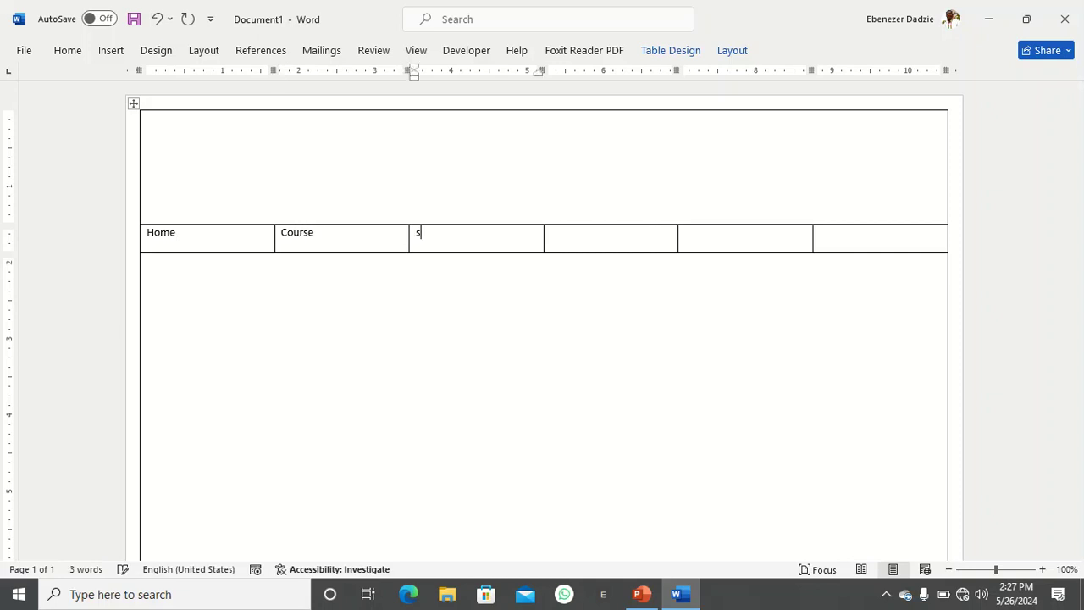
{"action": "key", "text": "BackSpace"}
{"action": "key", "text": "BackSpace"}
{"action": "type", "text": "tafbf"}
{"action": "key", "text": "BackSpace"}
{"action": "key", "text": "BackSpace"}
{"action": "type", "text": "f"}
{"action": "key", "text": "Tab"}
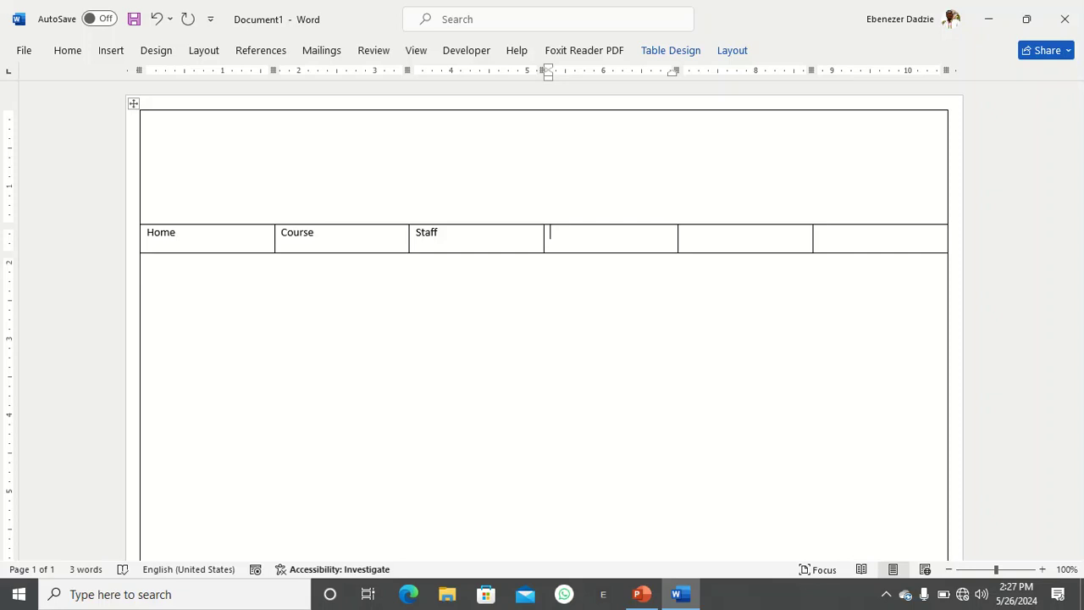
{"action": "type", "text": "contact"}
{"action": "key", "text": "Tab"}
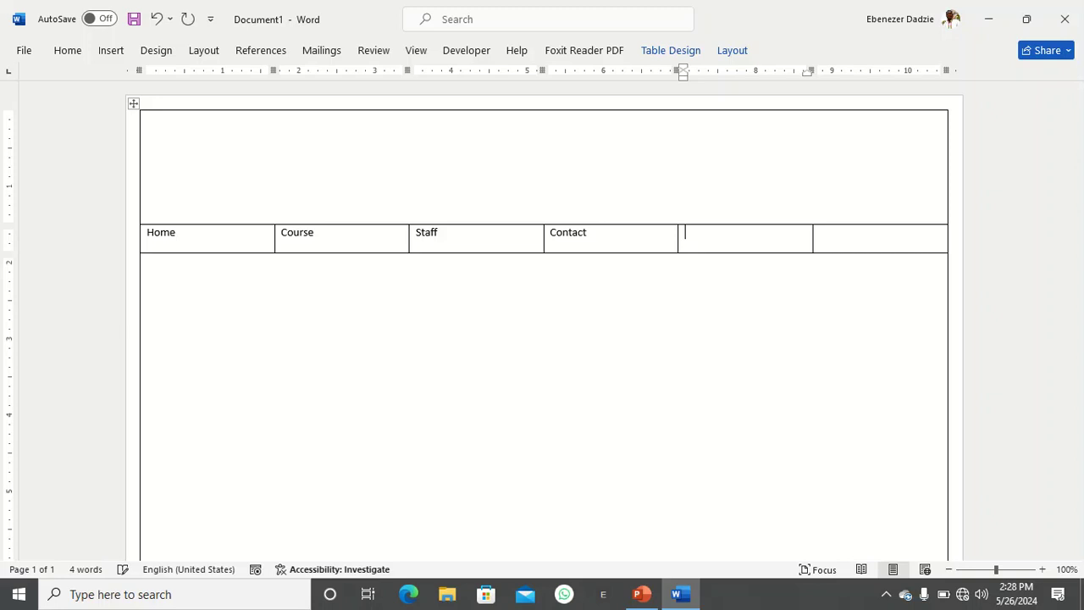
Step: Enter "About Us" and "Blog" in the last two cells of the strip row
{"action": "type", "text": "acout"}
{"action": "key", "text": "BackSpace"}
{"action": "key", "text": "BackSpace"}
{"action": "key", "text": "BackSpace"}
{"action": "key", "text": "BackSpace"}
{"action": "key", "text": "BackSpace"}
{"action": "type", "text": "bout Us"}
{"action": "key", "text": "Tab"}
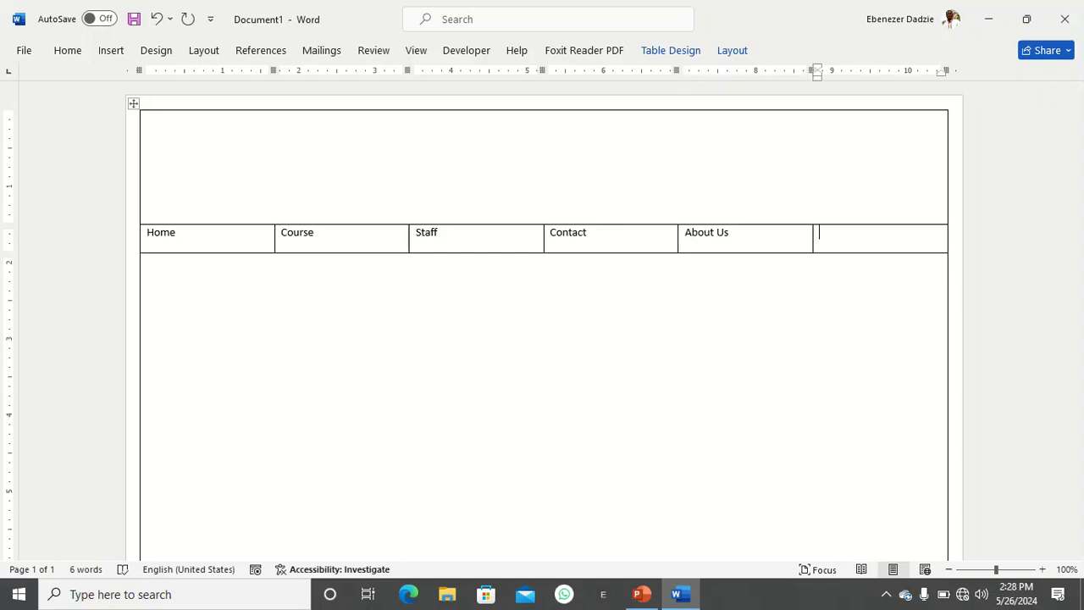
{"action": "type", "text": "blog"}
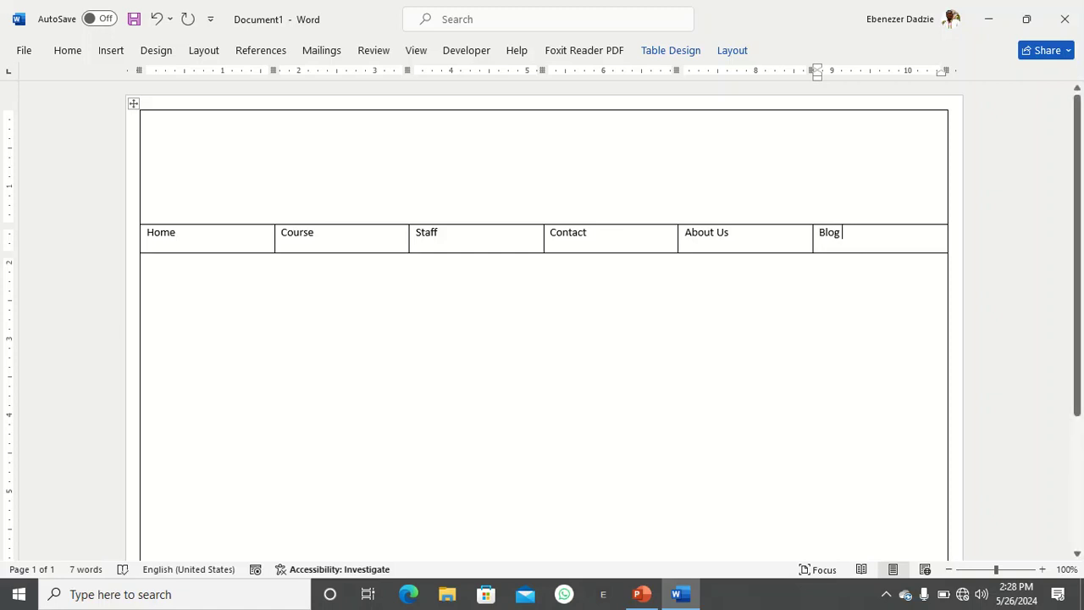
Step: Enlarge the six strip row labels to font size 14 and centre them horizontally and vertically in their cells
{"action": "left_click_drag", "start_coordinate": [847, 237], "coordinate": [169, 237]}
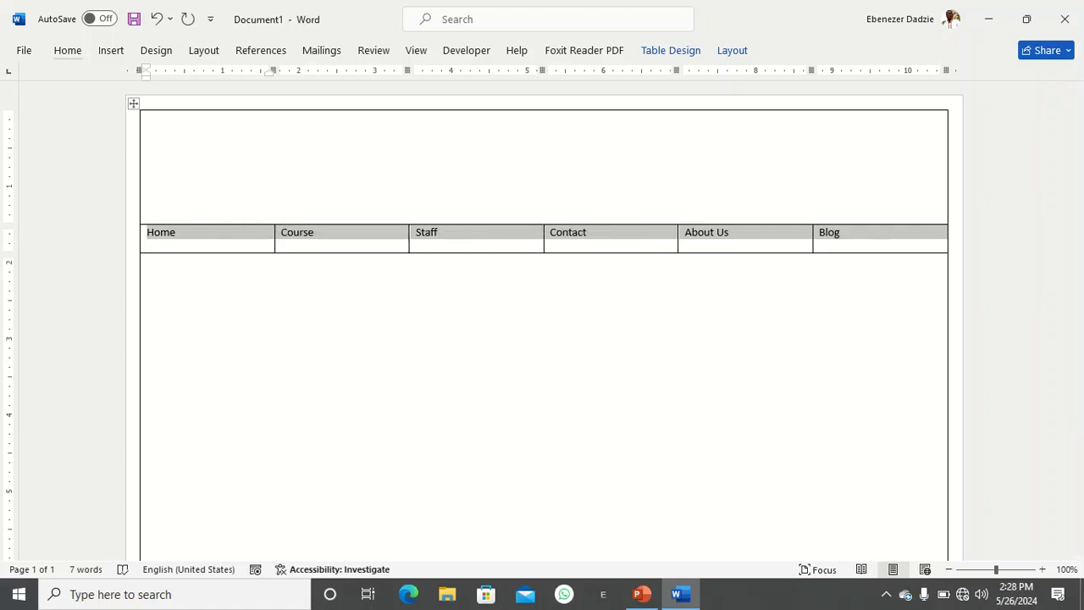
{"action": "left_click", "coordinate": [68, 50]}
{"action": "left_click", "coordinate": [228, 81]}
{"action": "left_click", "coordinate": [229, 80]}
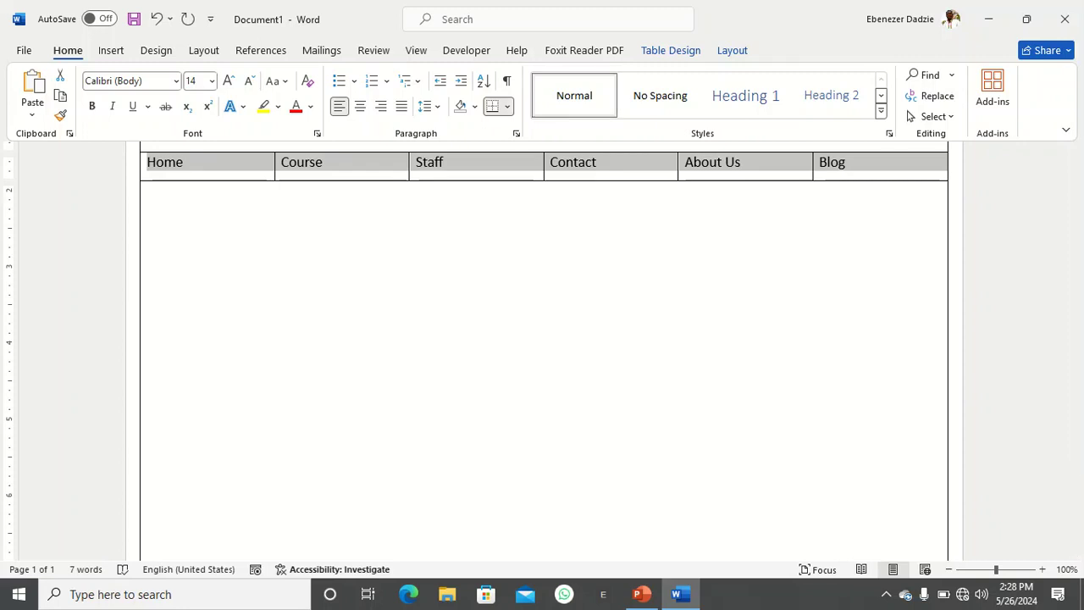
{"action": "left_click", "coordinate": [732, 50]}
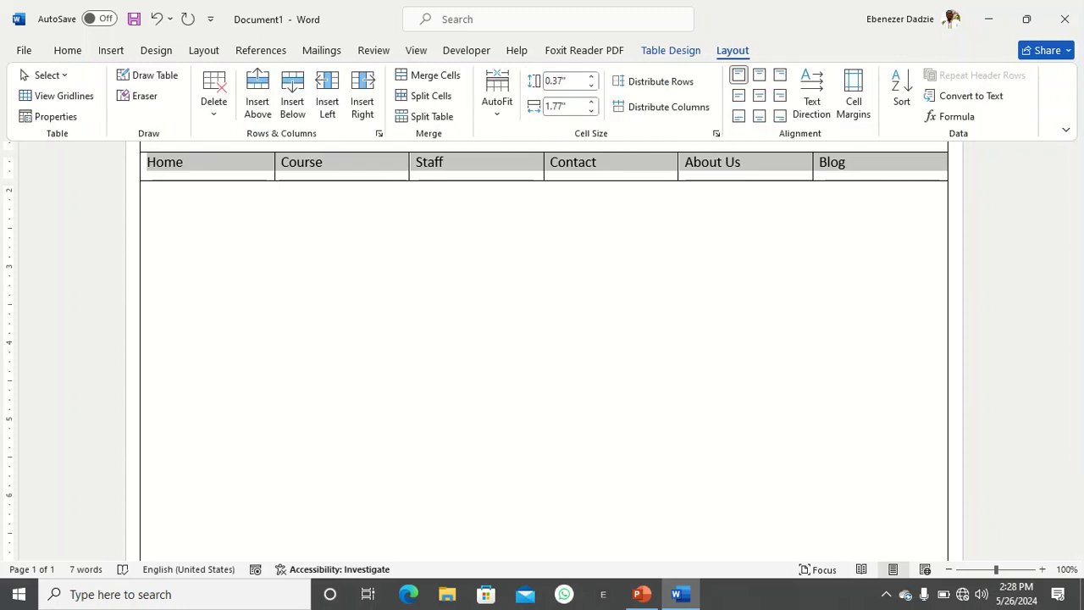
{"action": "left_click", "coordinate": [739, 95]}
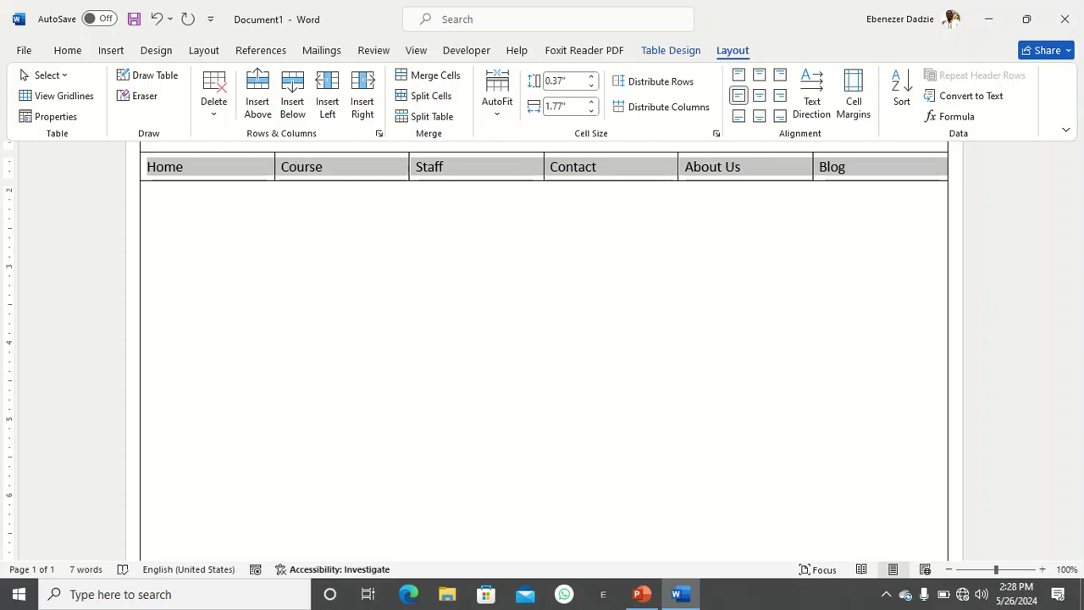
{"action": "left_click", "coordinate": [759, 96]}
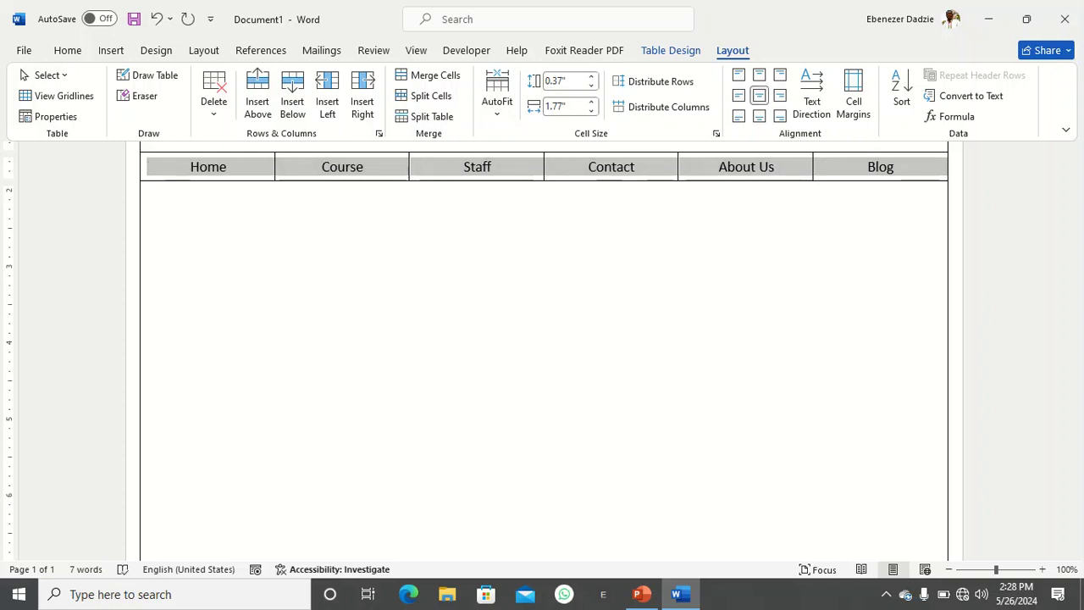
Step: Increase the font size of the six strip row labels to 16
{"action": "left_click", "coordinate": [68, 50]}
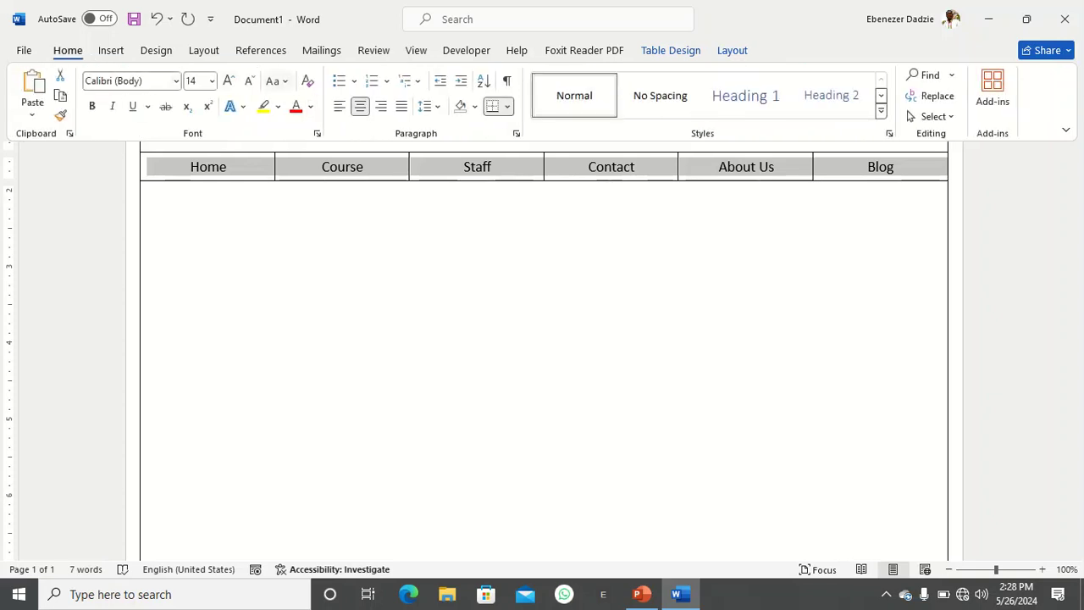
{"action": "key", "text": "ctrl+shift+period"}
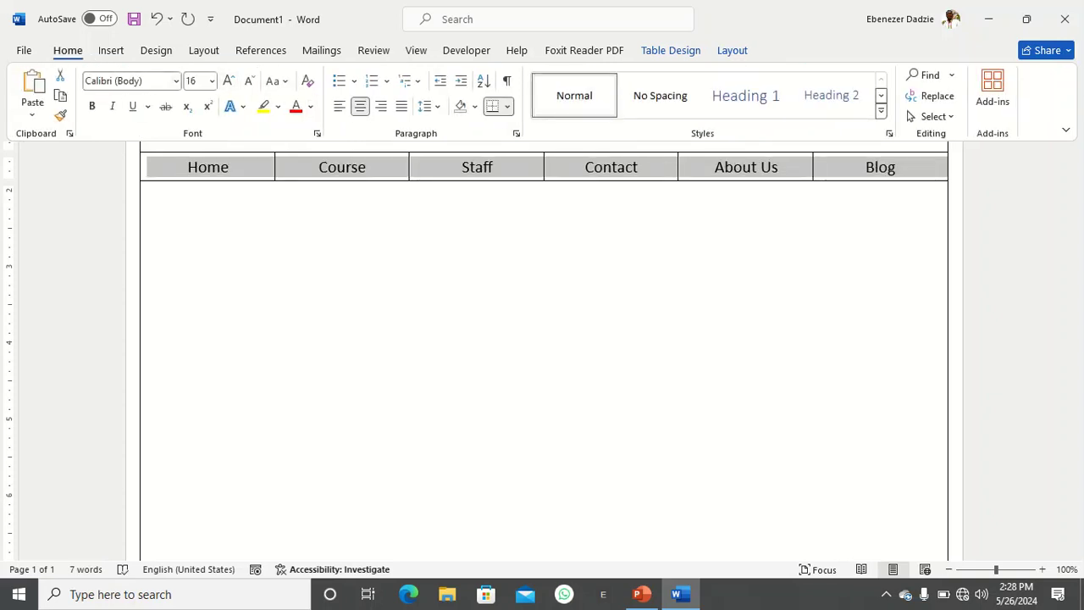
{"action": "scroll", "coordinate": [542, 338], "scroll_direction": "up", "scroll_amount": 2}
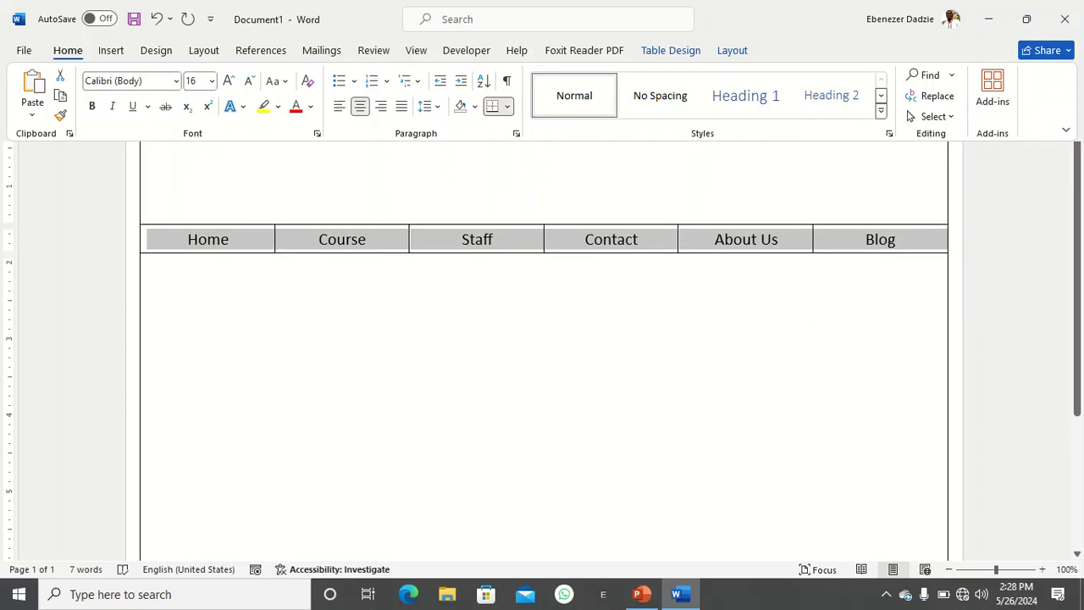
{"action": "key", "text": "ctrl+F1"}
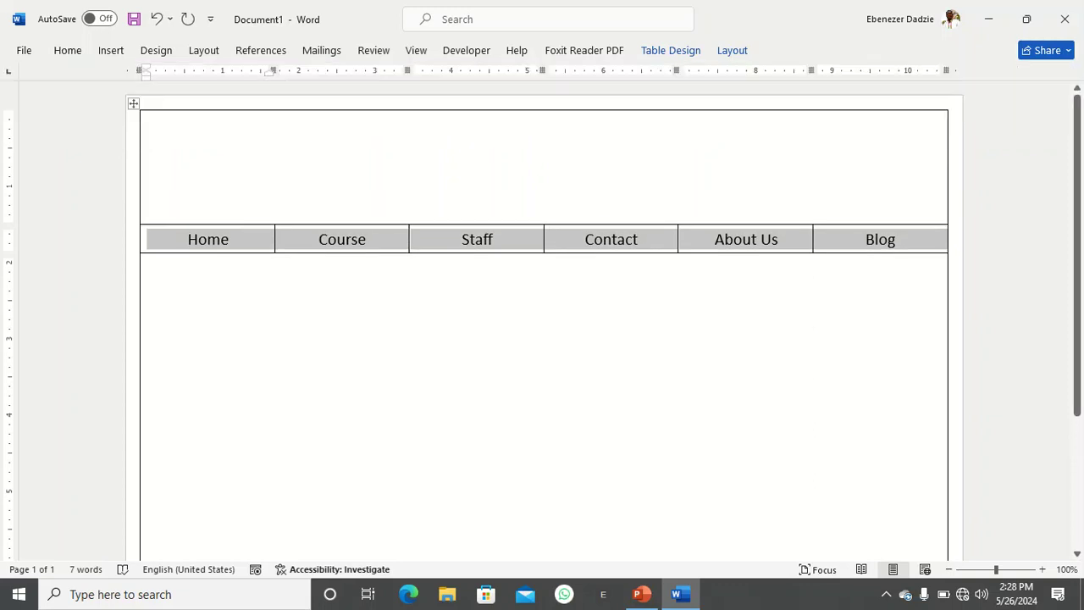
{"action": "left_click", "coordinate": [231, 240]}
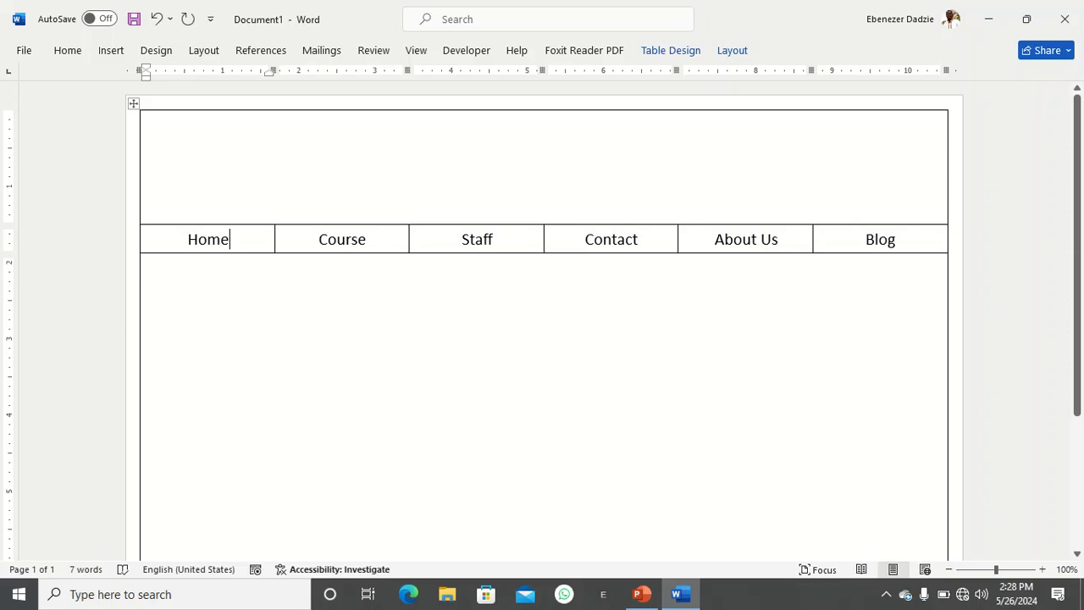
Step: Make all six labels in the strip row bold
{"action": "left_click_drag", "start_coordinate": [872, 244], "coordinate": [203, 241]}
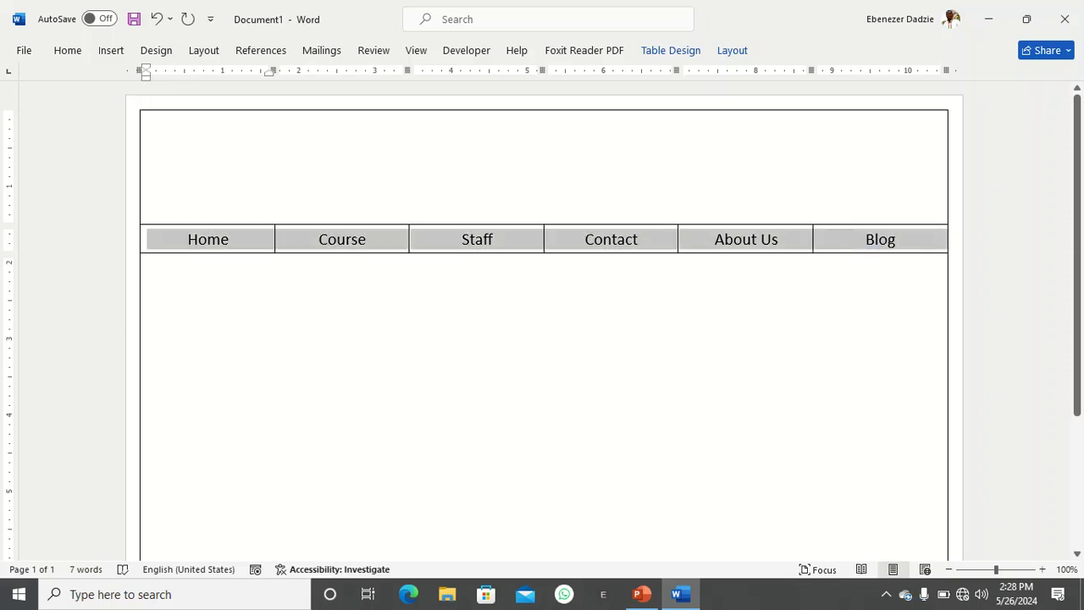
{"action": "left_click", "coordinate": [68, 51]}
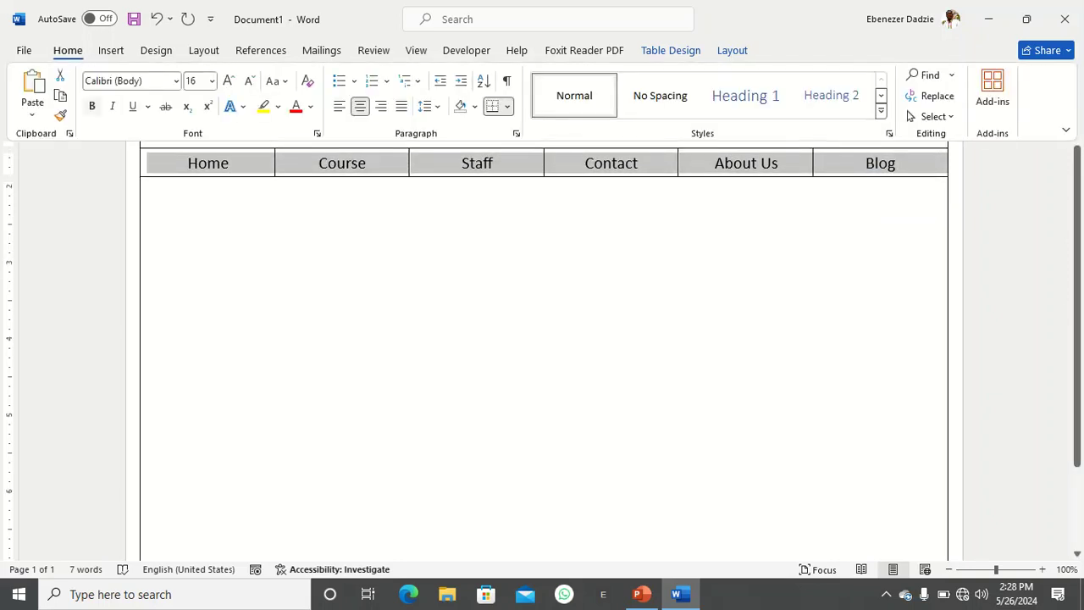
{"action": "left_click", "coordinate": [92, 107]}
{"action": "double_click", "coordinate": [397, 283]}
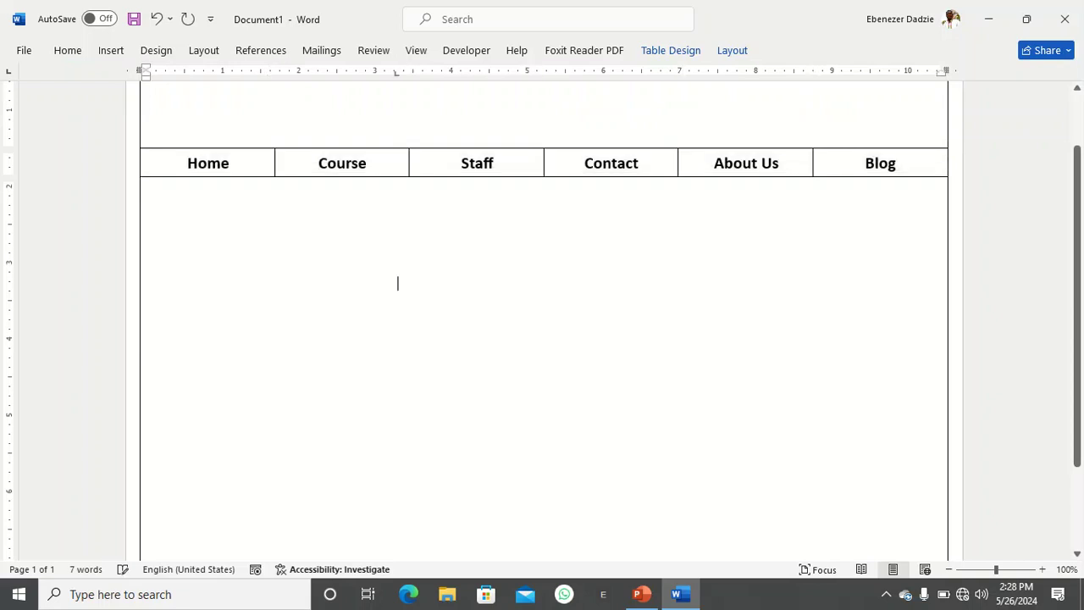
{"action": "scroll", "coordinate": [397, 283], "scroll_direction": "up", "scroll_amount": 2}
{"action": "key", "text": "ctrl+z"}
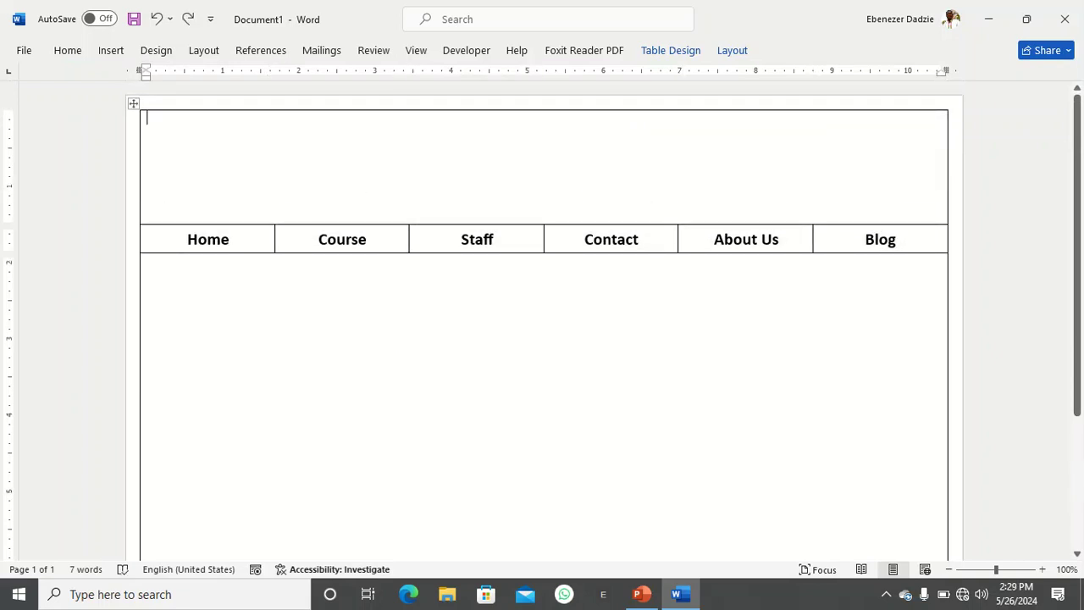
Step: Enter the title "IBB CENTRE FOR COMPUTER STUDIES" in the merged header cell
{"action": "type", "text": "I"}
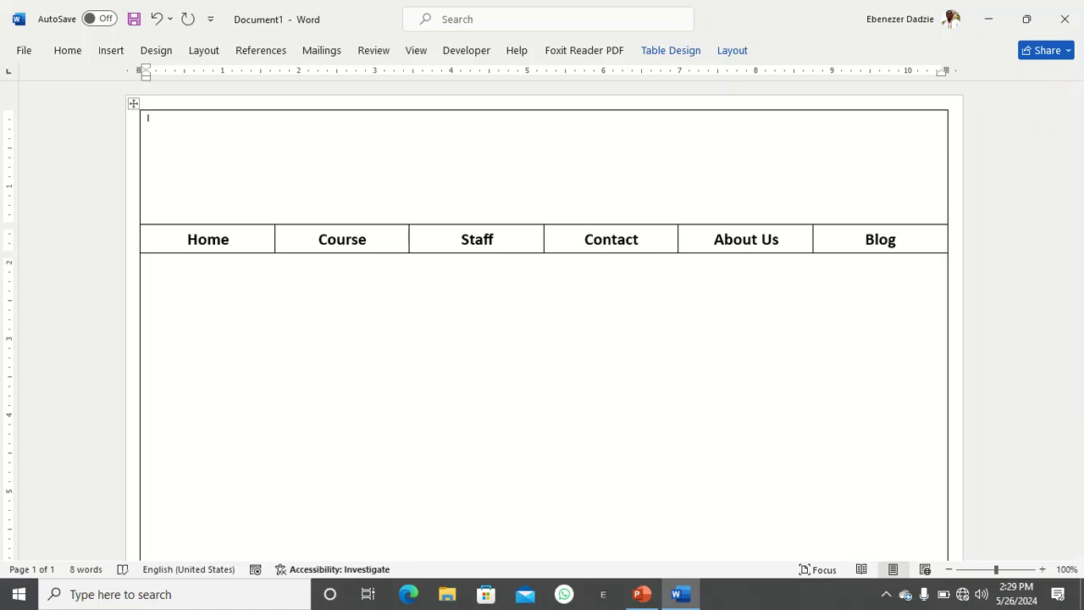
{"action": "type", "text": "BB"}
{"action": "type", "text": " COMPUTER"}
{"action": "key", "text": "BackSpace"}
{"action": "key", "text": "BackSpace"}
{"action": "key", "text": "BackSpace"}
{"action": "key", "text": "BackSpace"}
{"action": "key", "text": "BackSpace"}
{"action": "key", "text": "BackSpace"}
{"action": "key", "text": "BackSpace"}
{"action": "type", "text": "ENTRE FOR COMPUTER"}
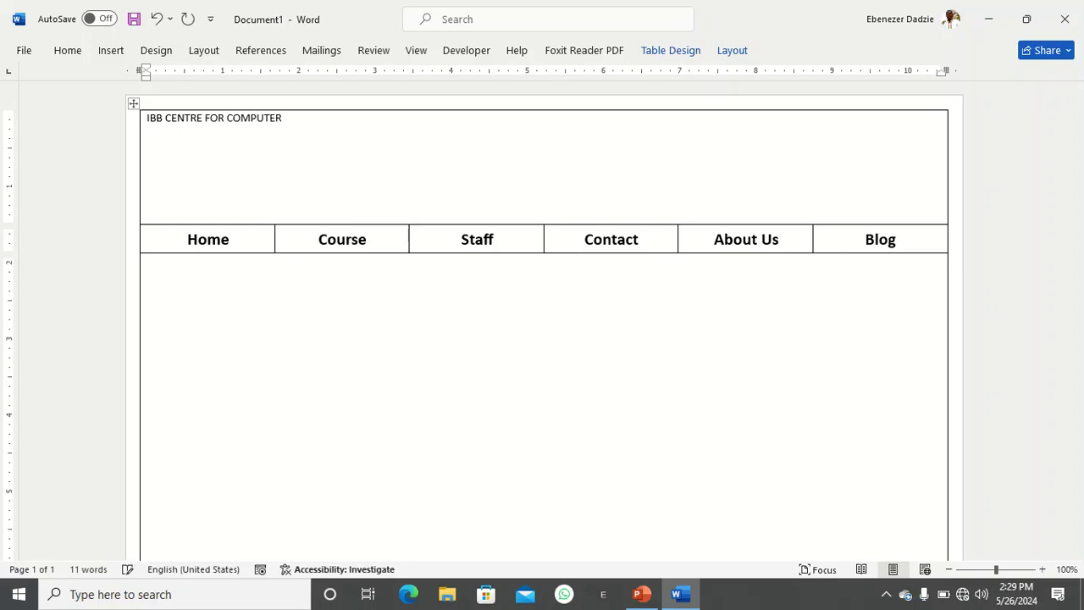
{"action": "type", "text": " STUDIES"}
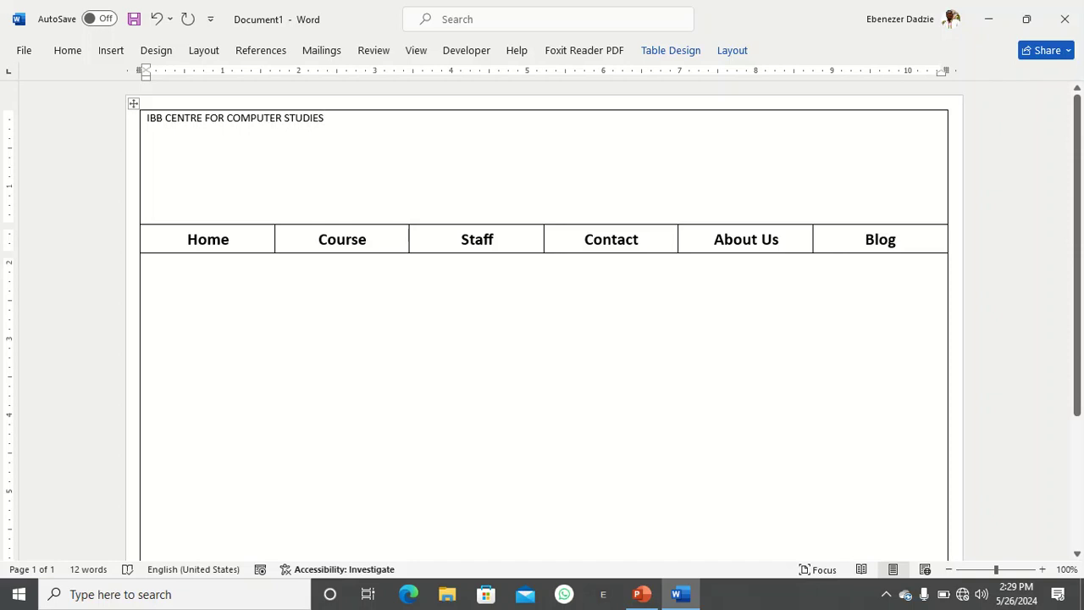
Step: Enlarge the header title to font size 20 and centre it horizontally
{"action": "left_click_drag", "start_coordinate": [327, 118], "coordinate": [147, 117]}
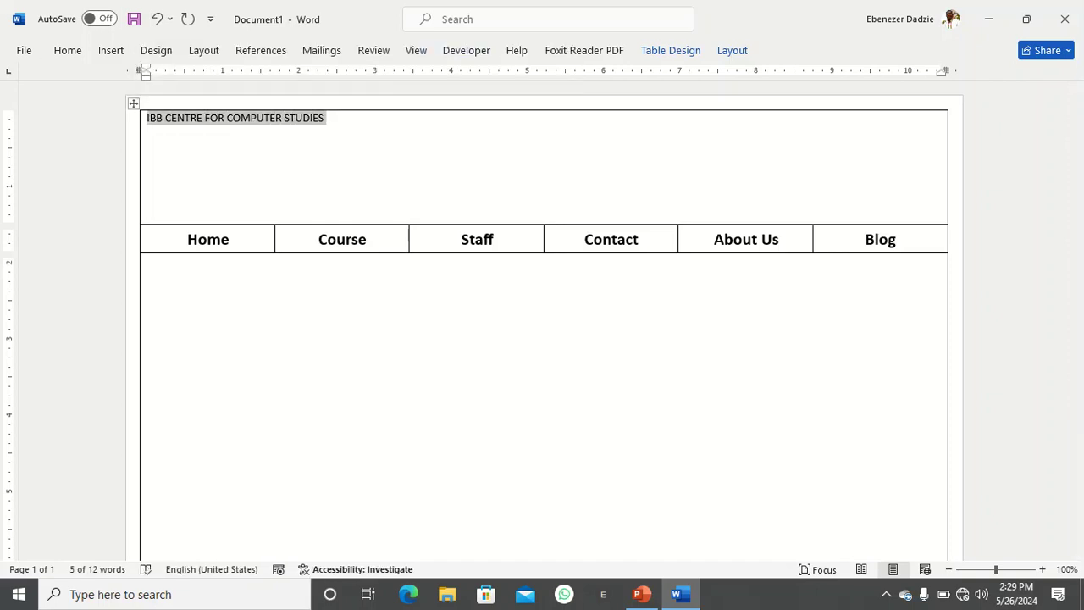
{"action": "left_click", "coordinate": [68, 50]}
{"action": "left_click", "coordinate": [228, 80]}
{"action": "left_click", "coordinate": [228, 81]}
{"action": "left_click", "coordinate": [229, 80]}
{"action": "left_click", "coordinate": [228, 80]}
{"action": "left_click", "coordinate": [228, 81]}
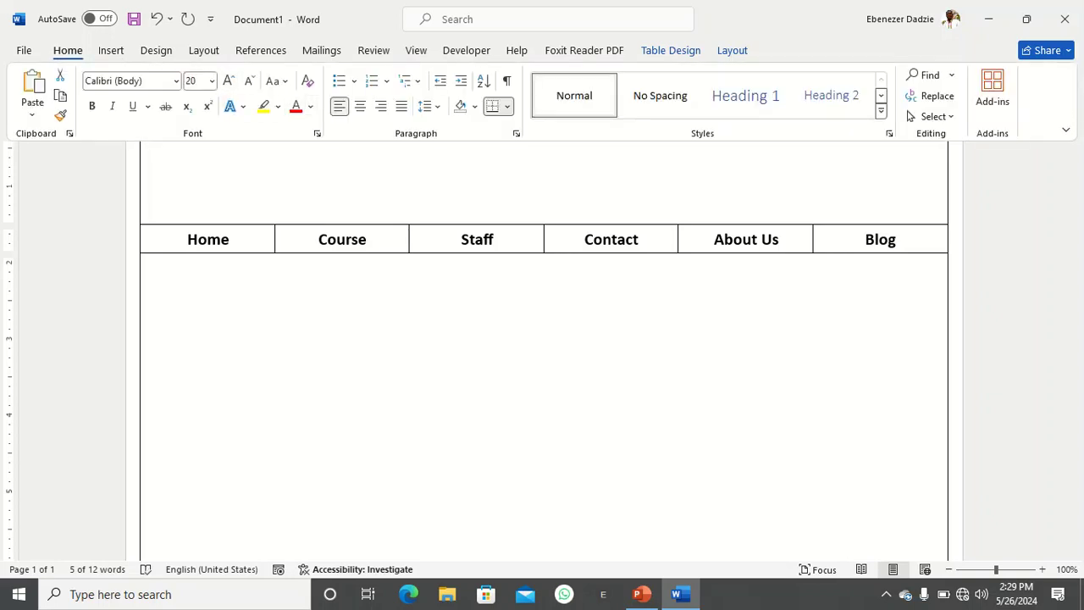
{"action": "key", "text": "ctrl+e"}
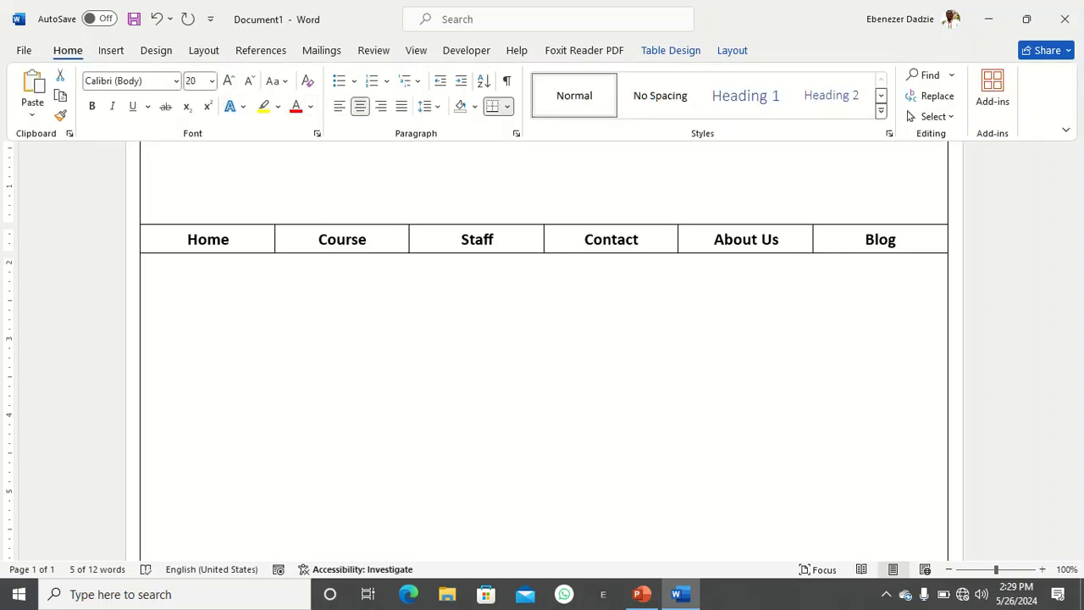
Step: Try larger sizes for the header title and set its font size to 38
{"action": "left_click", "coordinate": [228, 80]}
{"action": "left_click", "coordinate": [229, 80]}
{"action": "left_click", "coordinate": [229, 80]}
{"action": "left_click", "coordinate": [229, 80]}
{"action": "left_click", "coordinate": [228, 81]}
{"action": "left_click", "coordinate": [228, 80]}
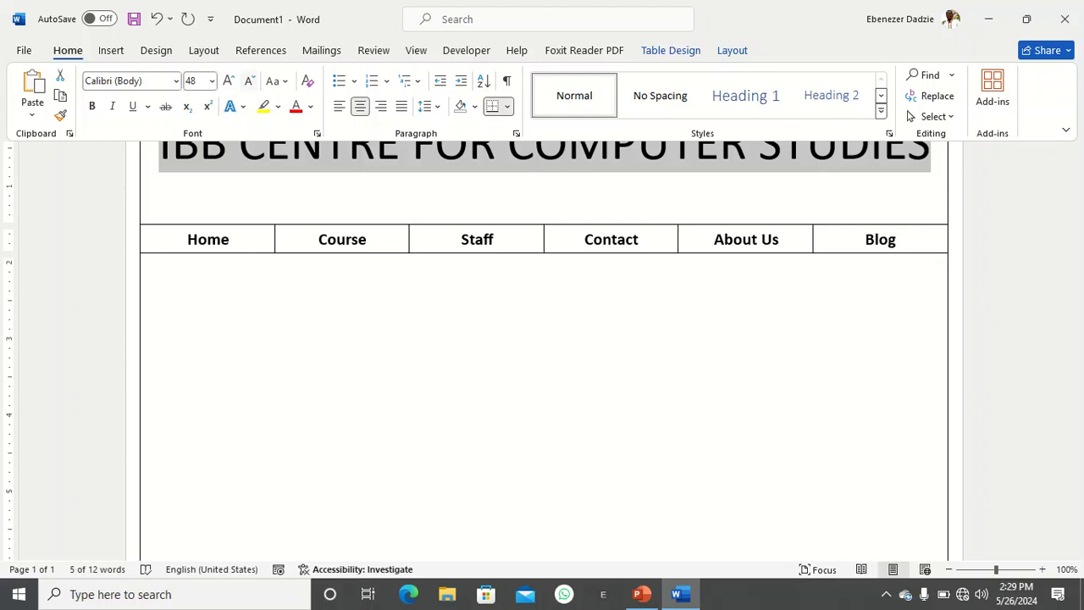
{"action": "left_click", "coordinate": [249, 80]}
{"action": "left_click", "coordinate": [200, 81]}
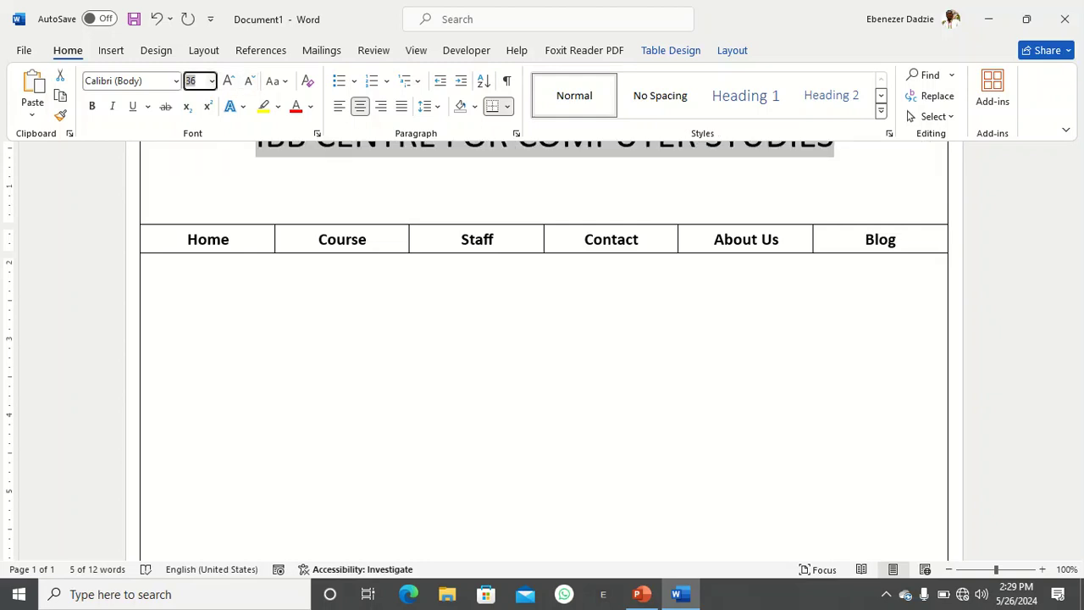
{"action": "type", "text": "38"}
{"action": "key", "text": "Return"}
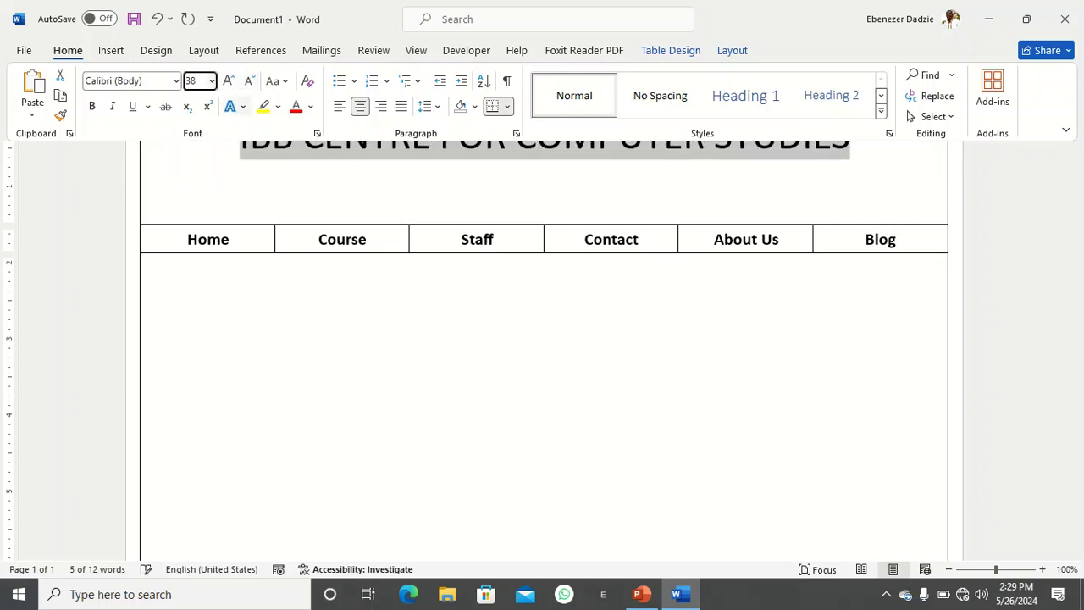
Step: Make the header title "IBB CENTRE FOR COMPUTER STUDIES" bold
{"action": "left_click", "coordinate": [440, 153]}
{"action": "left_click", "coordinate": [440, 149]}
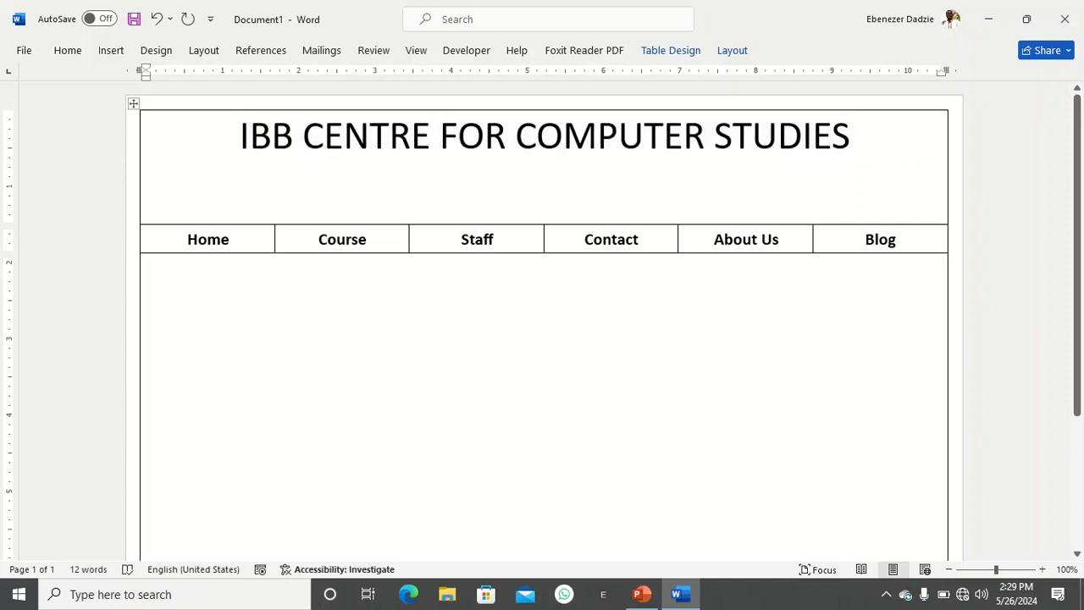
{"action": "left_click_drag", "start_coordinate": [851, 135], "coordinate": [239, 135]}
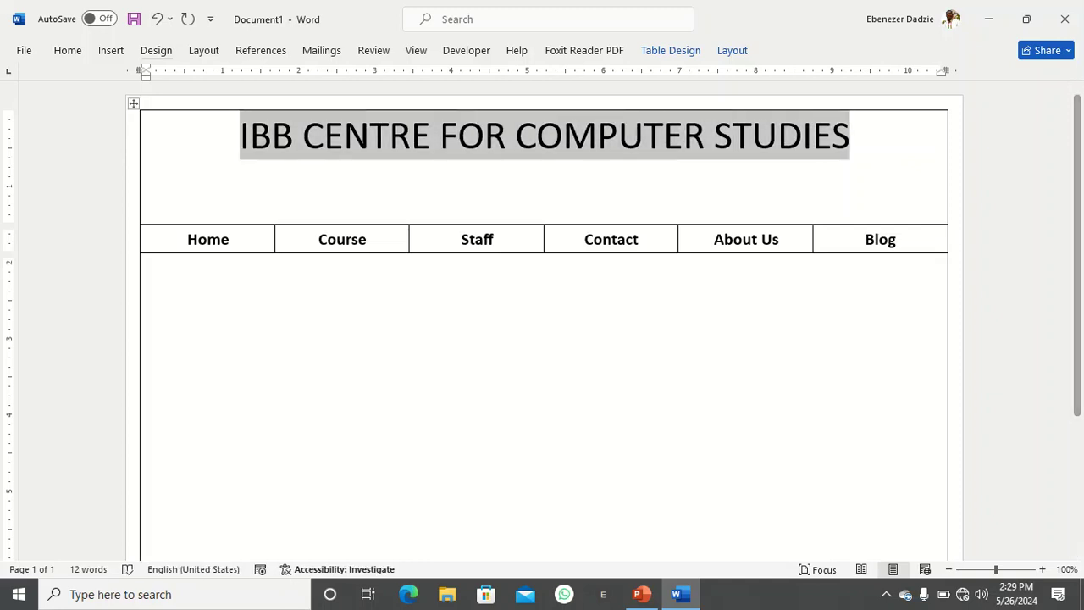
{"action": "left_click", "coordinate": [67, 50]}
{"action": "left_click", "coordinate": [92, 108]}
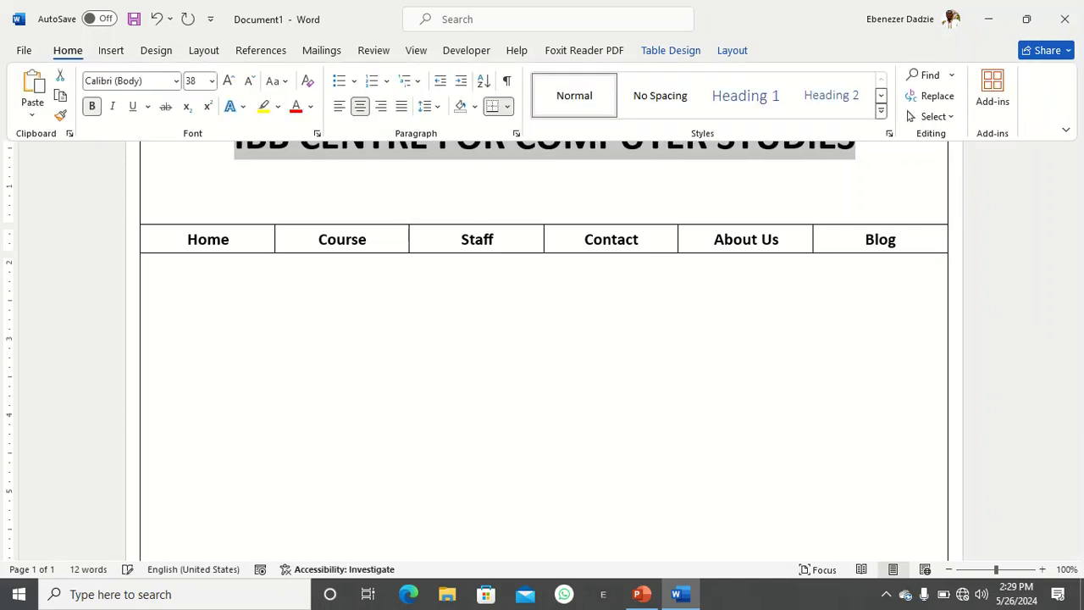
{"action": "left_click", "coordinate": [562, 137]}
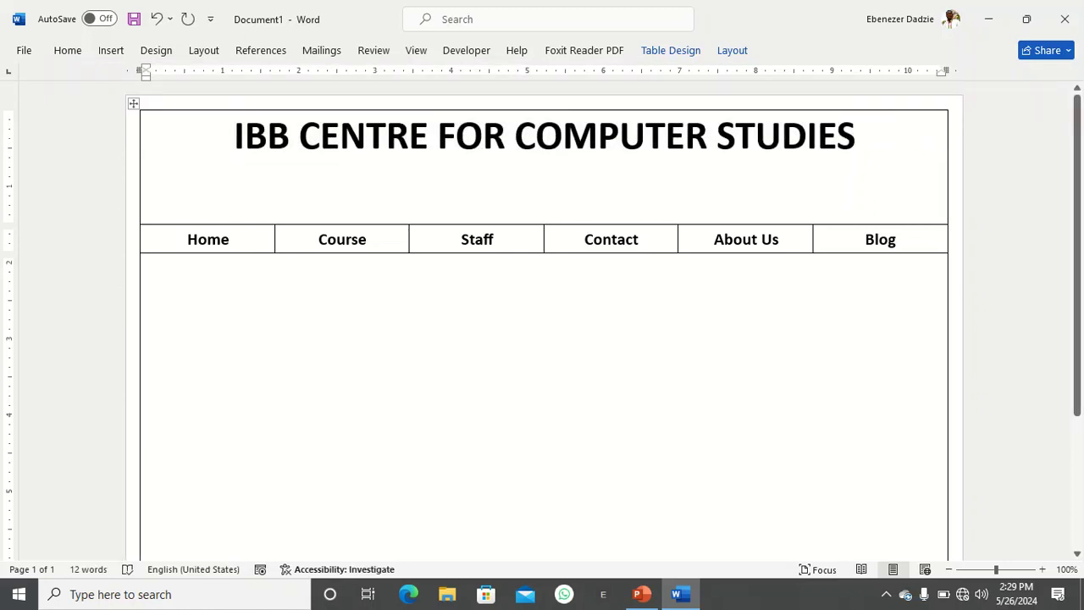
Step: Centre the header title vertically in its cell and delete the empty paragraph beneath it
{"action": "left_click", "coordinate": [856, 136]}
{"action": "left_click", "coordinate": [598, 136]}
{"action": "left_click", "coordinate": [857, 137]}
{"action": "left_click", "coordinate": [544, 185]}
{"action": "left_click", "coordinate": [234, 135]}
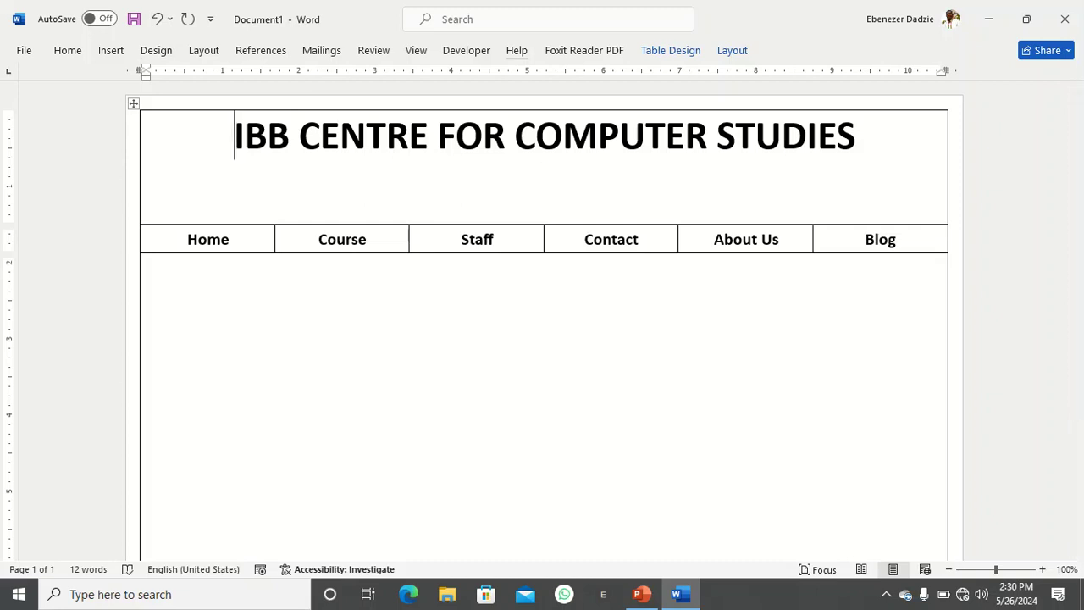
{"action": "left_click", "coordinate": [731, 50]}
{"action": "left_click", "coordinate": [760, 95]}
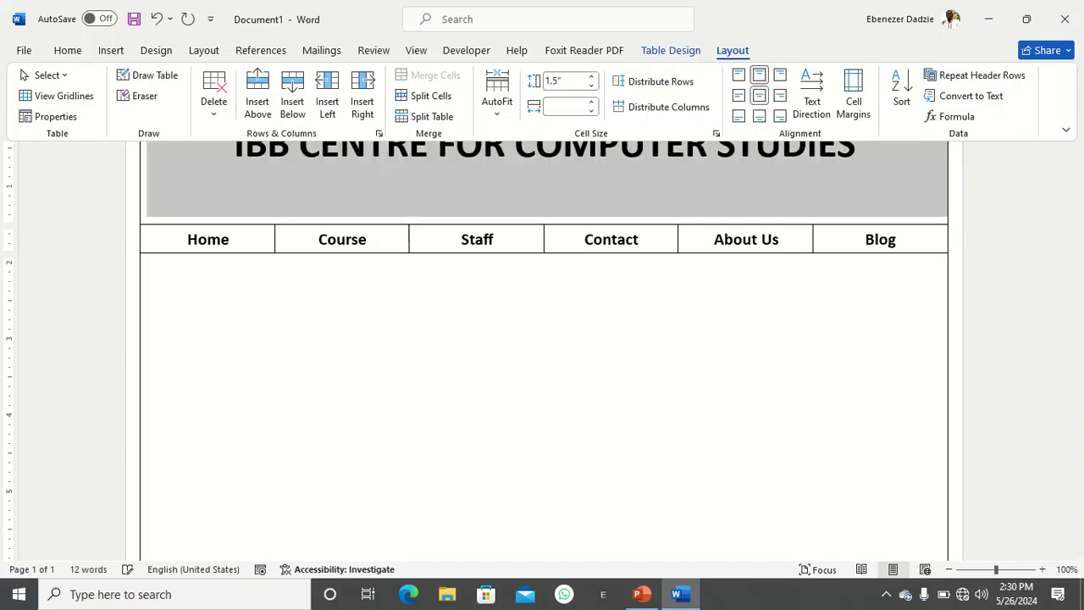
{"action": "left_click", "coordinate": [545, 193]}
{"action": "left_click", "coordinate": [545, 192]}
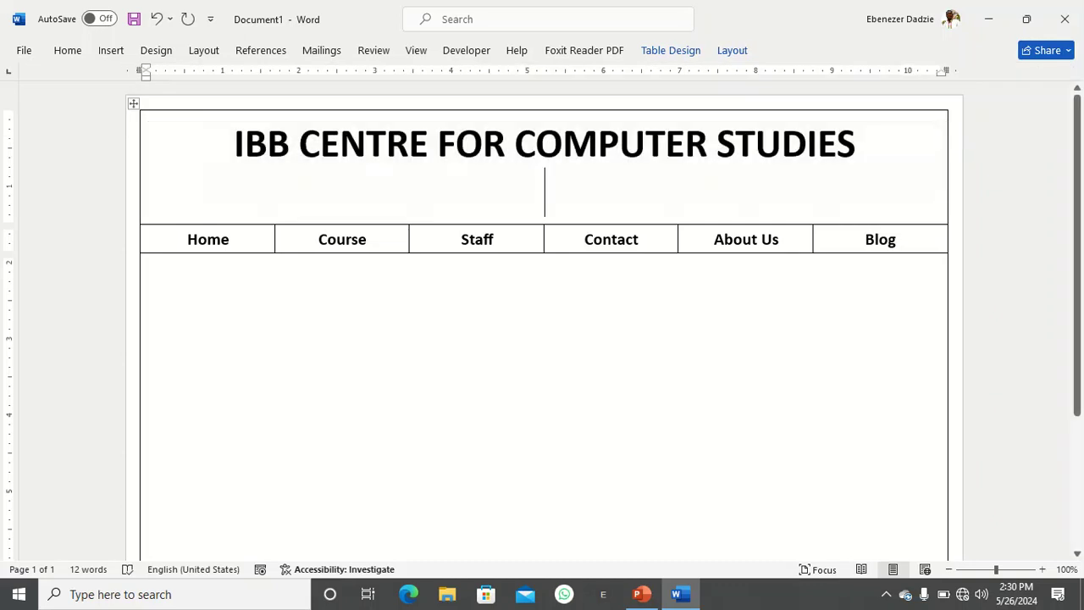
{"action": "key", "text": "BackSpace"}
{"action": "key", "text": "BackSpace"}
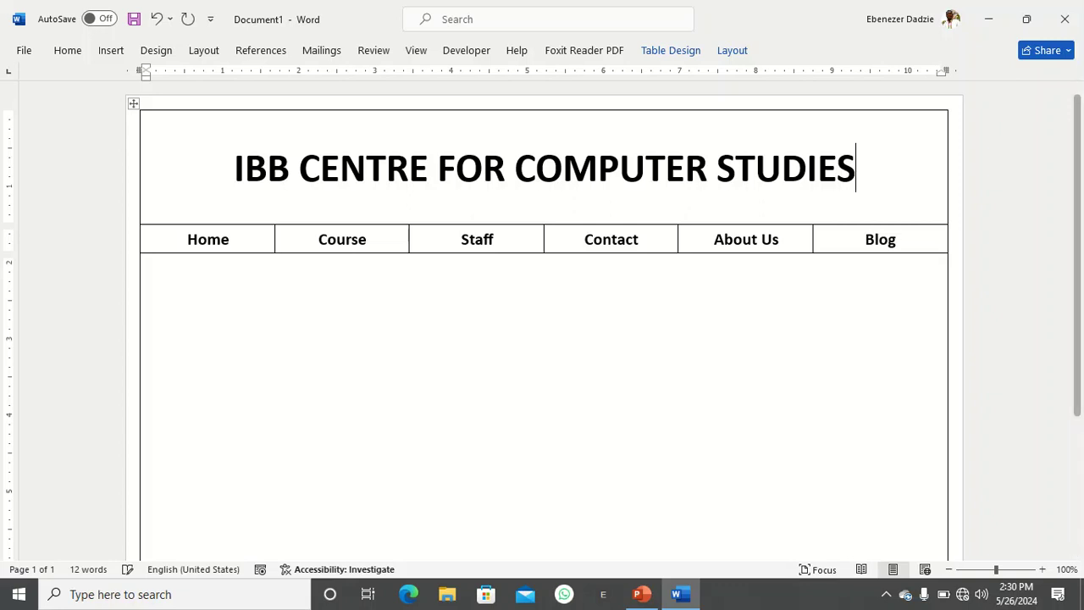
Step: Enter "Copyright 2024 @ IBB CENTRE FOR COMPUTER STUDIES" in the footer cell at the end of the table
{"action": "left_click", "coordinate": [147, 261]}
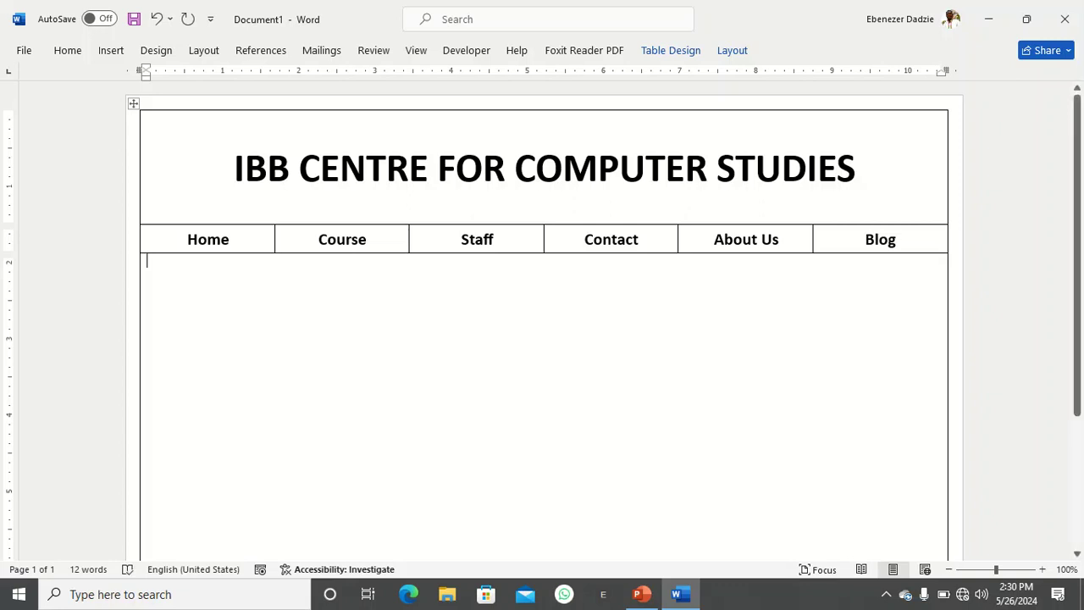
{"action": "scroll", "coordinate": [544, 338], "scroll_direction": "down", "scroll_amount": 4}
{"action": "left_click", "coordinate": [148, 456]}
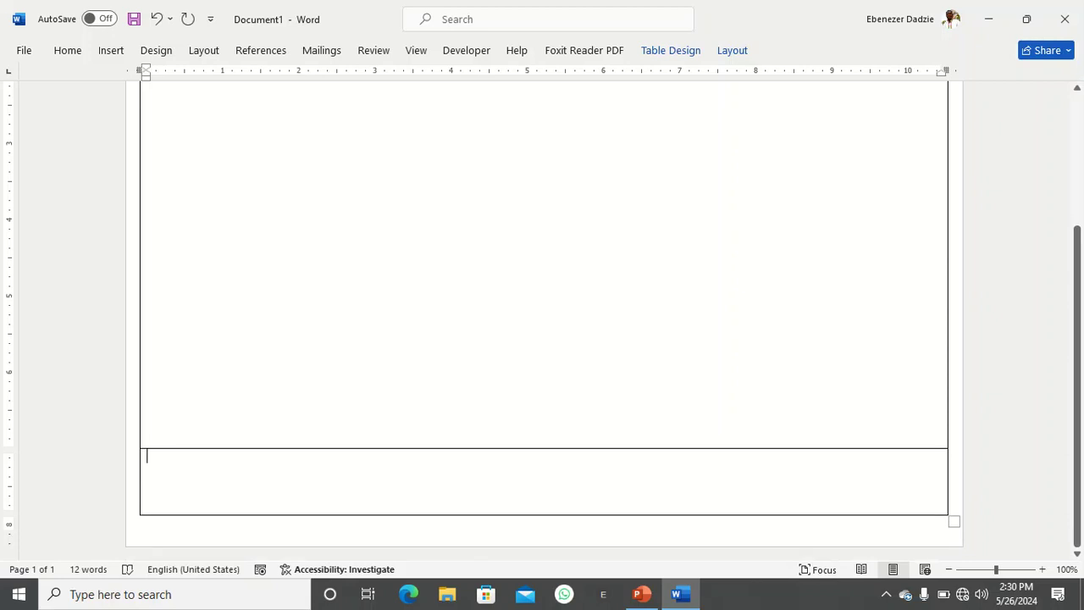
{"action": "type", "text": "co"}
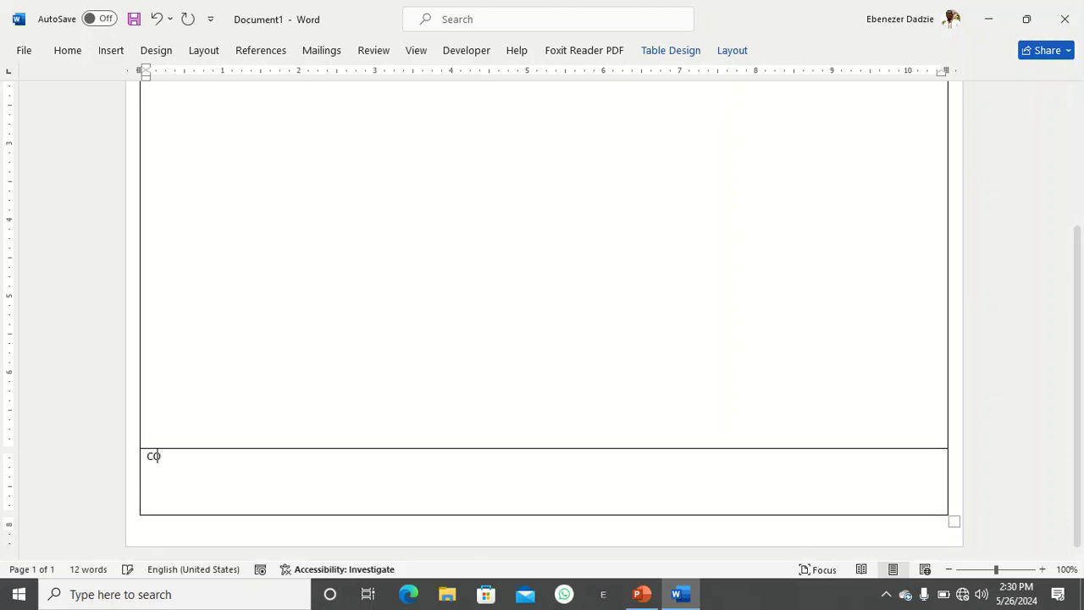
{"action": "key", "text": "BackSpace"}
{"action": "key", "text": "BackSpace"}
{"action": "type", "text": "Copy"}
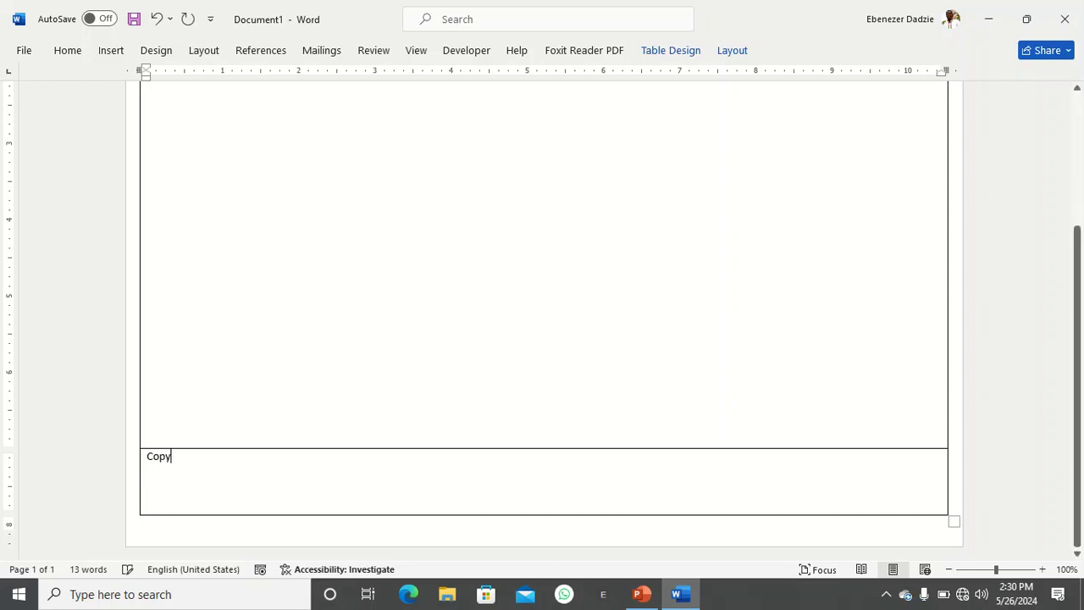
{"action": "type", "text": "right"}
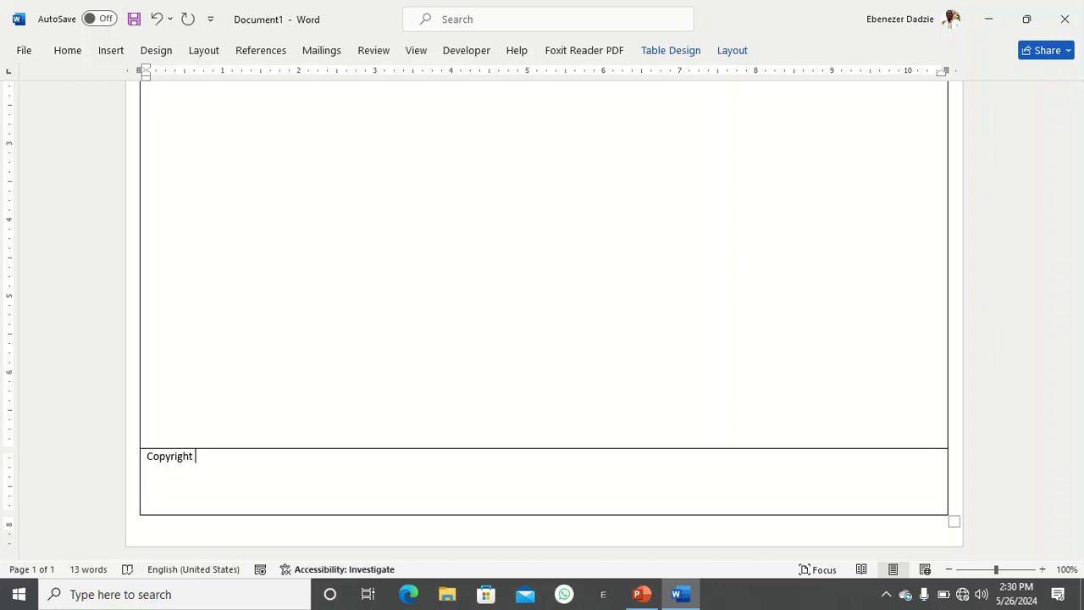
{"action": "type", "text": " 2023"}
{"action": "key", "text": "BackSpace"}
{"action": "type", "text": "4"}
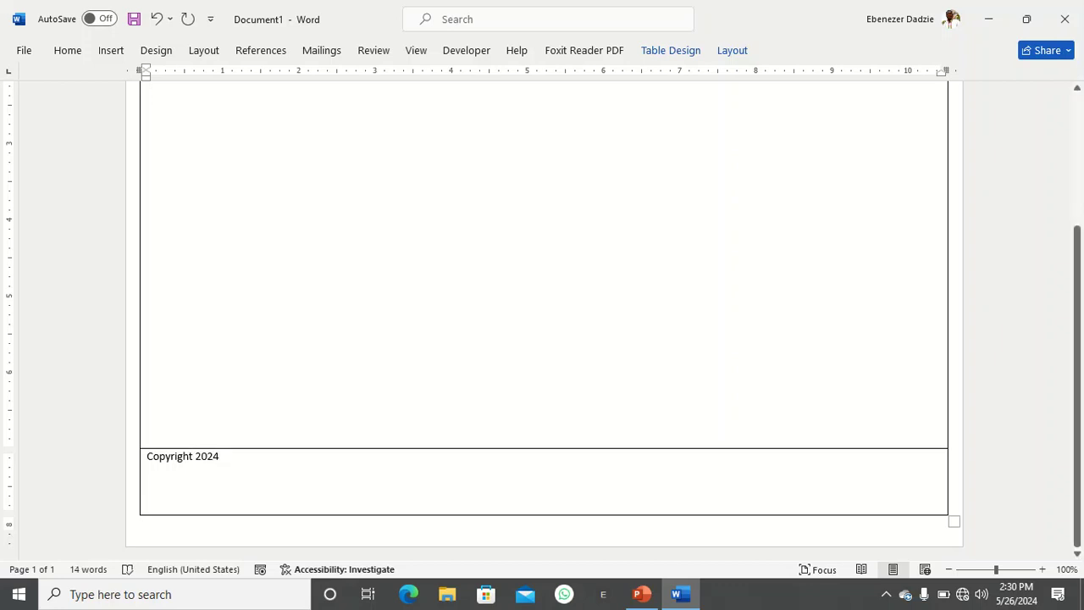
{"action": "type", "text": " @ "}
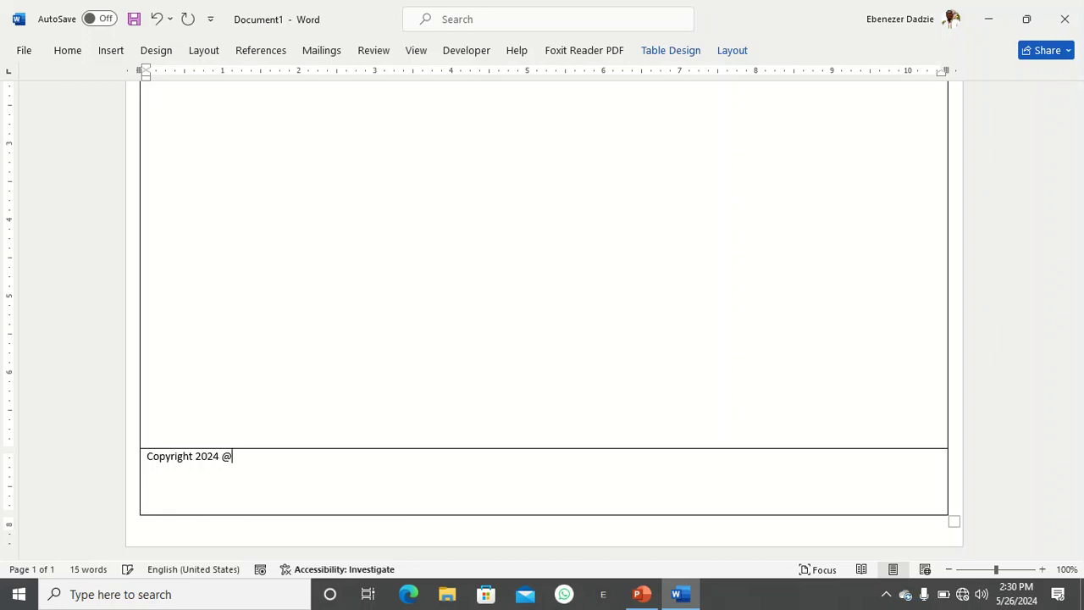
{"action": "type", "text": "IBB CENTRE FOR COMP"}
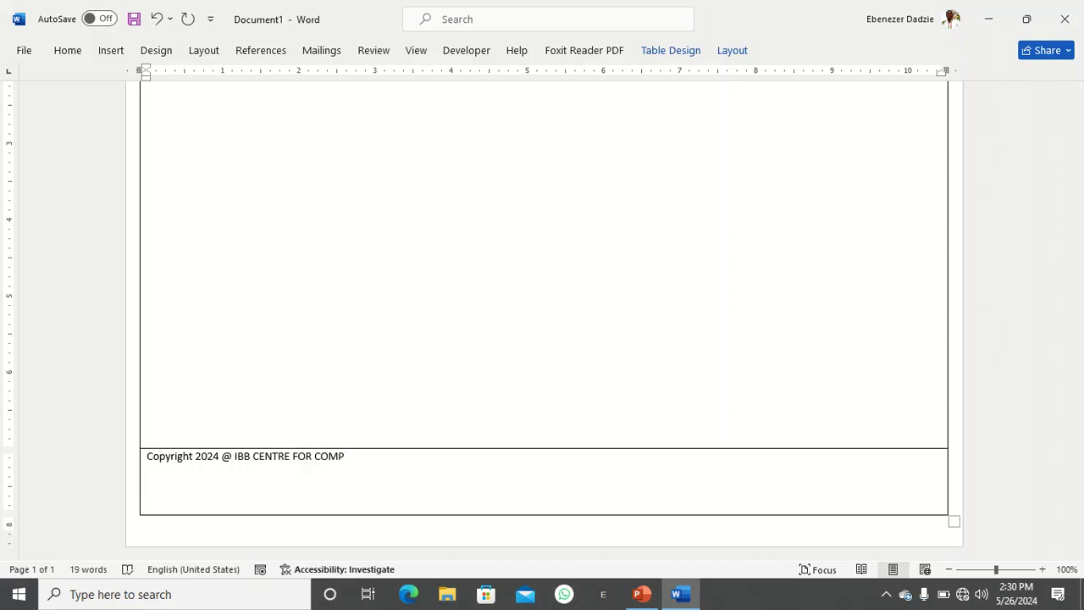
{"action": "type", "text": "UTER STUDIES"}
Step: Insert the © symbol between "Copyright" and "2024" in the footer text
{"action": "left_click", "coordinate": [68, 50]}
{"action": "left_click", "coordinate": [111, 50]}
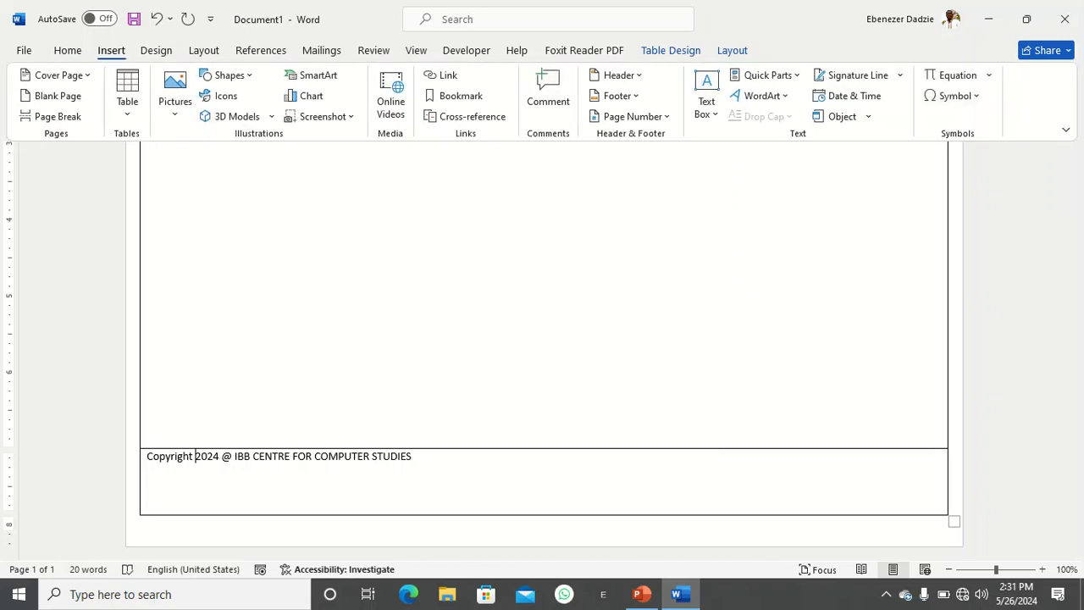
{"action": "left_click", "coordinate": [953, 96]}
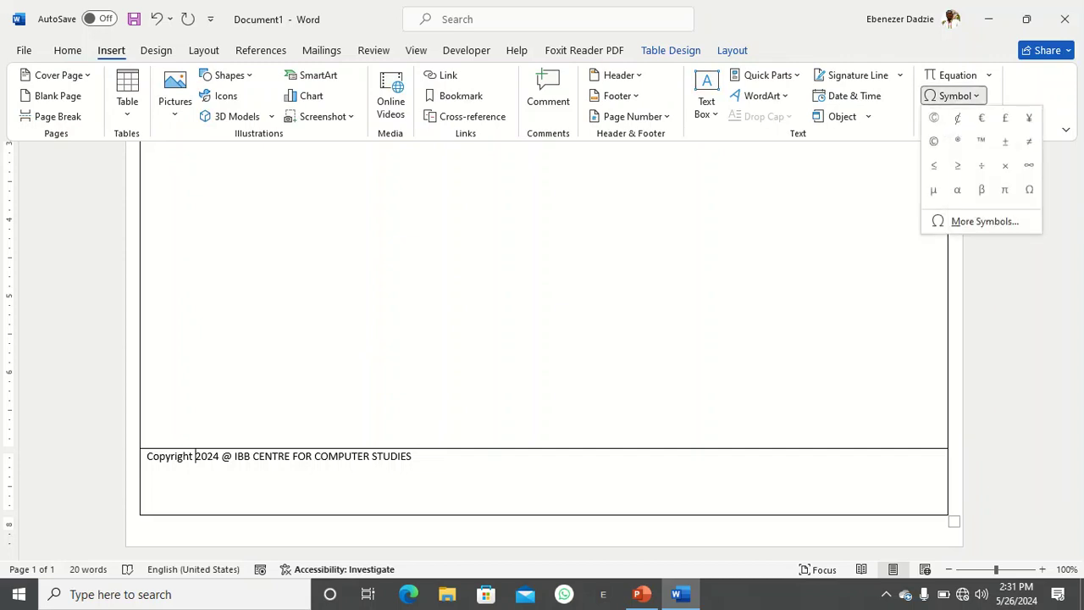
{"action": "left_click", "coordinate": [934, 116]}
{"action": "key", "text": "Return"}
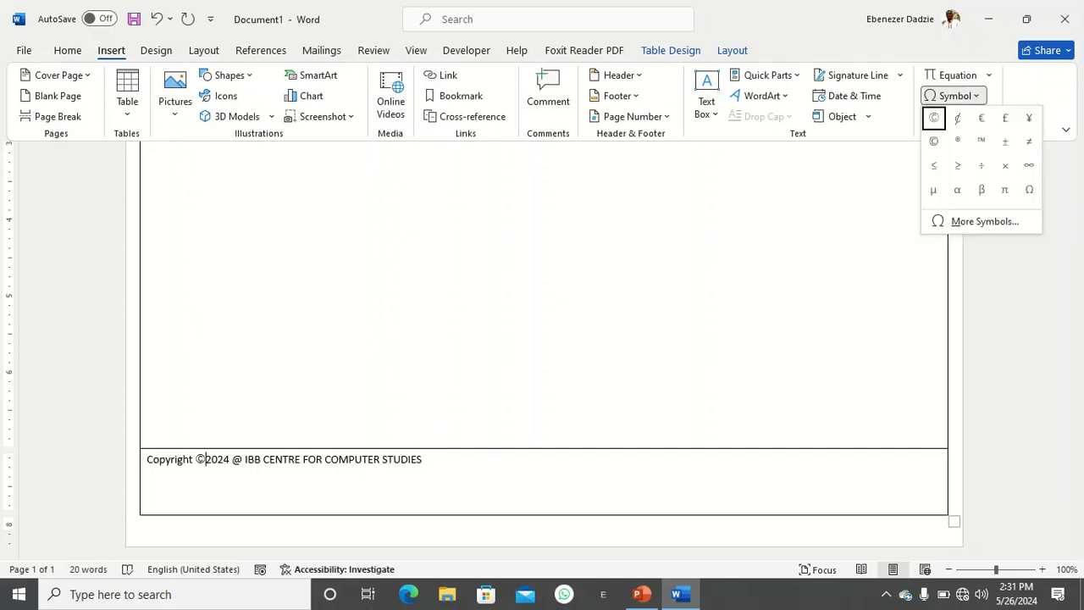
{"action": "key", "text": "Escape"}
{"action": "key", "text": "Escape"}
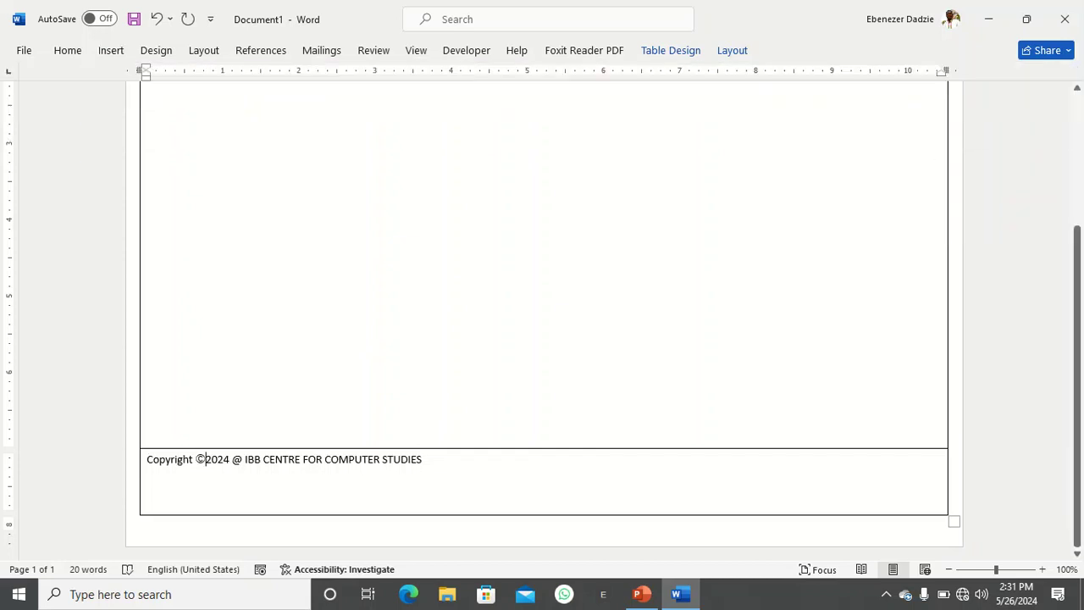
Step: Add a space after the © symbol and replace the @ sign in the footer text with a hyphen
{"action": "key", "text": "Right"}
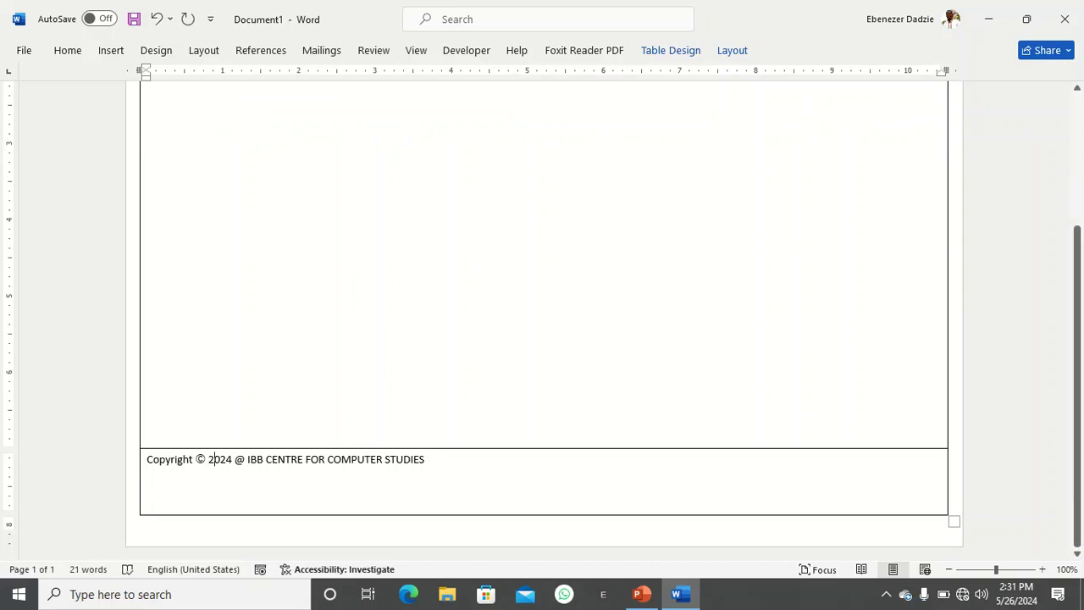
{"action": "key", "text": "BackSpace"}
{"action": "type", "text": "-"}
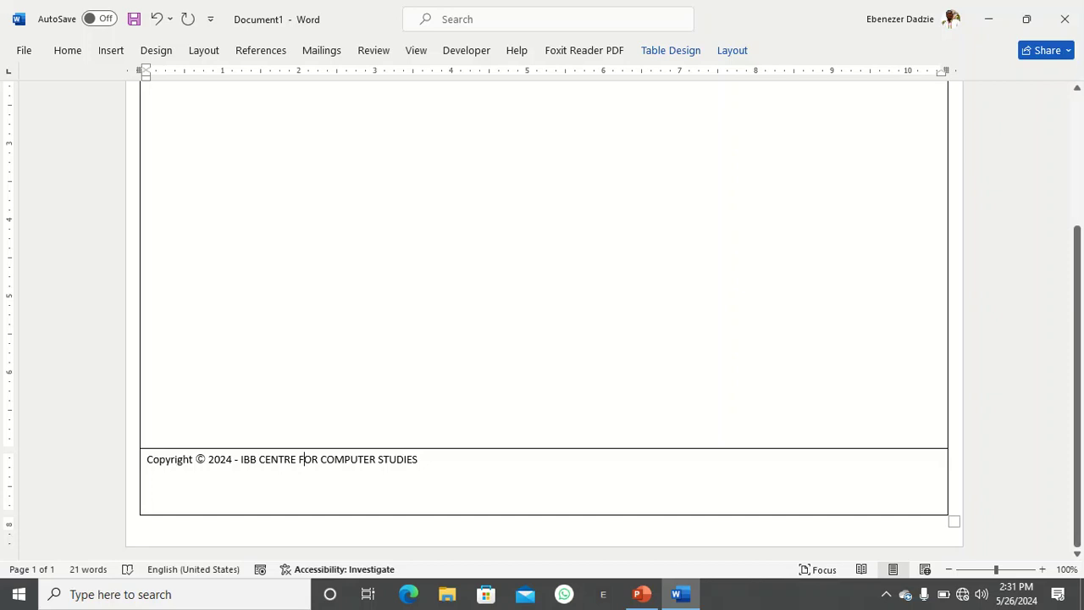
Step: Centre the copyright line horizontally in the footer cell
{"action": "left_click_drag", "start_coordinate": [419, 459], "coordinate": [147, 460]}
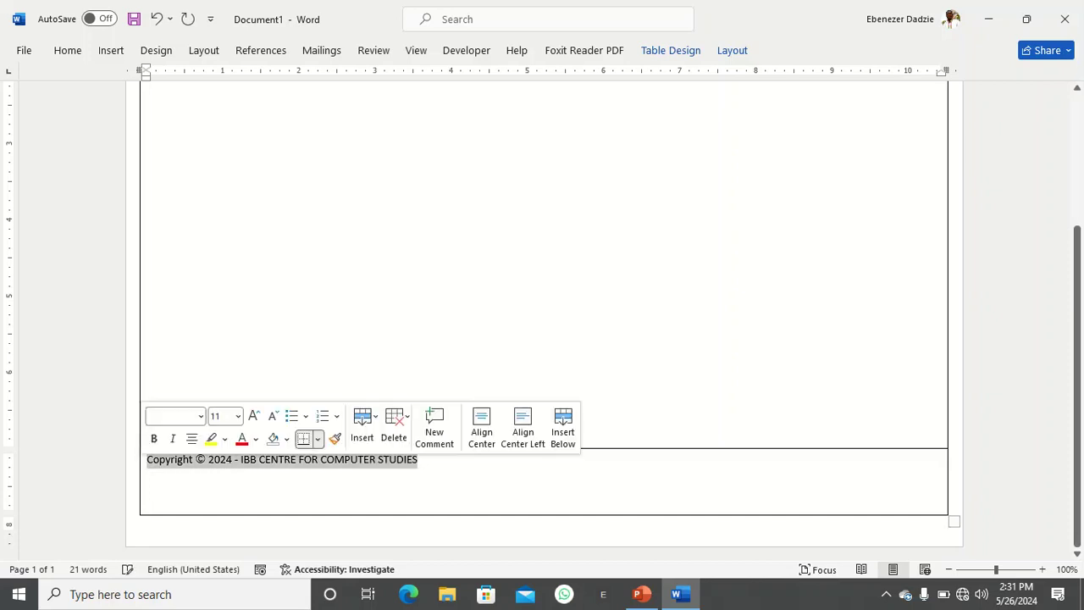
{"action": "left_click", "coordinate": [732, 50]}
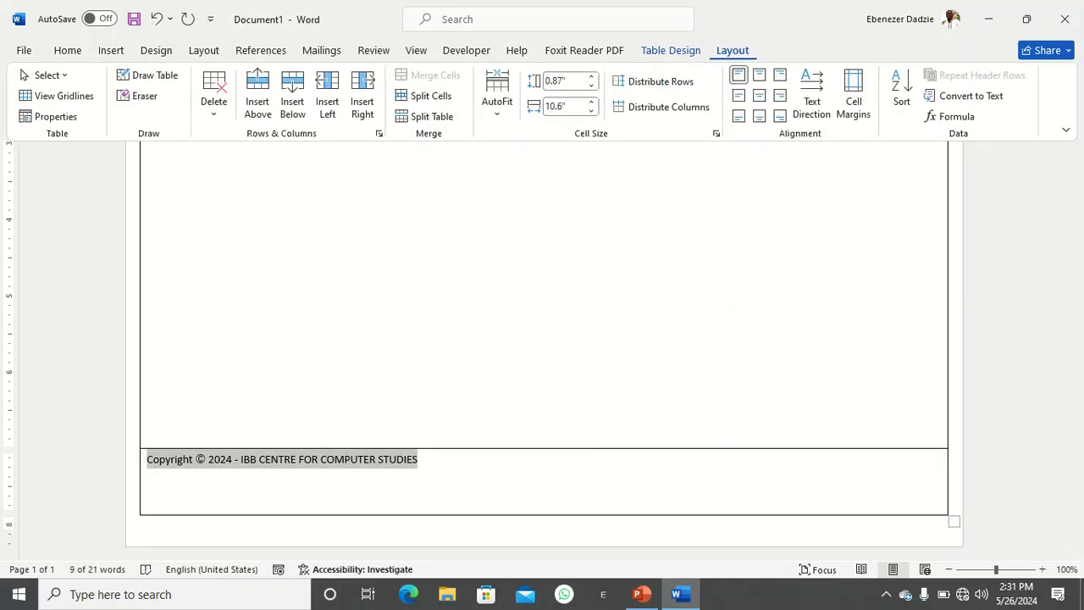
{"action": "key", "text": "ctrl+e"}
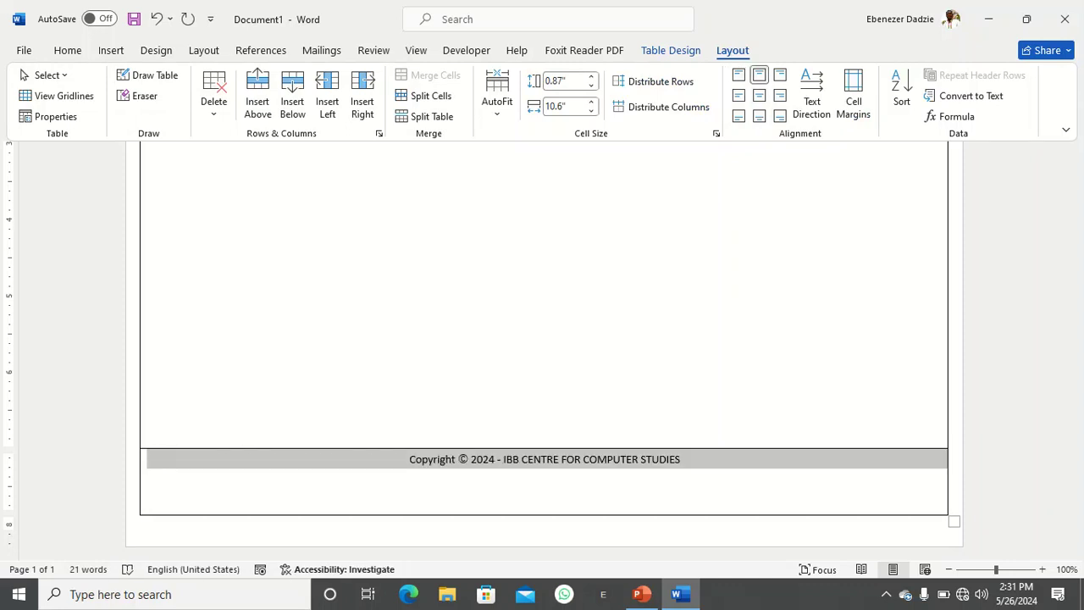
{"action": "key", "text": "Escape"}
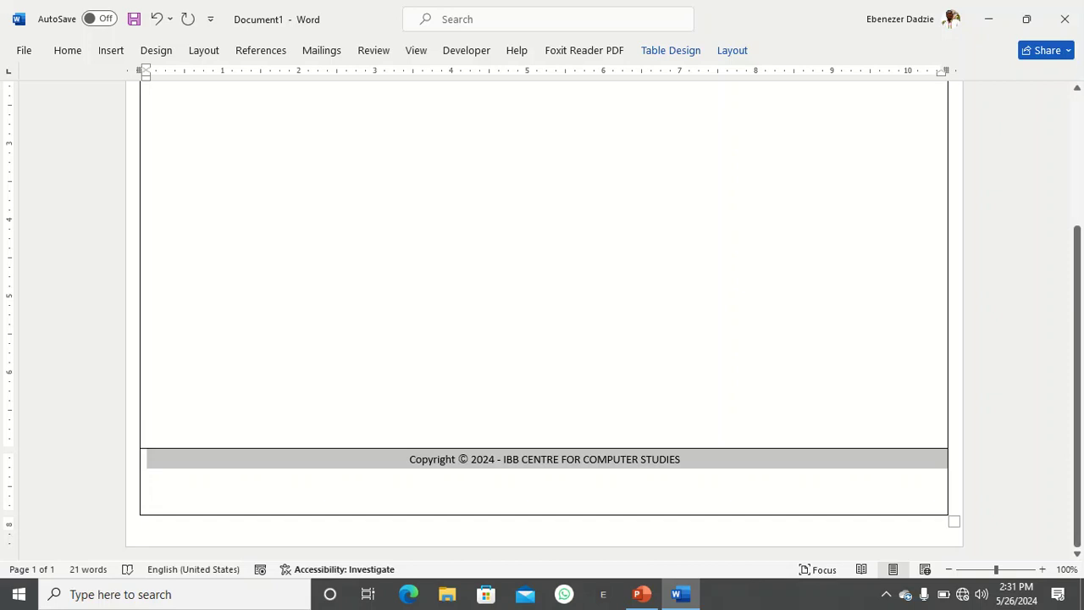
Step: Start a link line beneath the copyright line in the footer cell with "HOME |"
{"action": "scroll", "coordinate": [542, 322], "scroll_direction": "up", "scroll_amount": 5}
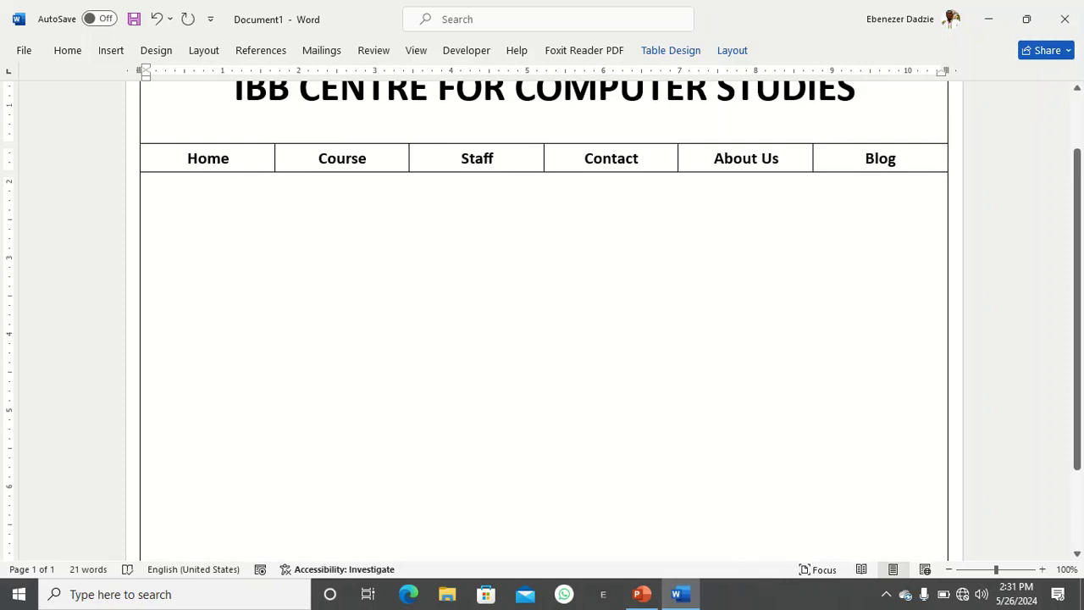
{"action": "scroll", "coordinate": [542, 322], "scroll_direction": "down", "scroll_amount": 3}
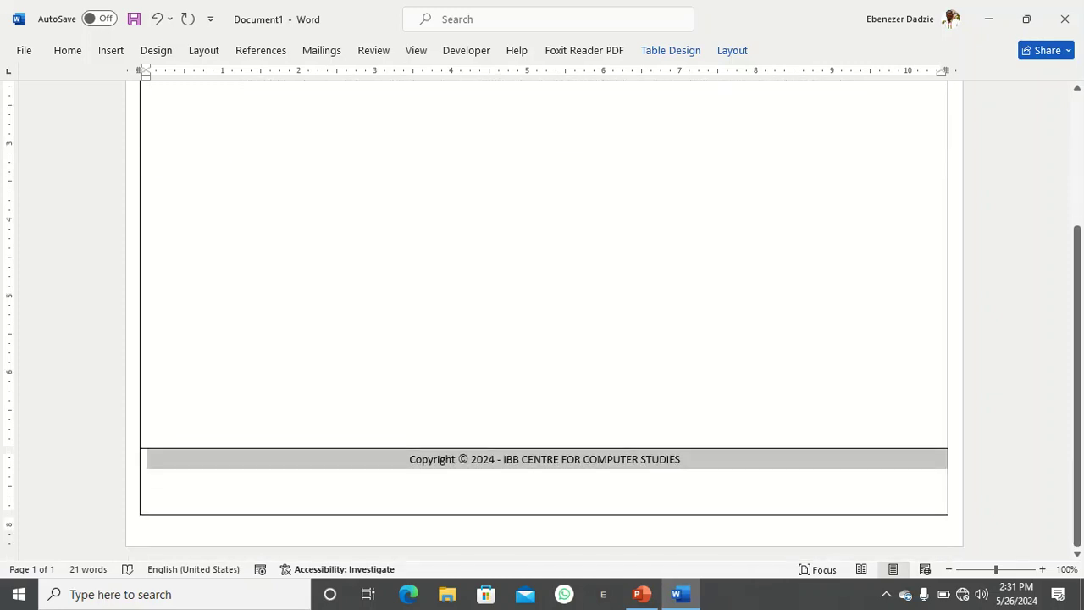
{"action": "left_click", "coordinate": [681, 460]}
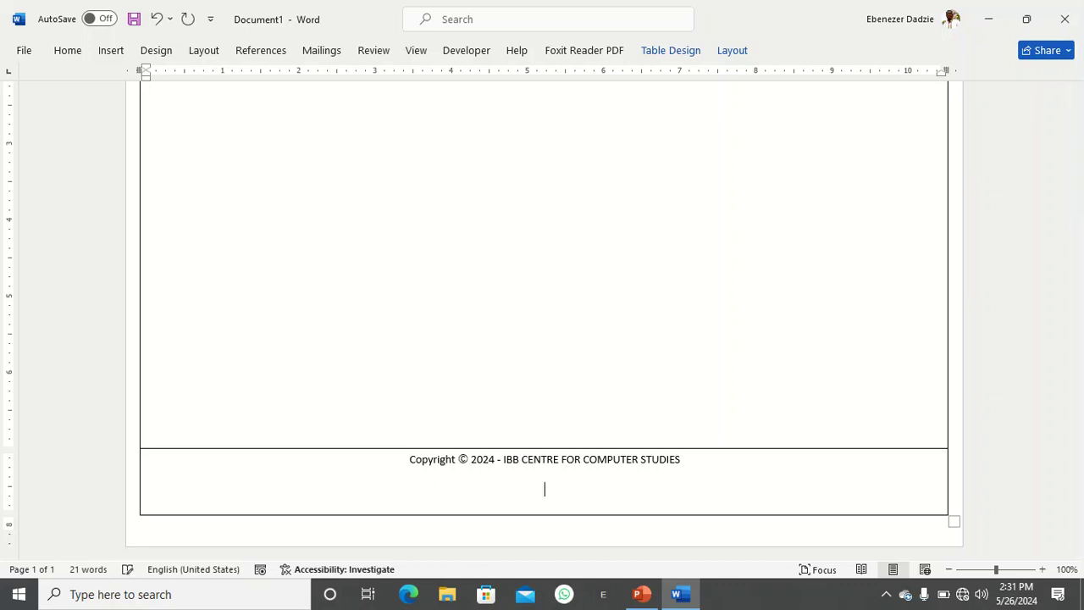
{"action": "type", "text": "hO"}
{"action": "key", "text": "BackSpace"}
{"action": "key", "text": "BackSpace"}
{"action": "type", "text": "HOME |"}
{"action": "scroll", "coordinate": [544, 314], "scroll_direction": "up", "scroll_amount": 5}
{"action": "scroll", "coordinate": [544, 313], "scroll_direction": "down", "scroll_amount": 5}
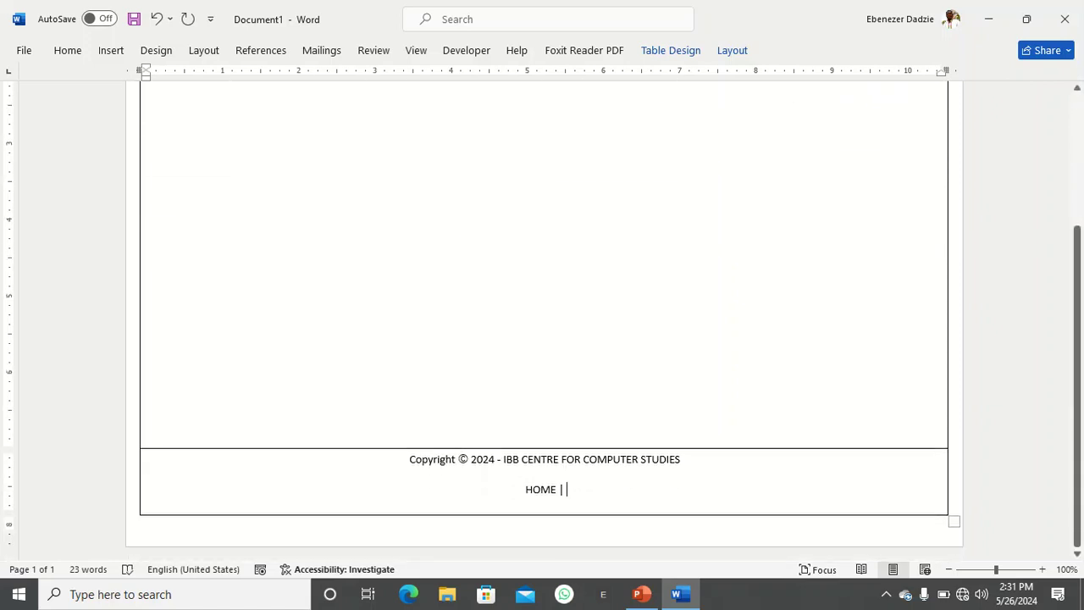
Step: Extend the footer link line after "HOME |" with "COURSES | STAFF |", with COURSES fully capitalised
{"action": "type", "text": "cOURSES"}
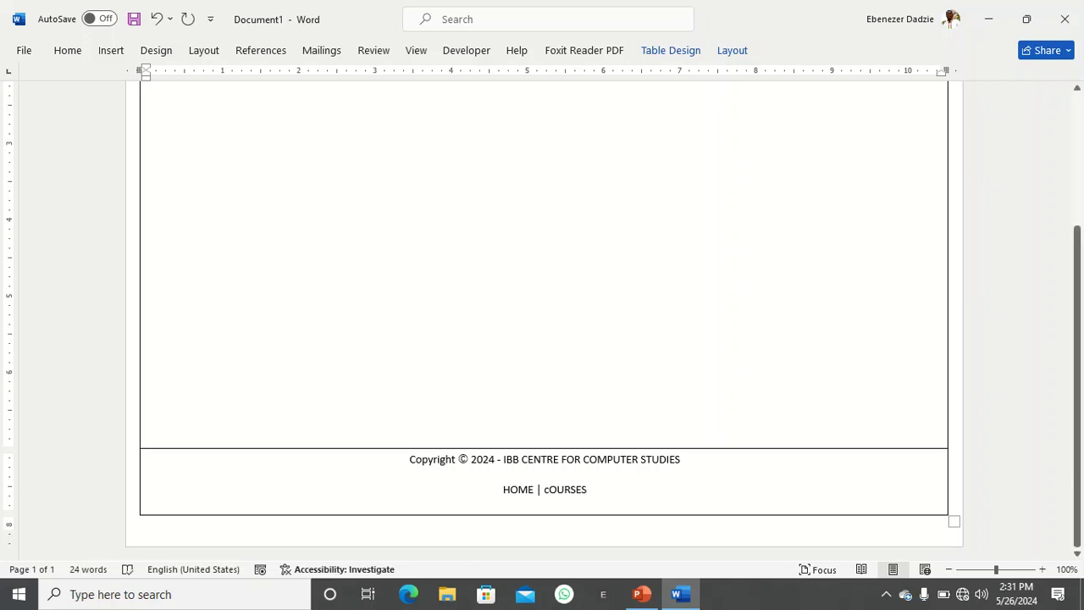
{"action": "left_click", "coordinate": [581, 490]}
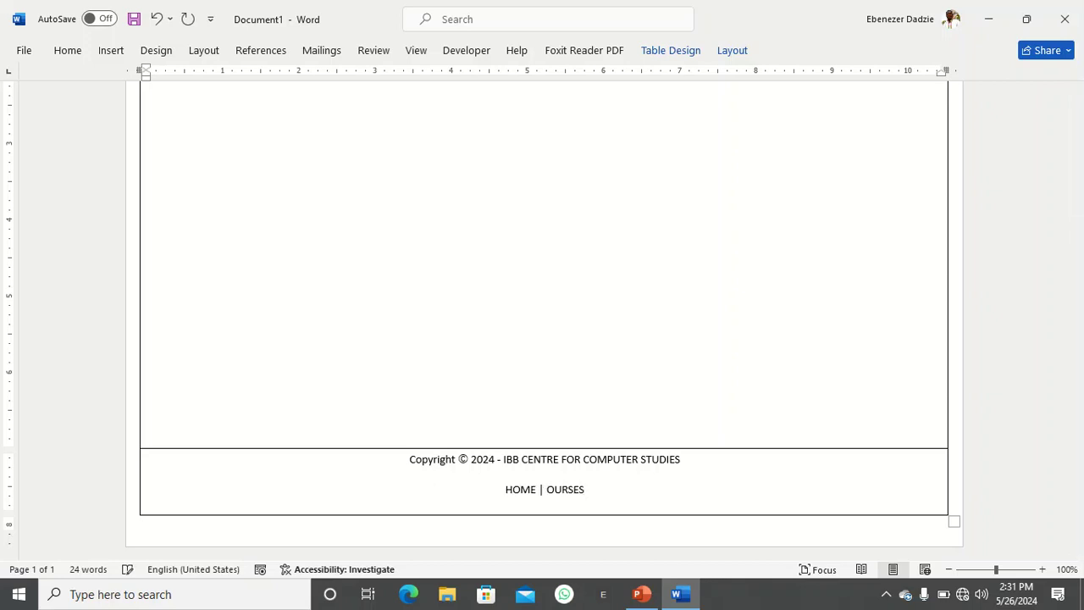
{"action": "key", "text": "BackSpace"}
{"action": "type", "text": "C"}
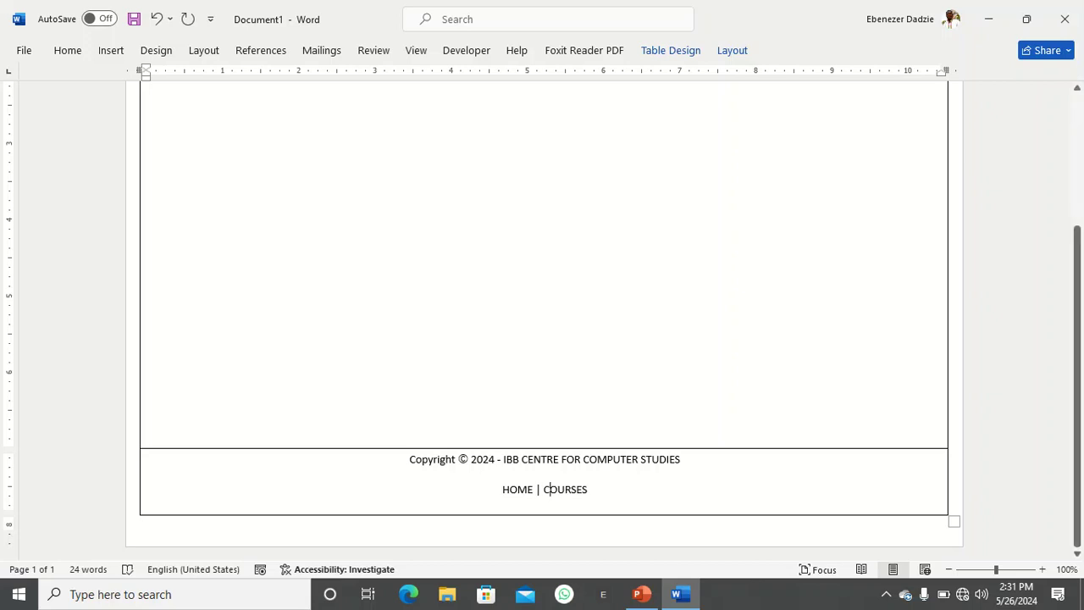
{"action": "type", "text": " |"}
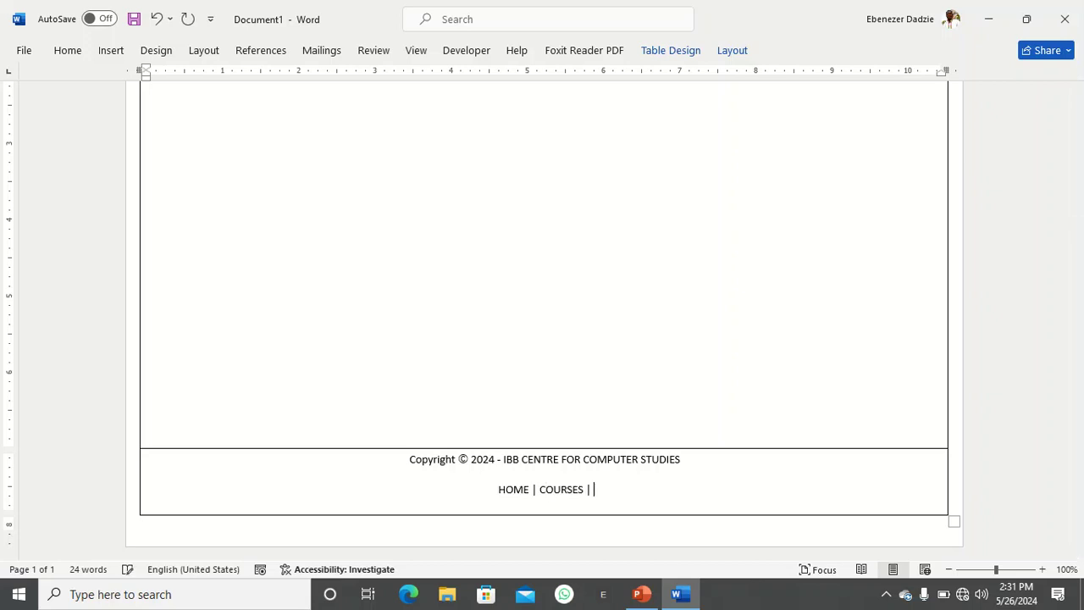
{"action": "scroll", "coordinate": [542, 297], "scroll_direction": "up", "scroll_amount": 5}
{"action": "scroll", "coordinate": [542, 296], "scroll_direction": "down", "scroll_amount": 5}
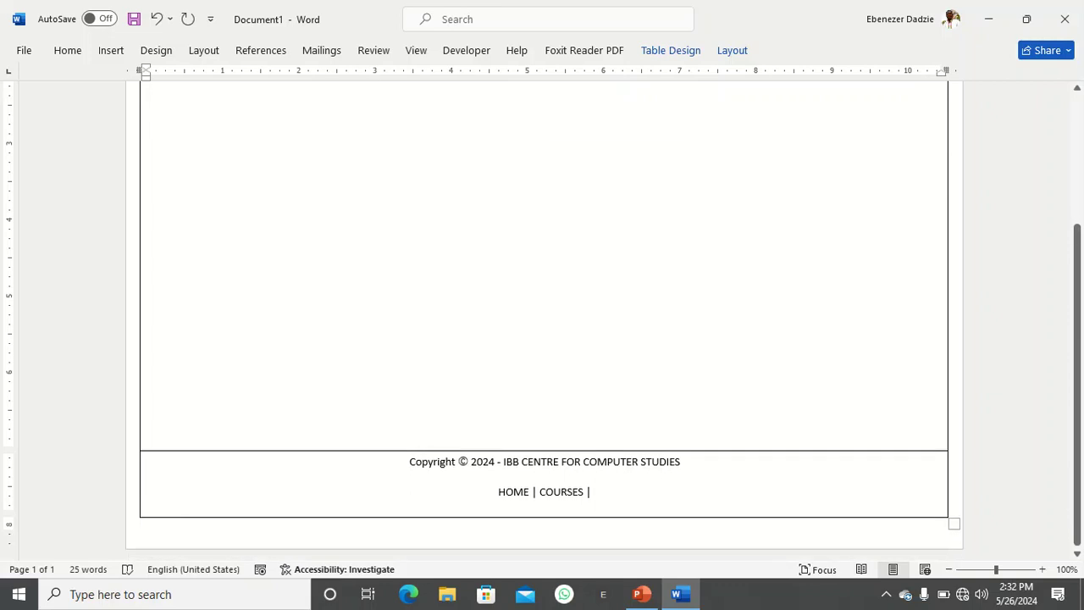
{"action": "type", "text": "STAFF |"}
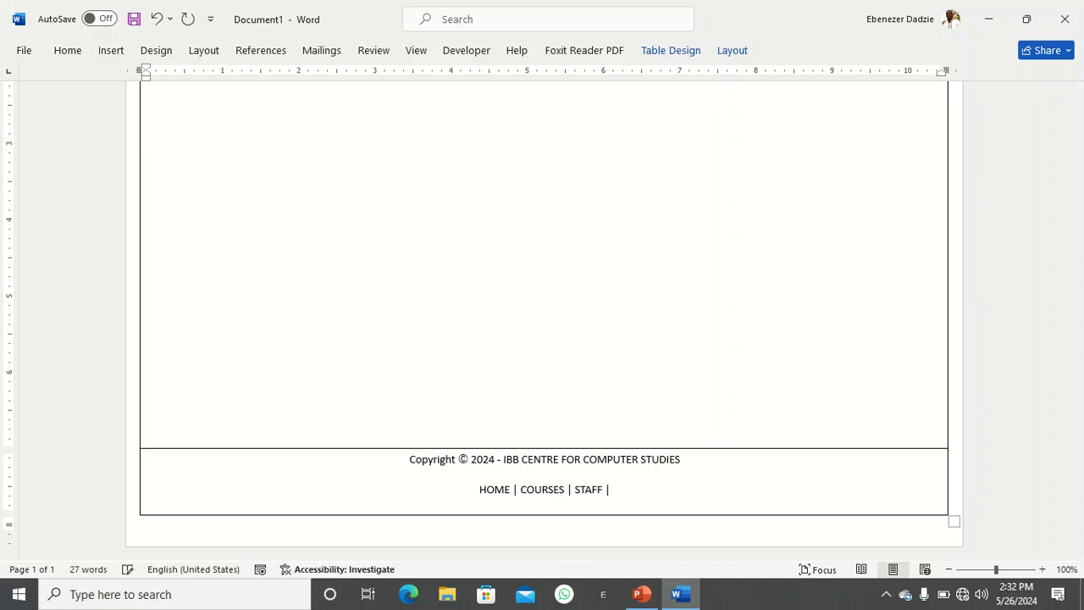
Step: Complete the footer link line after "STAFF |" with "CONTACT | ABOUT US | BLOG"
{"action": "scroll", "coordinate": [543, 320], "scroll_direction": "up", "scroll_amount": 1}
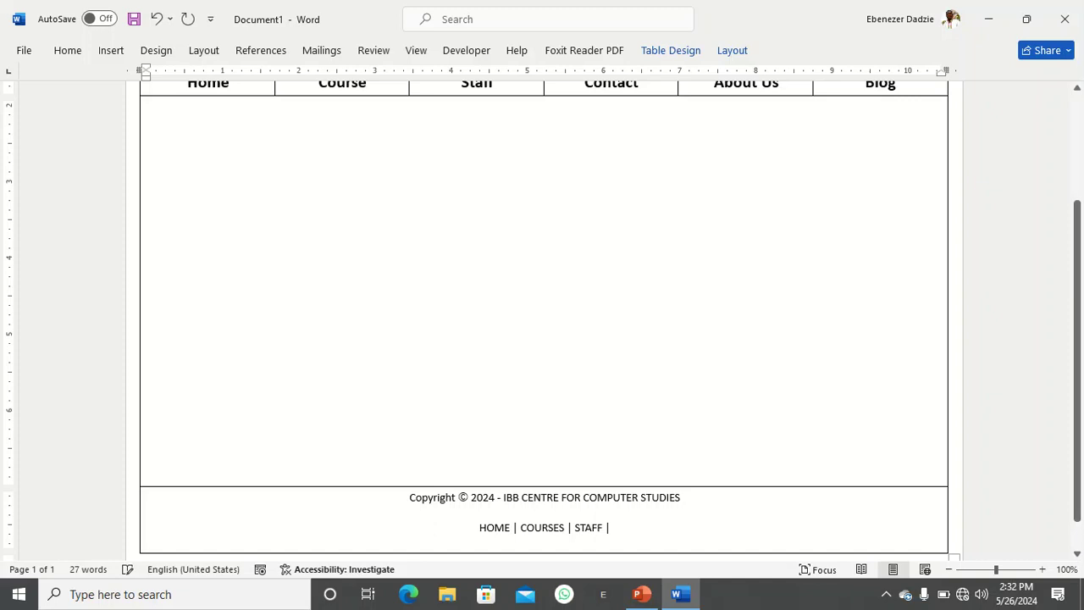
{"action": "type", "text": "CON"}
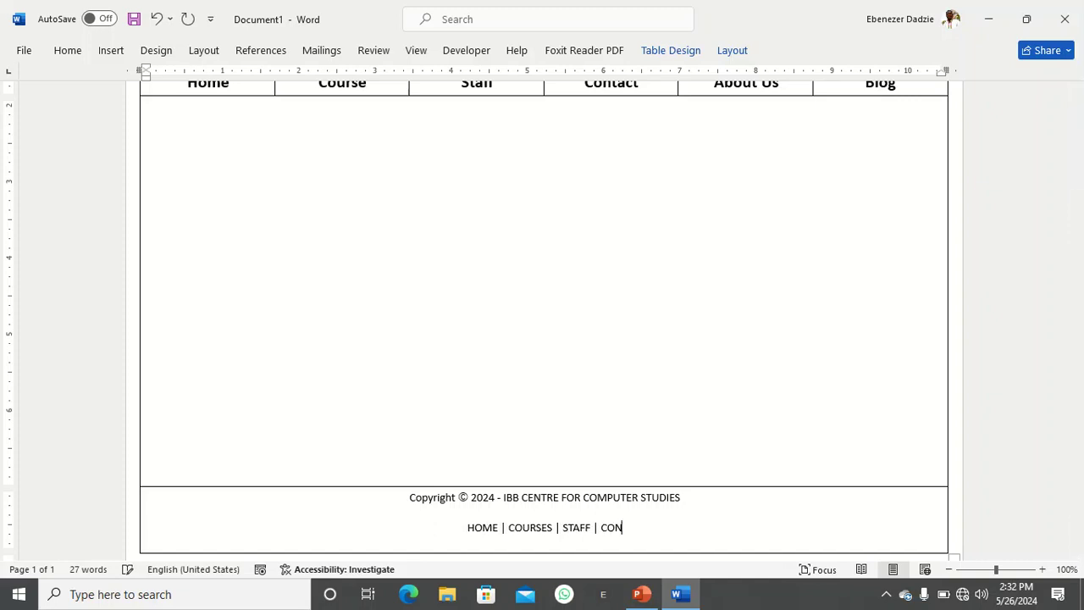
{"action": "type", "text": "TACT"}
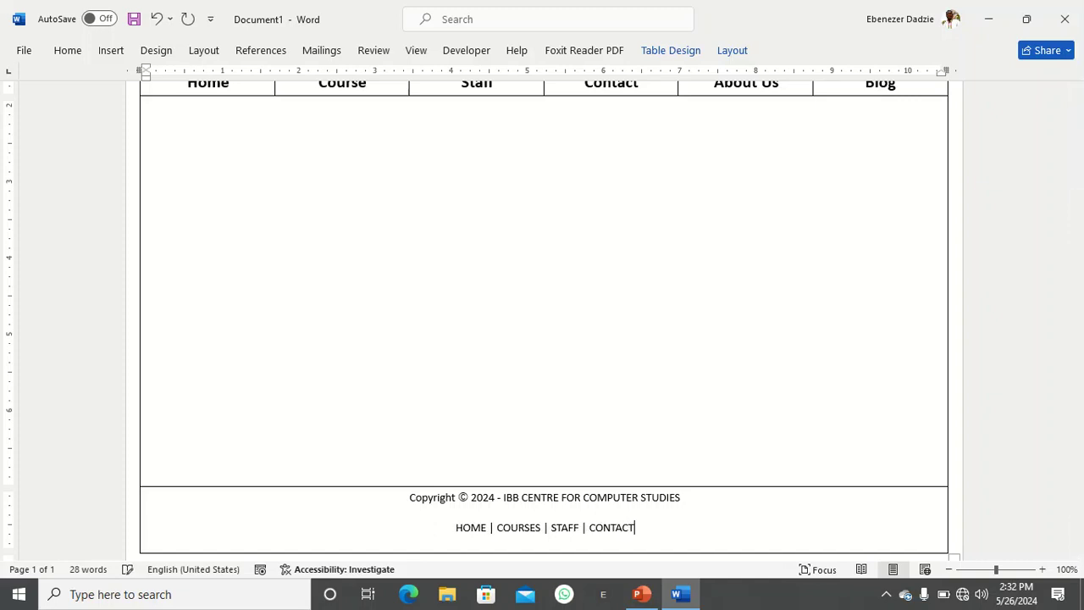
{"action": "type", "text": " | "}
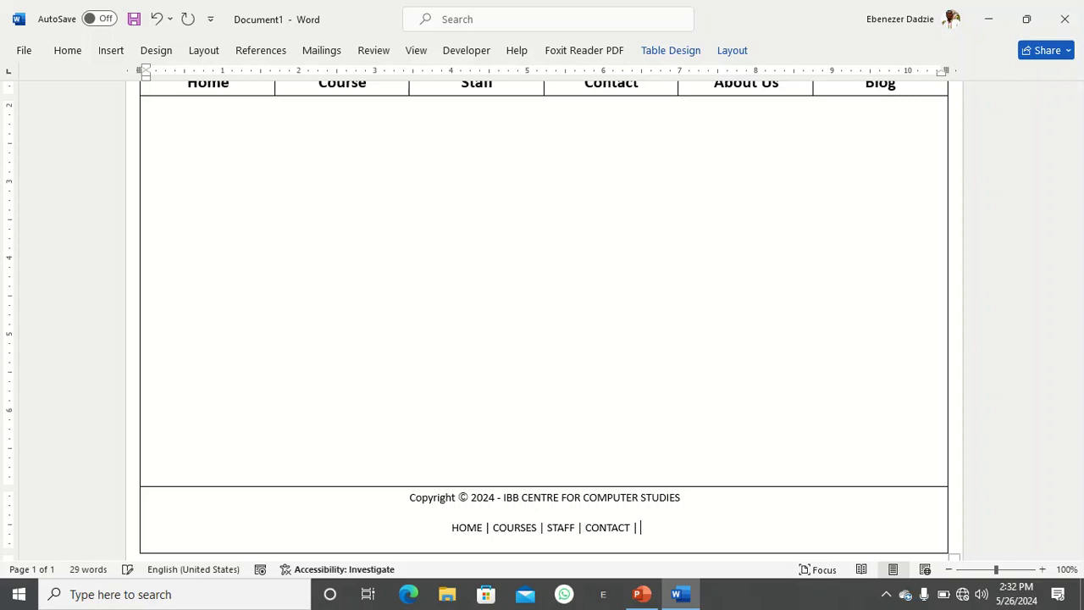
{"action": "type", "text": "AB"}
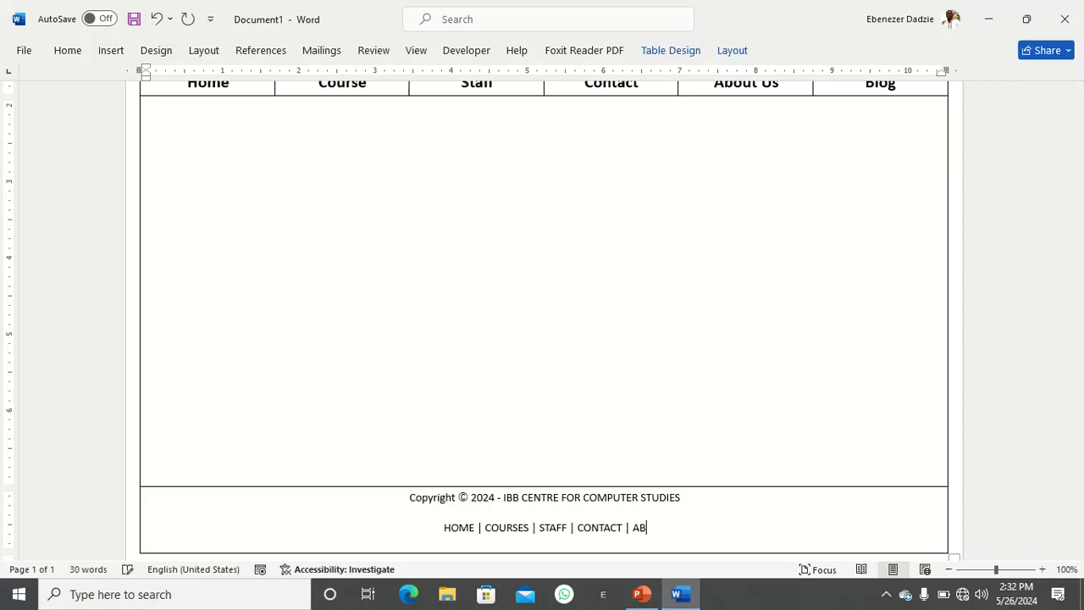
{"action": "type", "text": "OUT"}
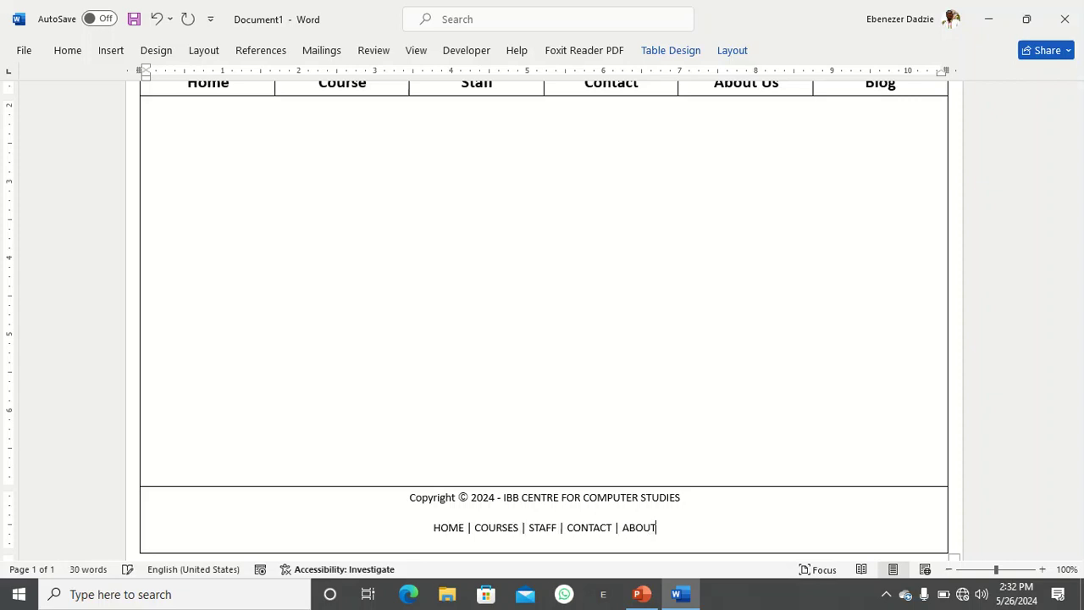
{"action": "type", "text": " US"}
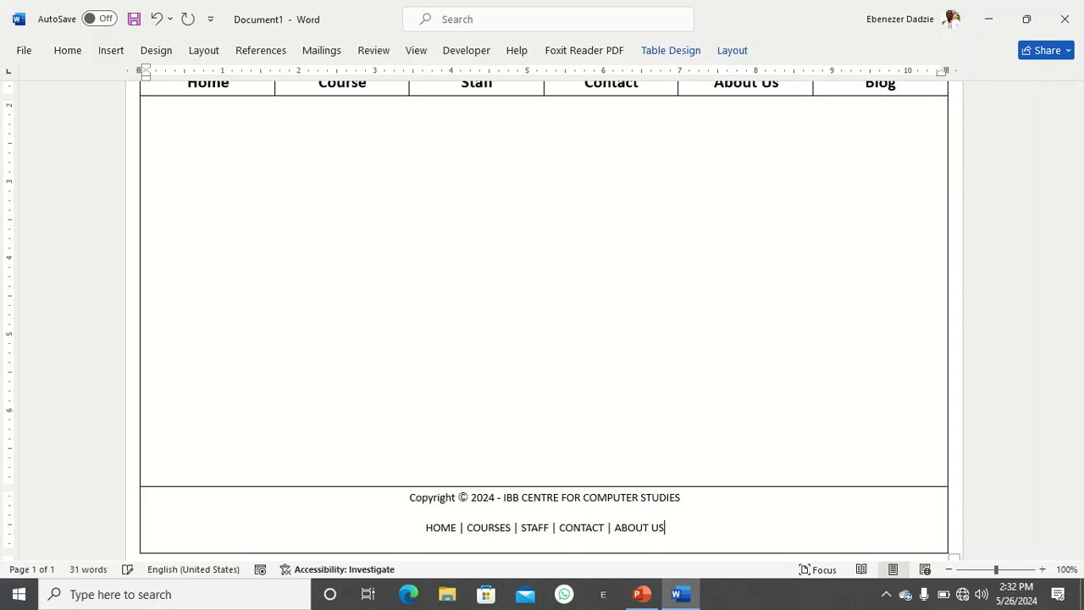
{"action": "type", "text": " | BLOG"}
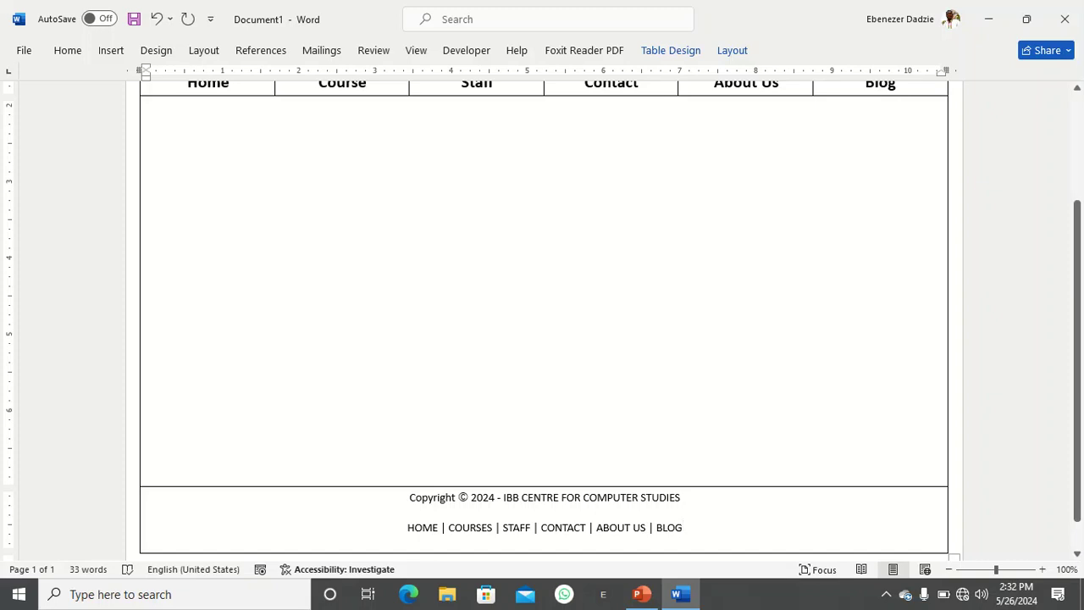
{"action": "left_click", "coordinate": [147, 103]}
{"action": "scroll", "coordinate": [544, 320], "scroll_direction": "up", "scroll_amount": 3}
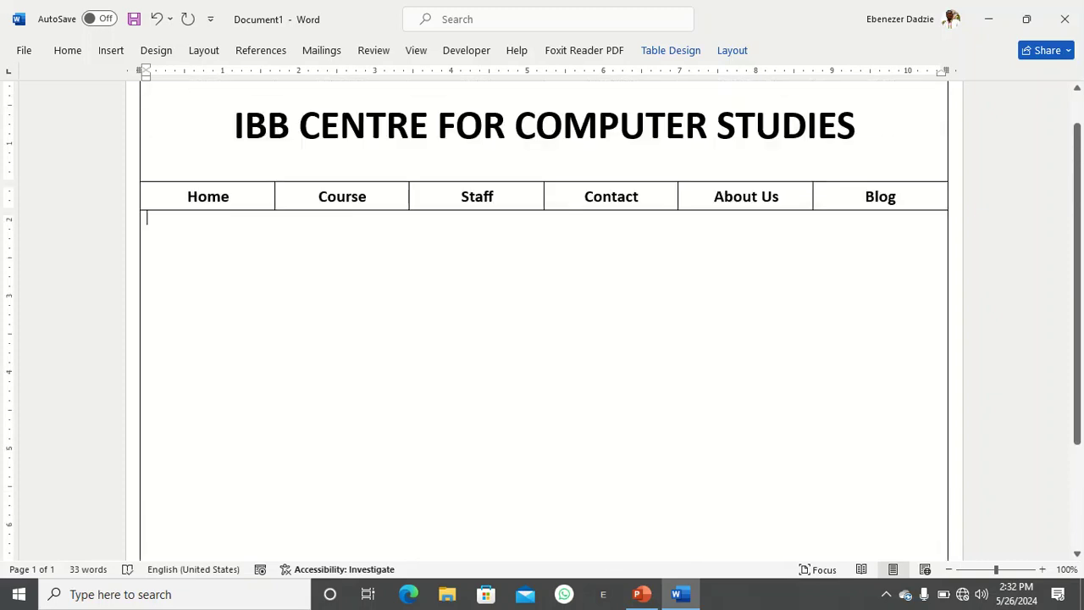
{"action": "scroll", "coordinate": [544, 320], "scroll_direction": "down", "scroll_amount": 3}
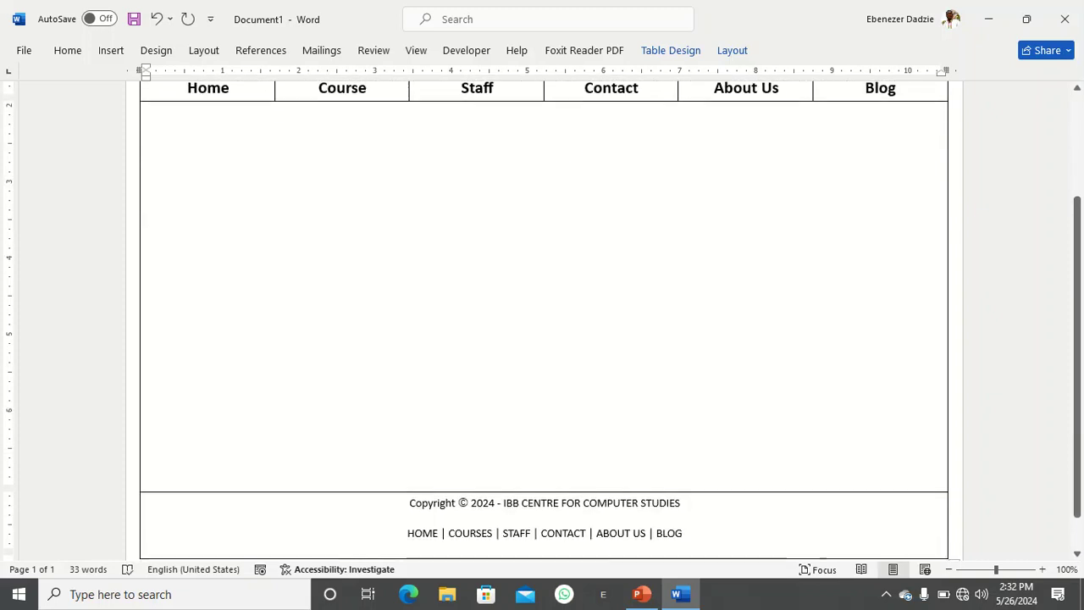
{"action": "scroll", "coordinate": [543, 320], "scroll_direction": "up", "scroll_amount": 4}
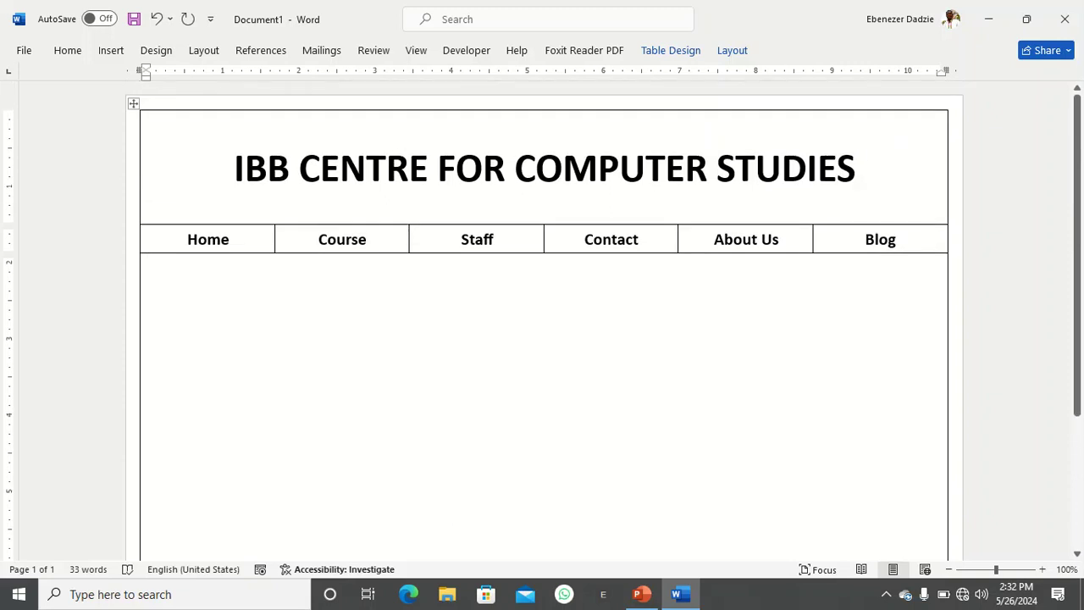
{"action": "scroll", "coordinate": [543, 320], "scroll_direction": "down", "scroll_amount": 5}
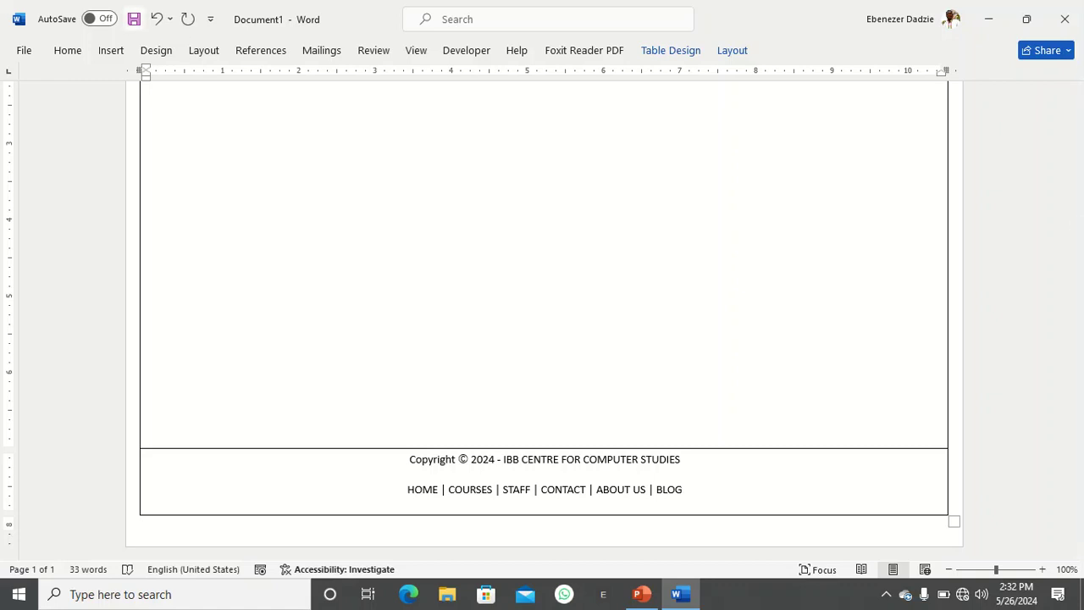
Step: Create a folder named IBB on the desktop and place it beneath the Power BI Desktop shortcut
{"action": "key", "text": "ctrl+s"}
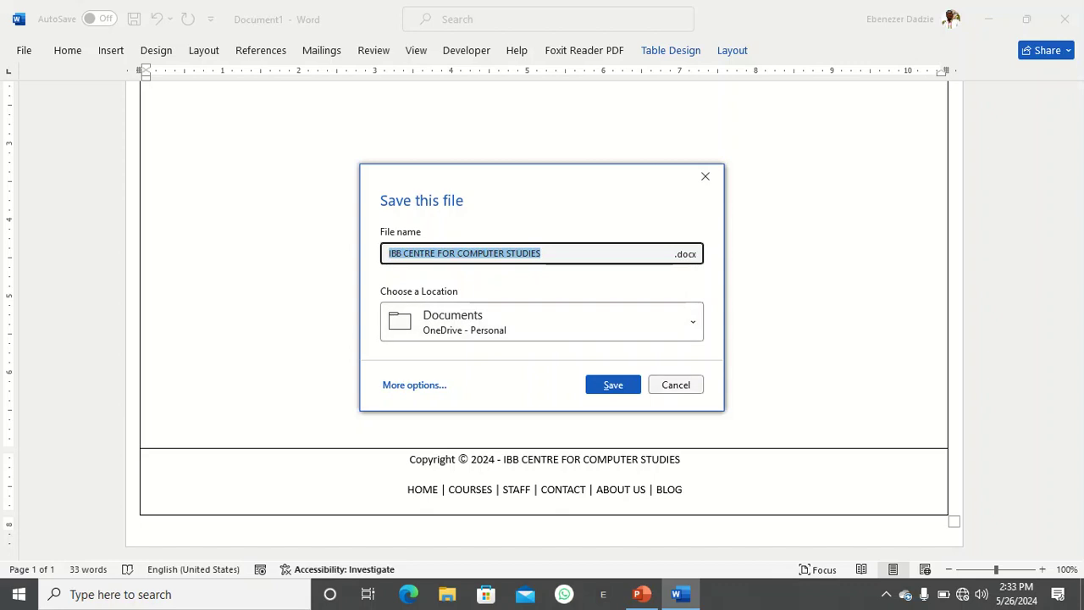
{"action": "left_click", "coordinate": [704, 176]}
{"action": "left_click", "coordinate": [989, 19]}
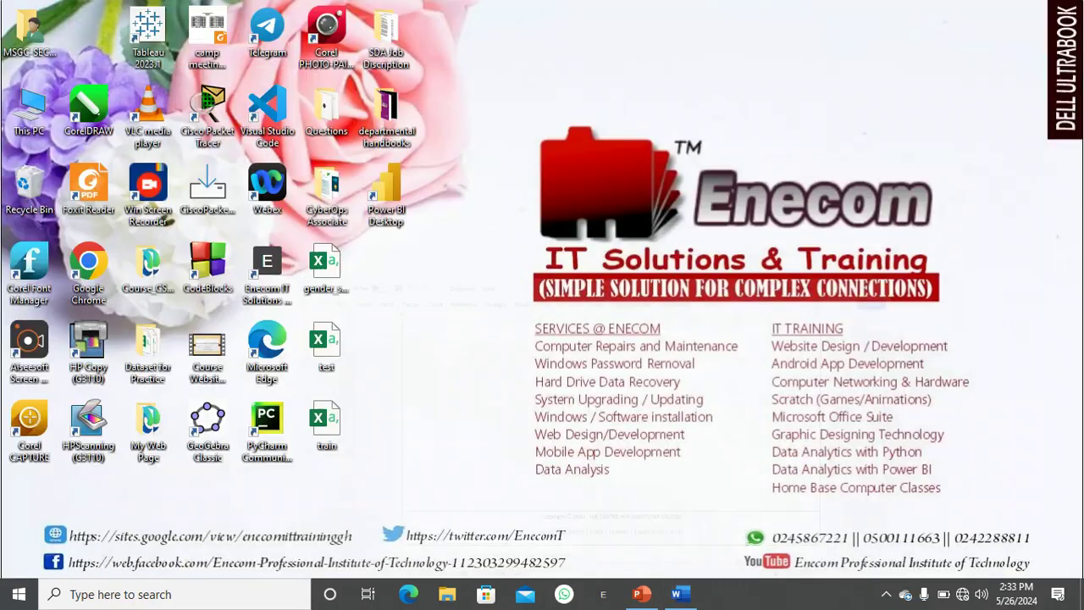
{"action": "right_click", "coordinate": [534, 270]}
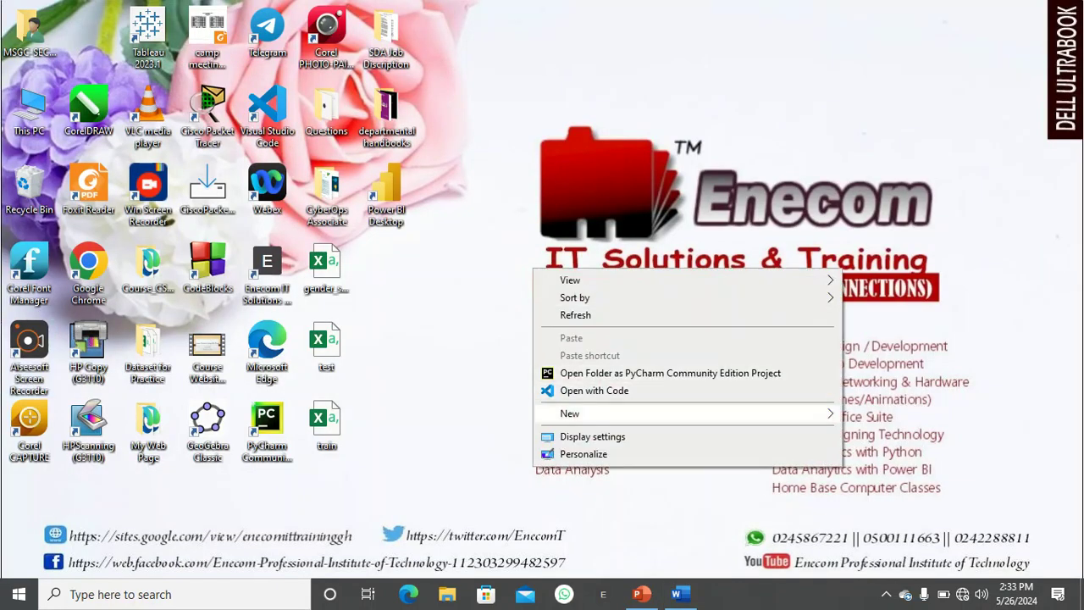
{"action": "mouse_move", "coordinate": [593, 414]}
{"action": "left_click", "coordinate": [878, 179]}
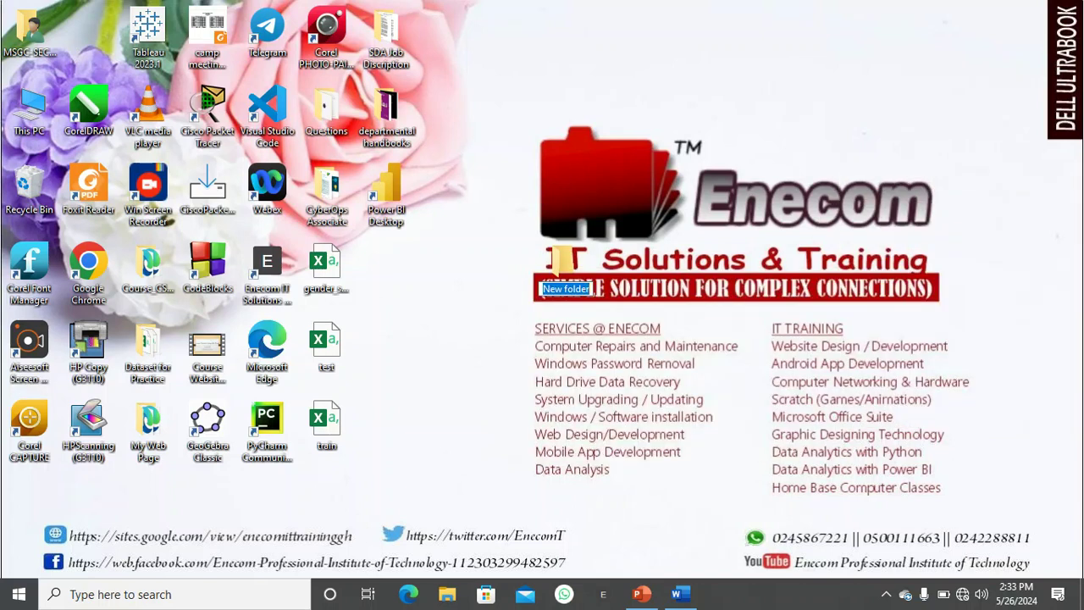
{"action": "type", "text": "IBB"}
{"action": "key", "text": "Return"}
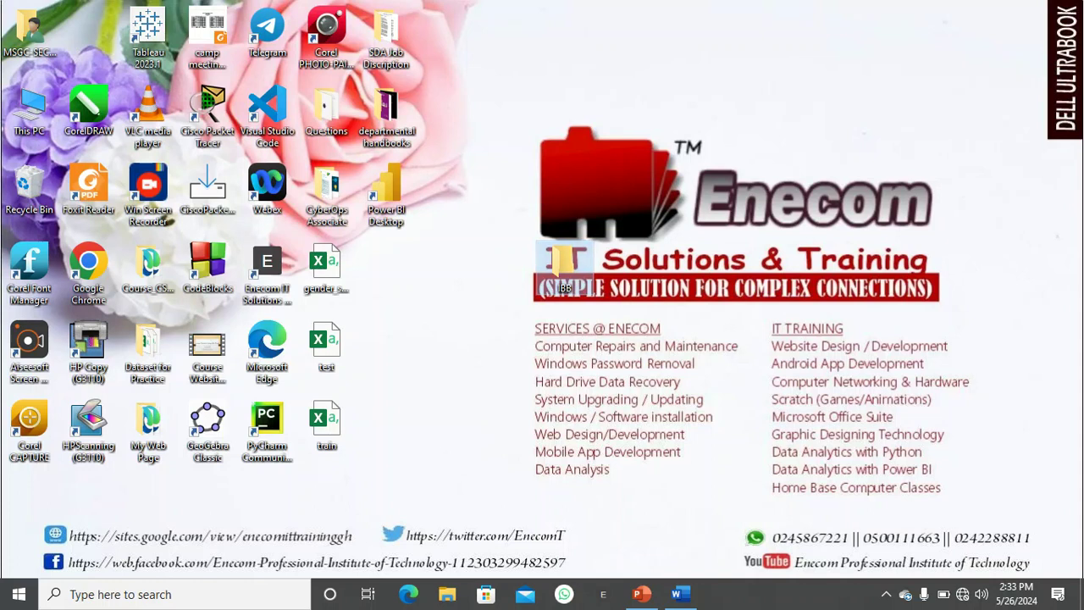
{"action": "left_click_drag", "start_coordinate": [558, 267], "coordinate": [394, 266]}
{"action": "left_click", "coordinate": [464, 335]}
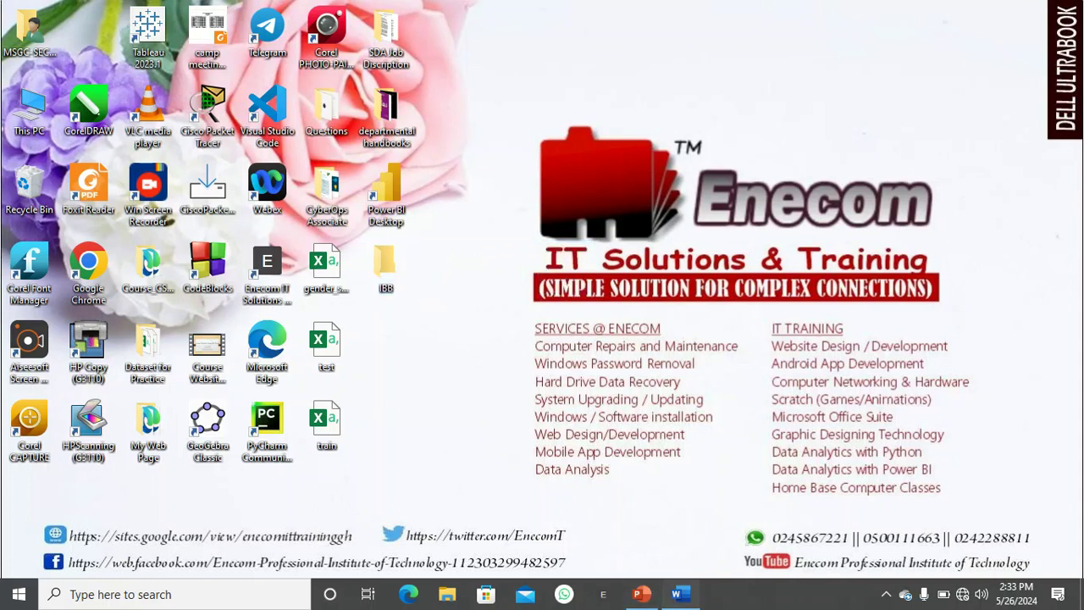
Step: Return to the Word document and start saving it, choosing the IBB folder on the Desktop as the location
{"action": "left_click", "coordinate": [676, 594]}
{"action": "left_click", "coordinate": [67, 51]}
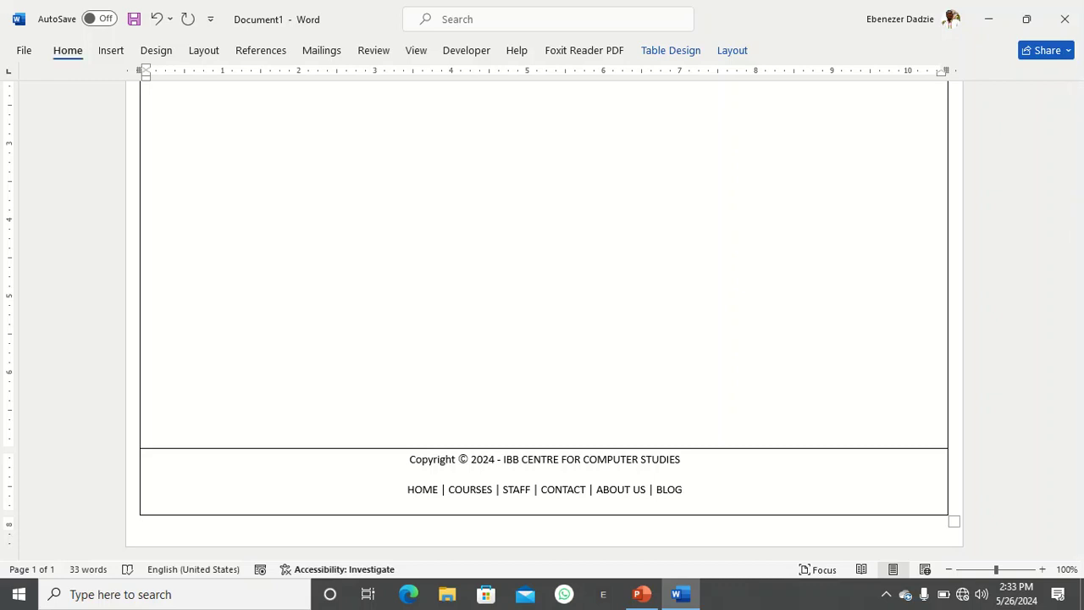
{"action": "left_click", "coordinate": [24, 50]}
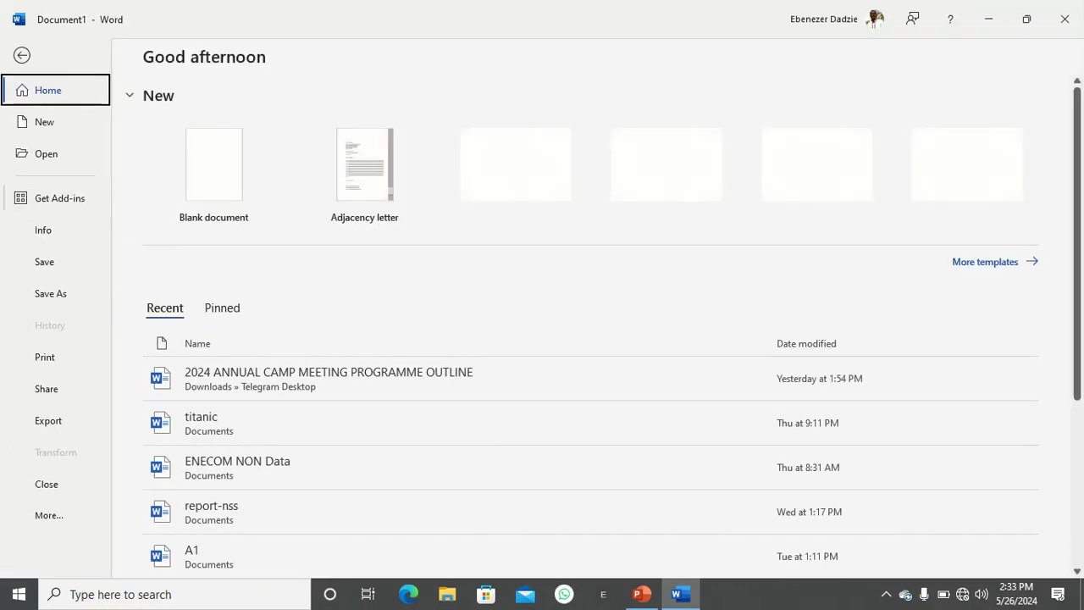
{"action": "left_click", "coordinate": [46, 262]}
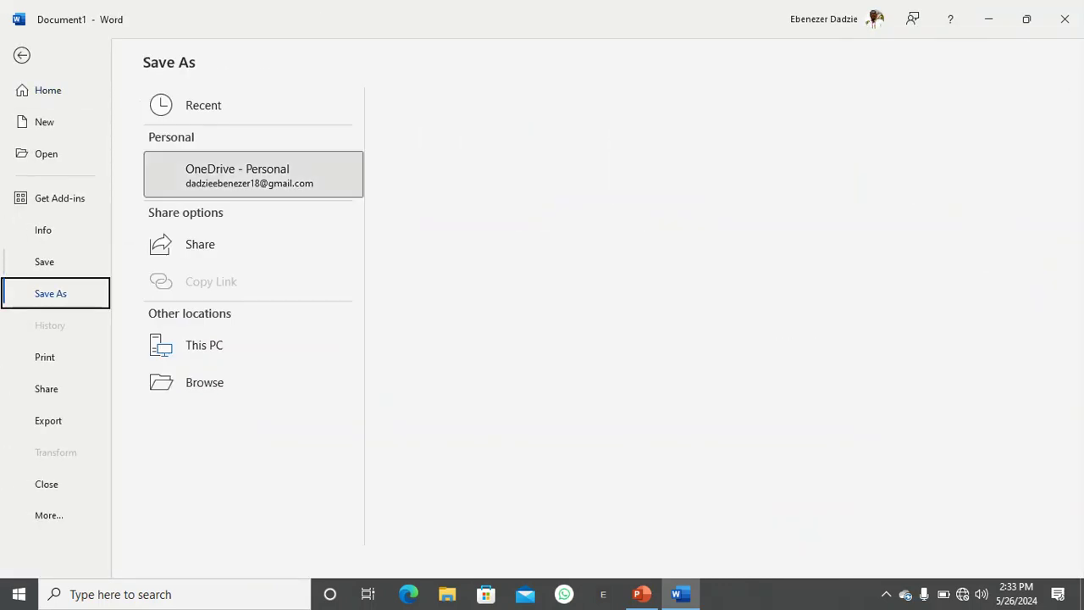
{"action": "left_click", "coordinate": [204, 419]}
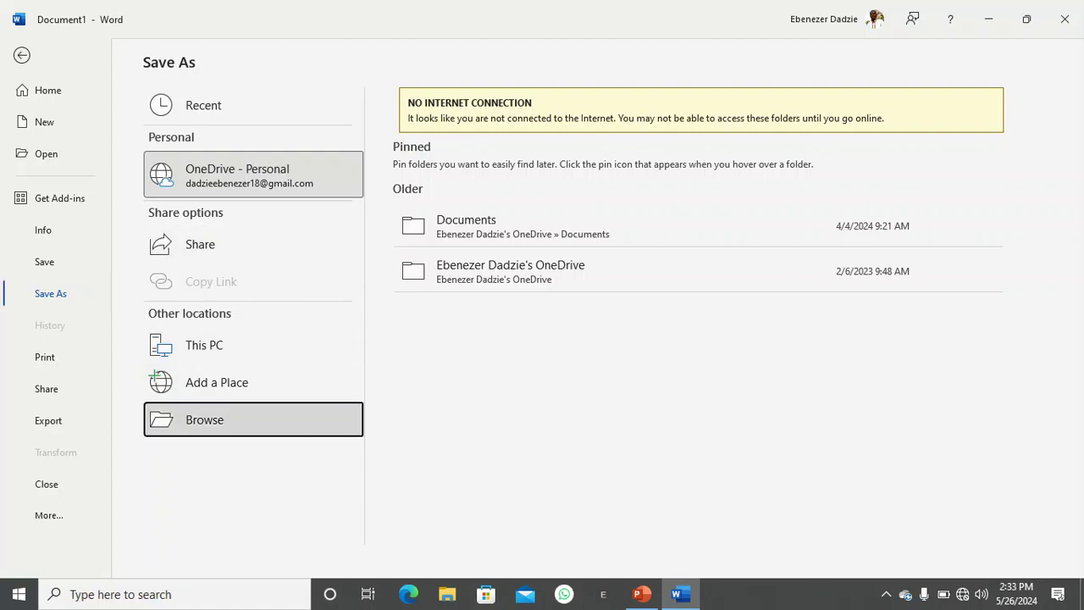
{"action": "scroll", "coordinate": [71, 194], "scroll_direction": "up", "scroll_amount": 3}
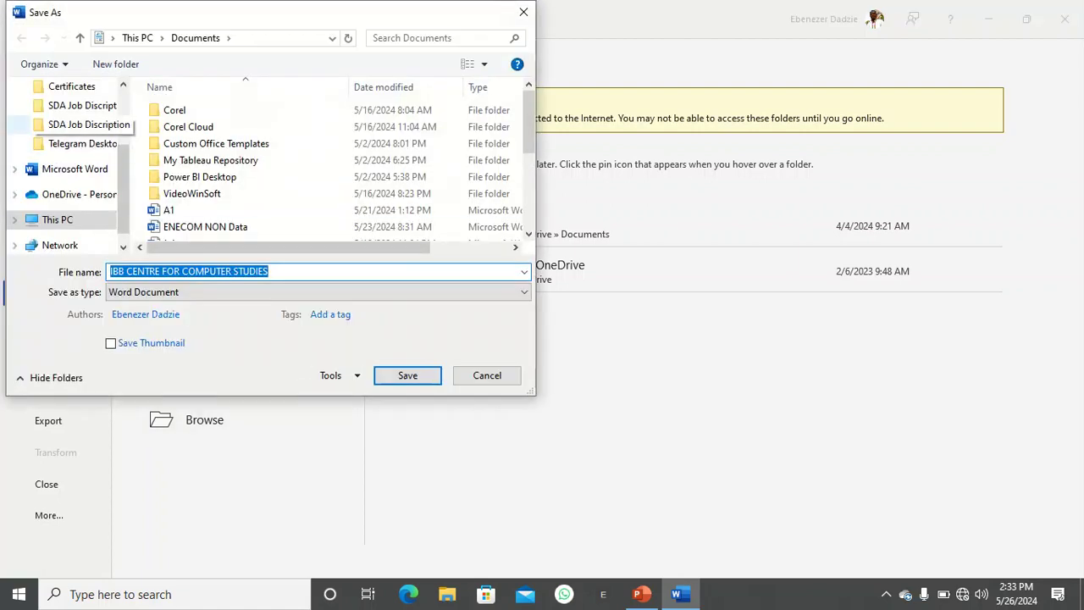
{"action": "left_click", "coordinate": [65, 118]}
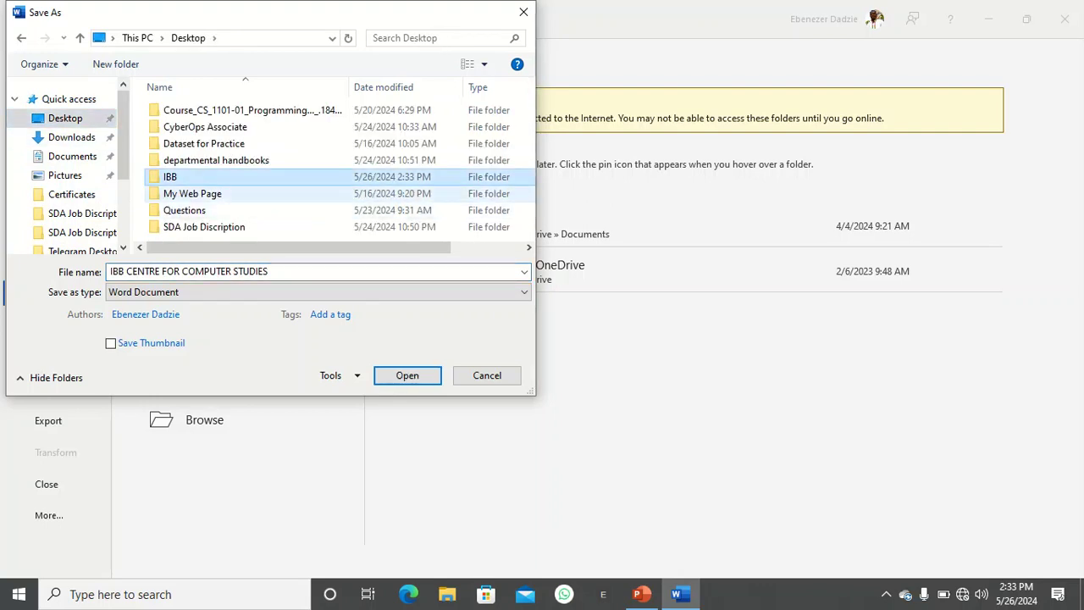
{"action": "double_click", "coordinate": [171, 177]}
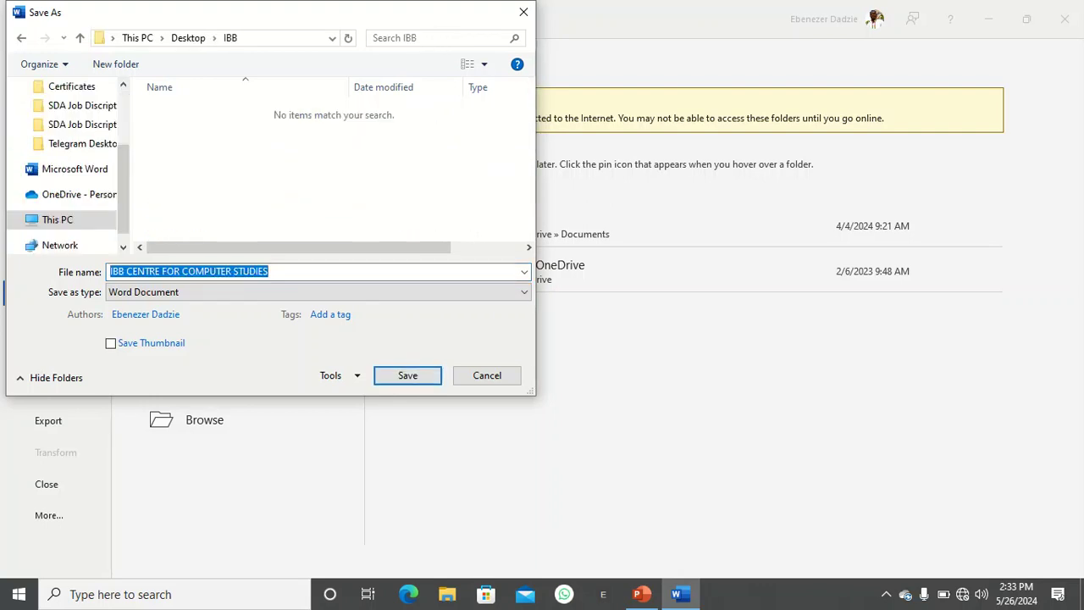
Step: Save the document in the IBB folder as a Web Page named HOME
{"action": "left_click_drag", "start_coordinate": [254, 12], "coordinate": [365, 27]}
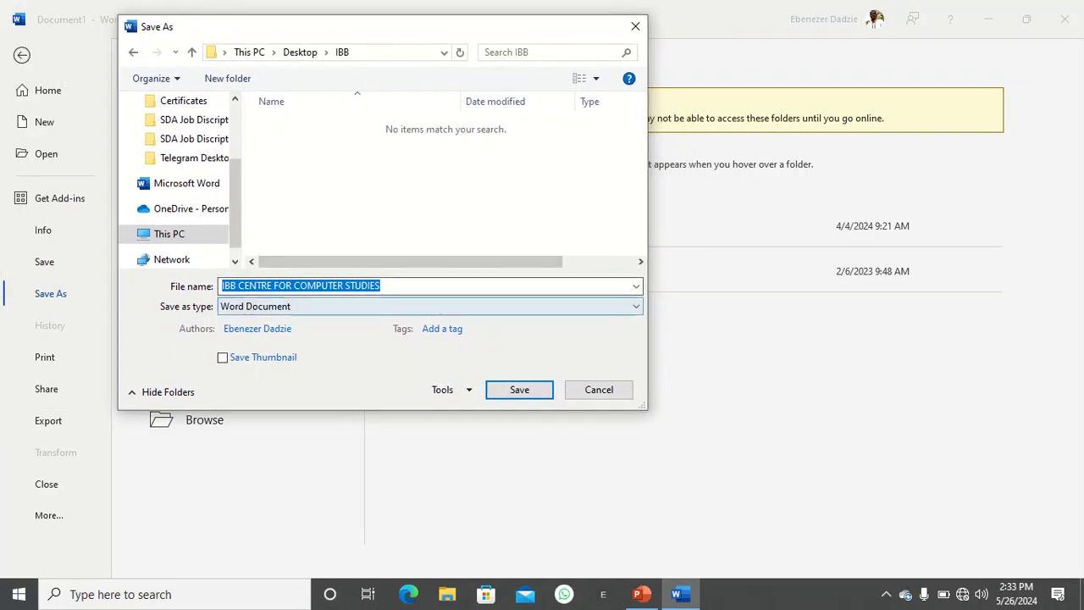
{"action": "left_click", "coordinate": [430, 307]}
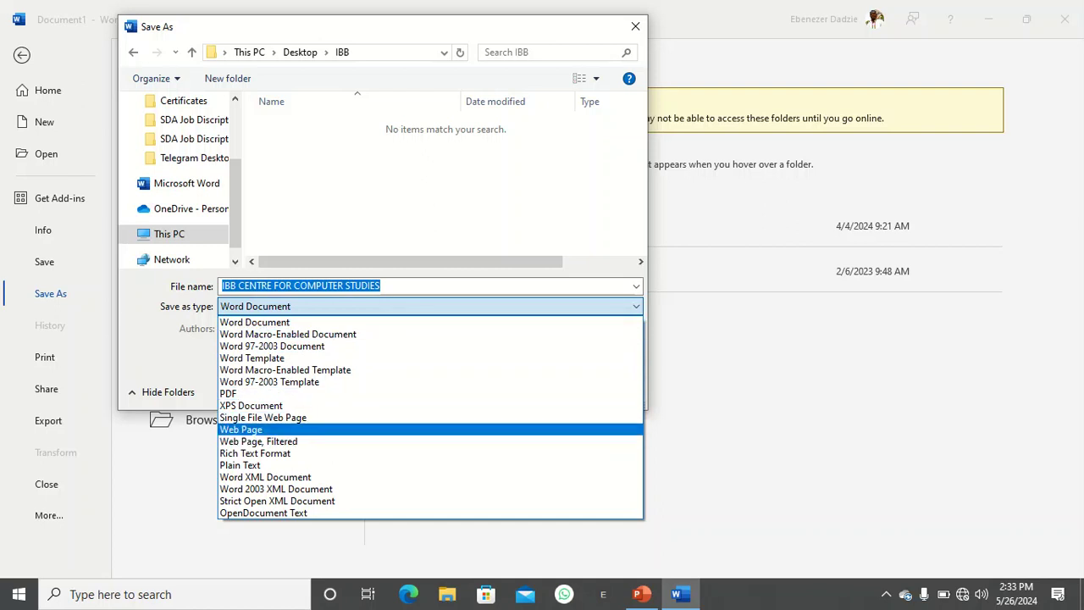
{"action": "key", "text": "Return"}
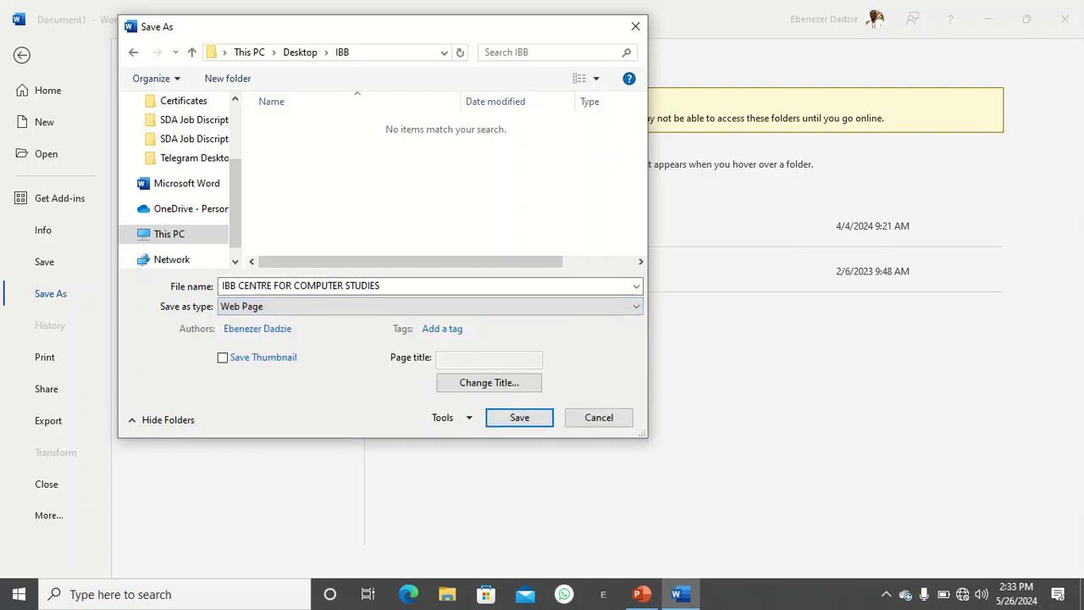
{"action": "key", "text": "shift+Tab"}
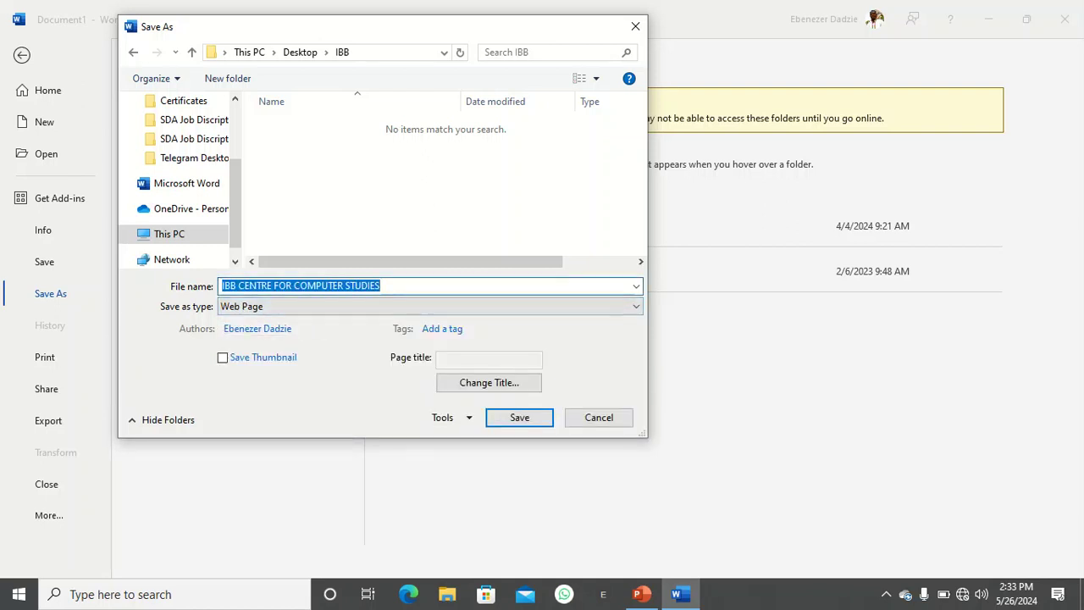
{"action": "type", "text": "HOME"}
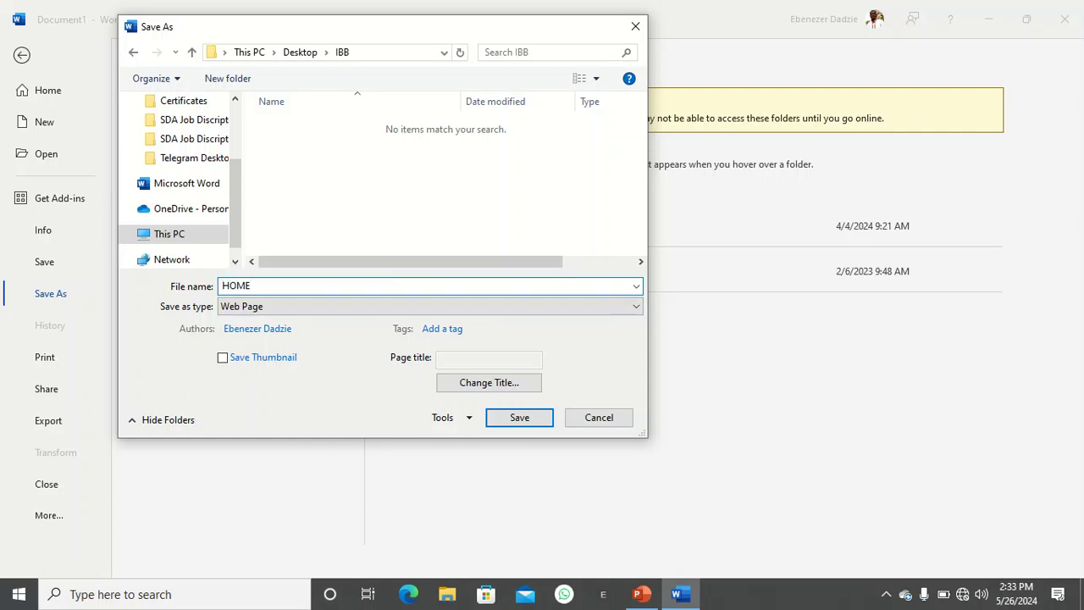
{"action": "key", "text": "Return"}
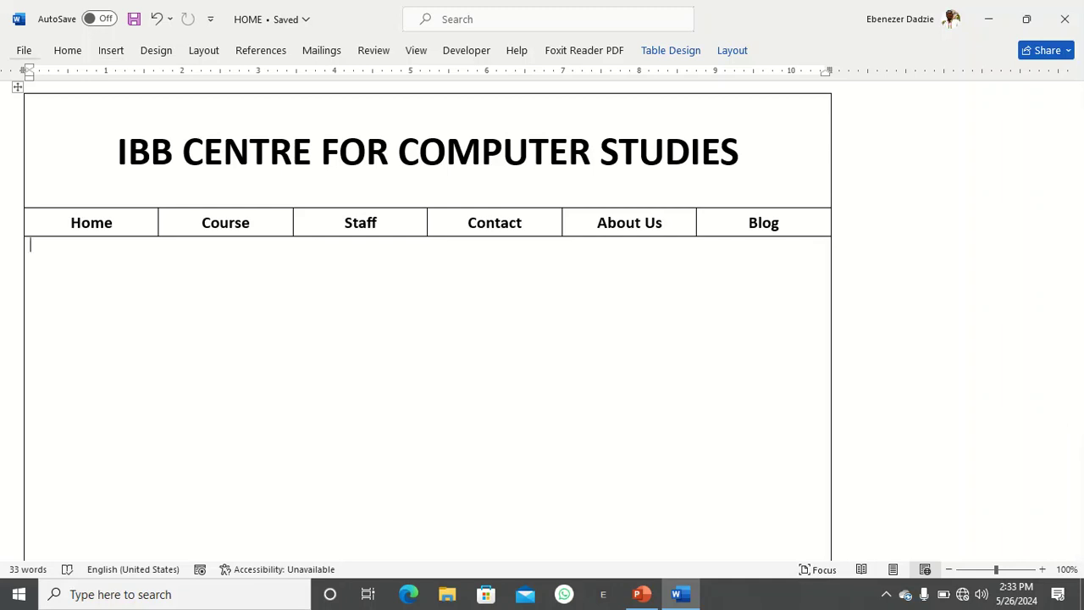
Step: Save a copy of the page in the IBB folder under the file name CONTACT
{"action": "left_click", "coordinate": [24, 51]}
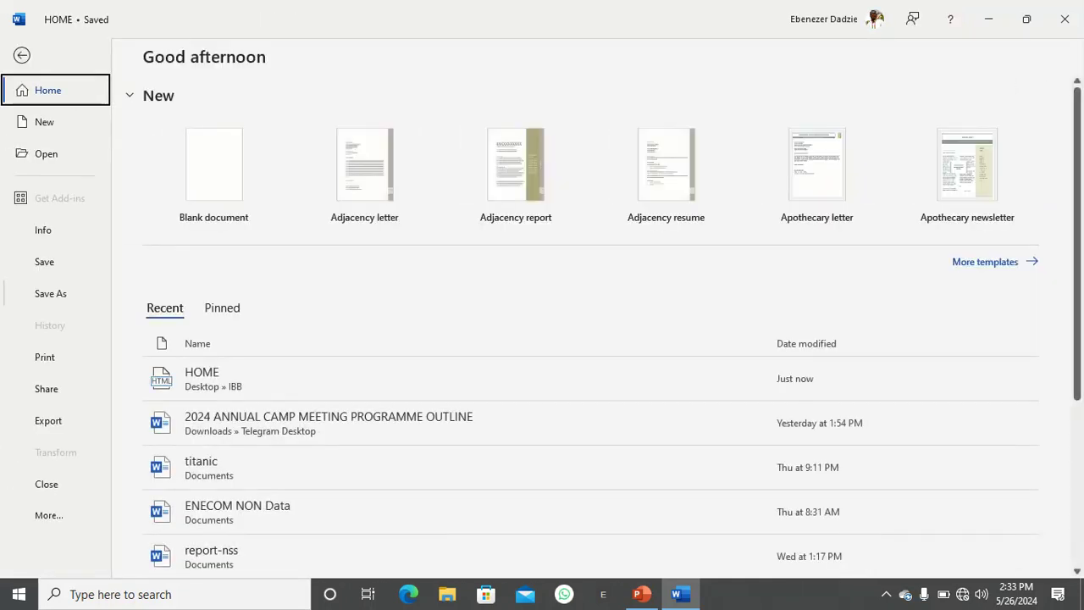
{"action": "left_click", "coordinate": [51, 293]}
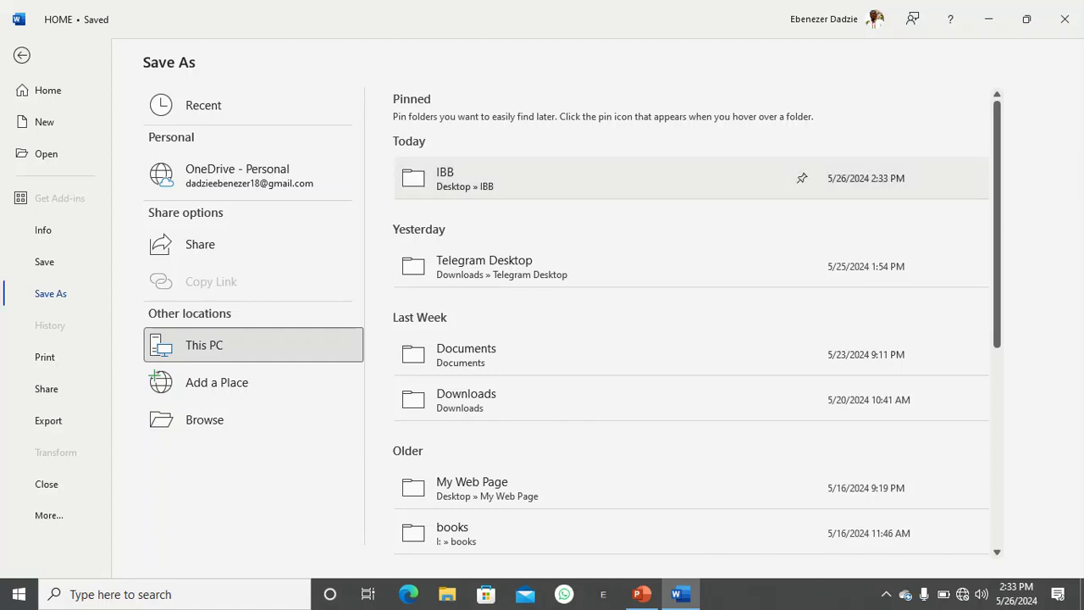
{"action": "left_click", "coordinate": [440, 177]}
{"action": "left_click", "coordinate": [255, 286]}
{"action": "key", "text": "BackSpace"}
{"action": "key", "text": "BackSpace"}
{"action": "key", "text": "BackSpace"}
{"action": "key", "text": "BackSpace"}
{"action": "type", "text": "CONTACT"}
{"action": "left_click", "coordinate": [519, 417]}
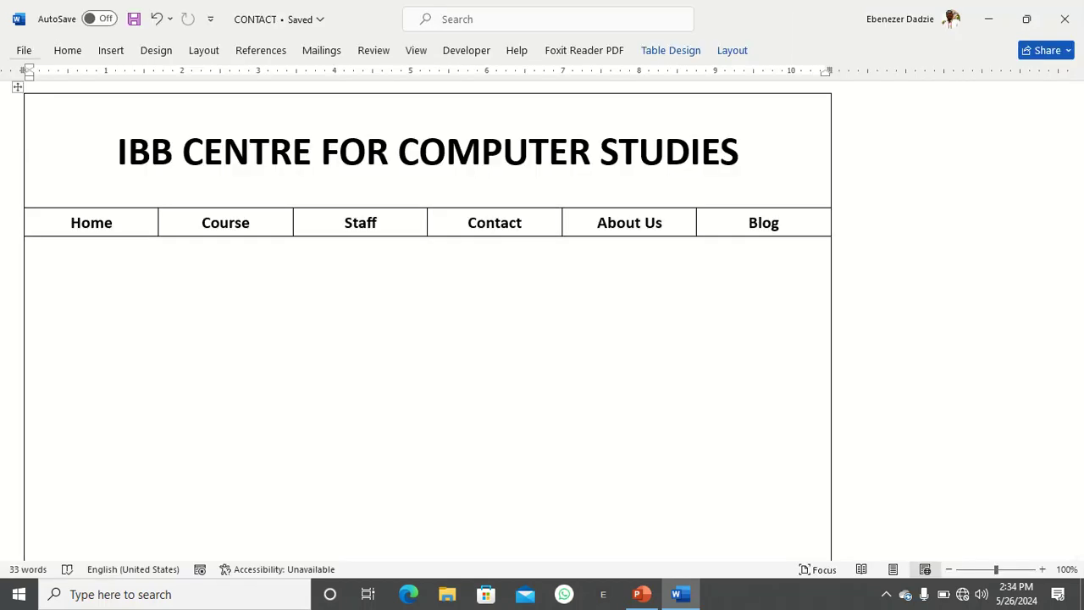
Step: Start saving another copy of the CONTACT page
{"action": "key", "text": "alt+f"}
{"action": "key", "text": "a"}
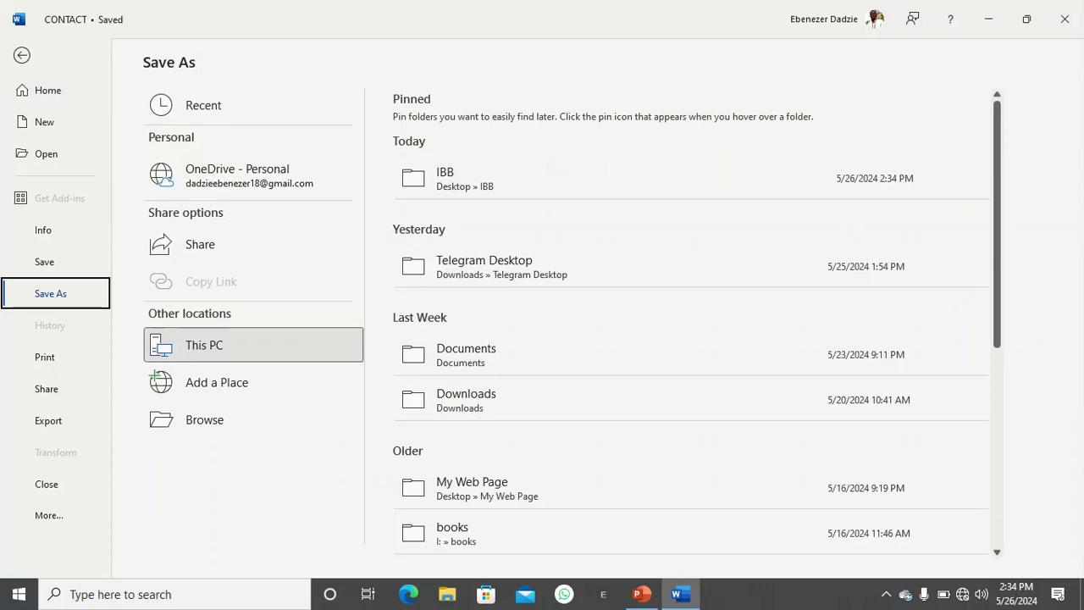